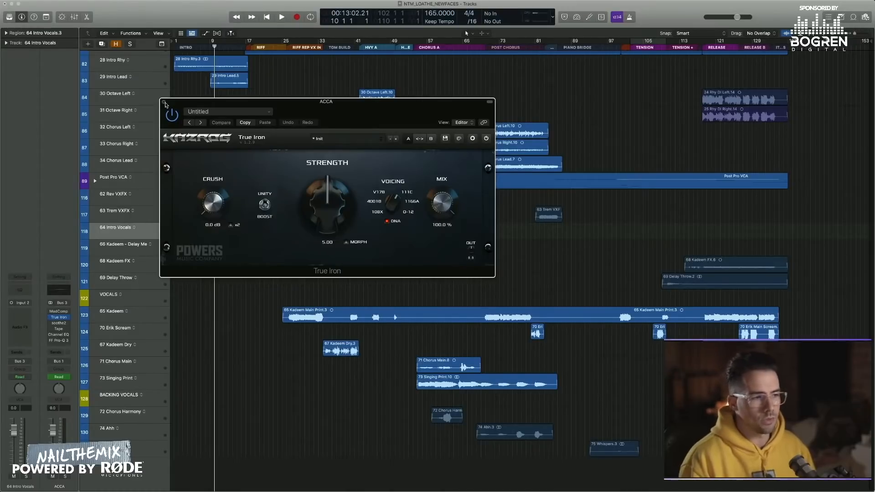
# Step: Look over the True Iron saturation settings on the ACCA bus and close the plugin window
pyautogui.moveTo(165, 104); pyautogui.dragTo(177, 108)
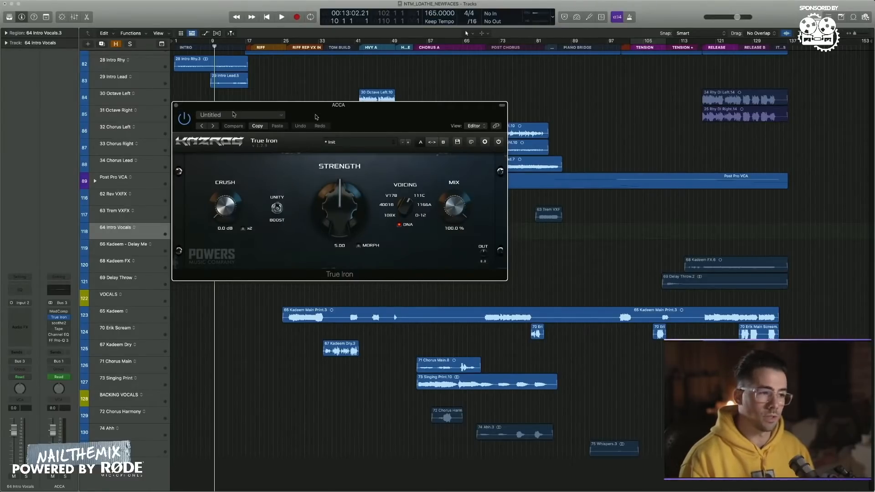
pyautogui.moveTo(316, 116); pyautogui.dragTo(318, 119)
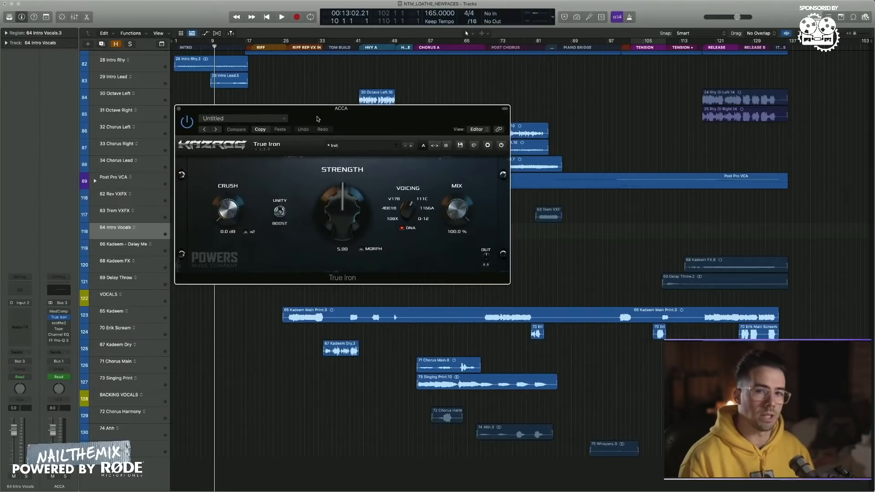
pyautogui.moveTo(319, 118); pyautogui.dragTo(314, 115)
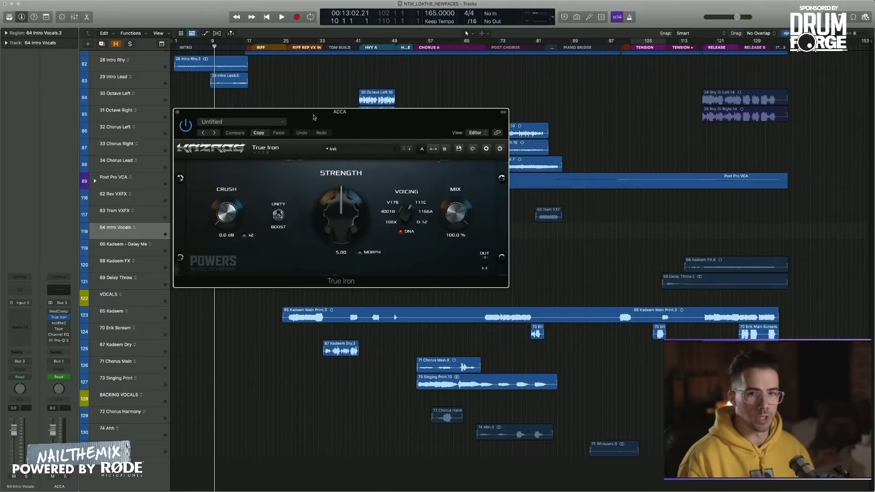
pyautogui.moveTo(314, 117); pyautogui.dragTo(314, 115)
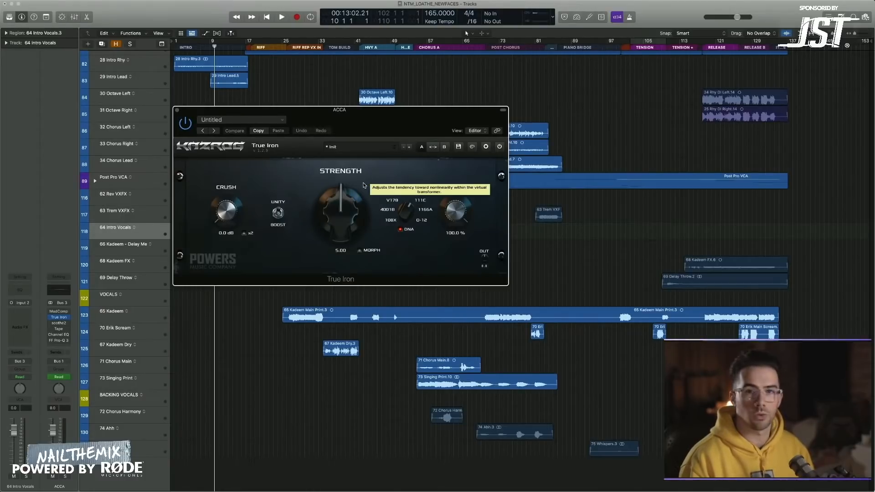
pyautogui.click(179, 111)
# Step: Enable soothe2 on the ACCA bus, look over its Vocal Harshness Ultra preset and close the plugin window
pyautogui.click(59, 323)
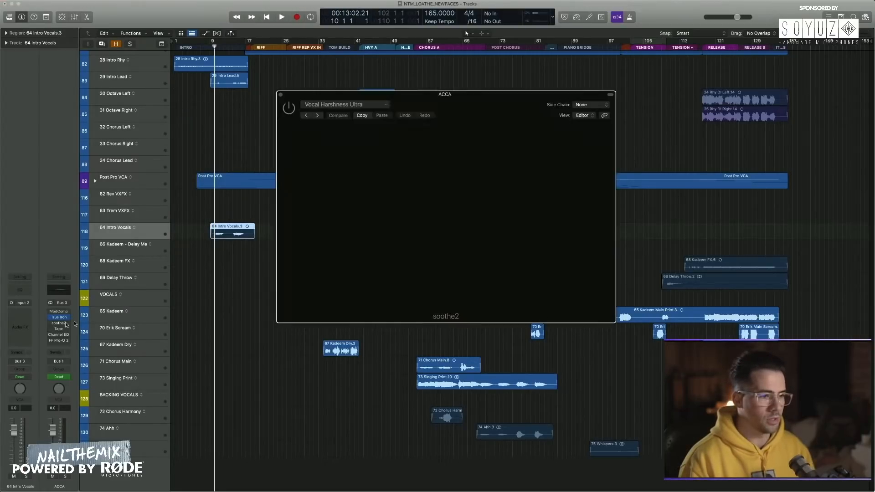
pyautogui.moveTo(485, 96); pyautogui.dragTo(466, 110)
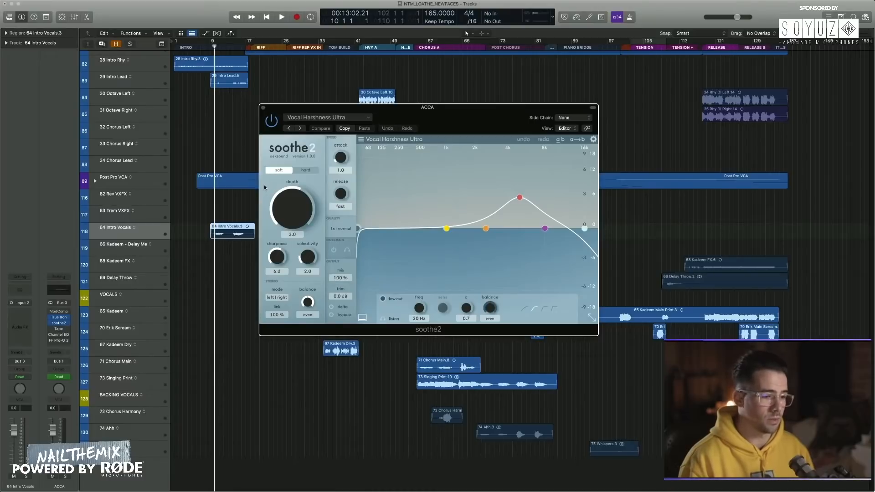
pyautogui.click(446, 96)
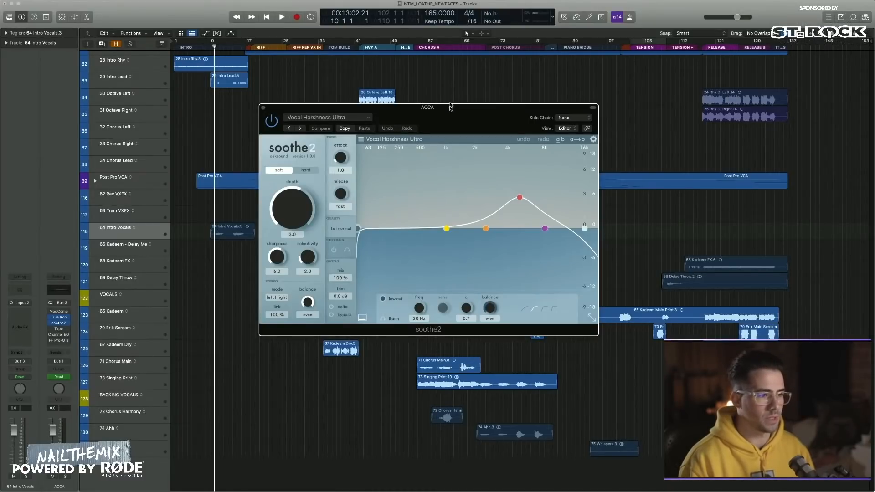
pyautogui.moveTo(446, 111); pyautogui.dragTo(454, 122)
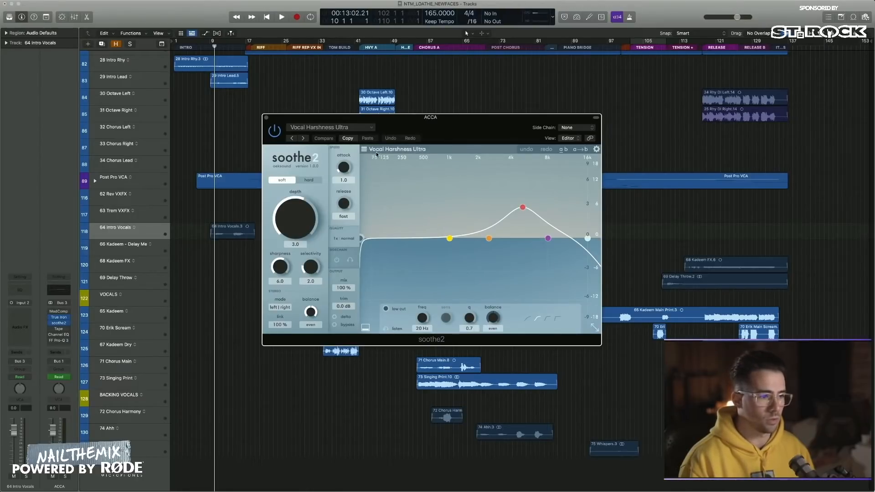
pyautogui.moveTo(451, 132); pyautogui.dragTo(442, 145)
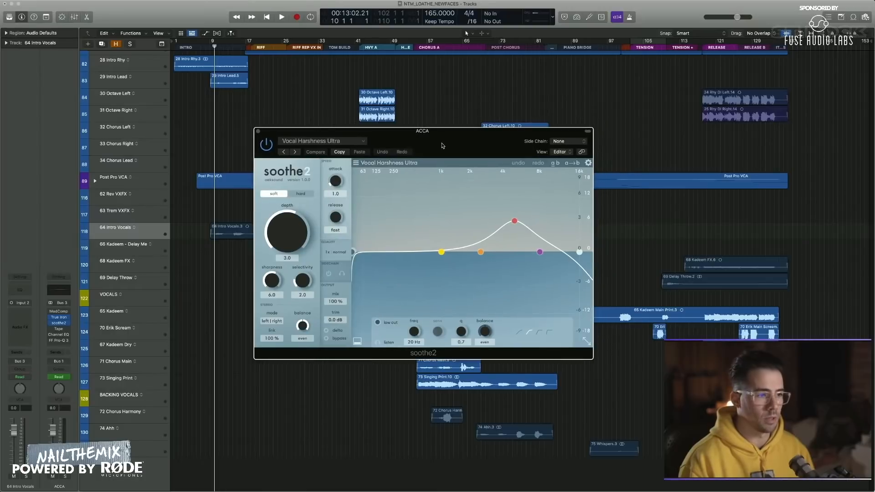
pyautogui.click(258, 132)
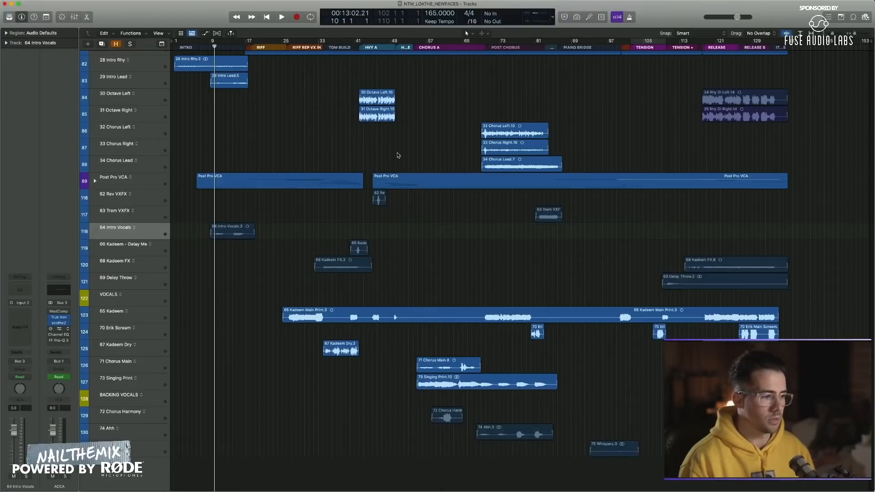
# Step: Enable the Tape plugin on the ACCA bus, inspect its main deck and remote control panel, and close it
pyautogui.click(59, 329)
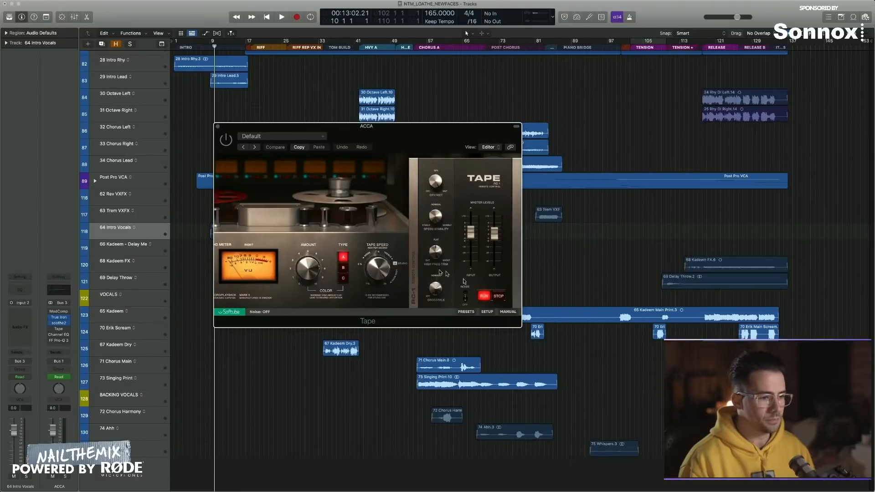
pyautogui.click(414, 276)
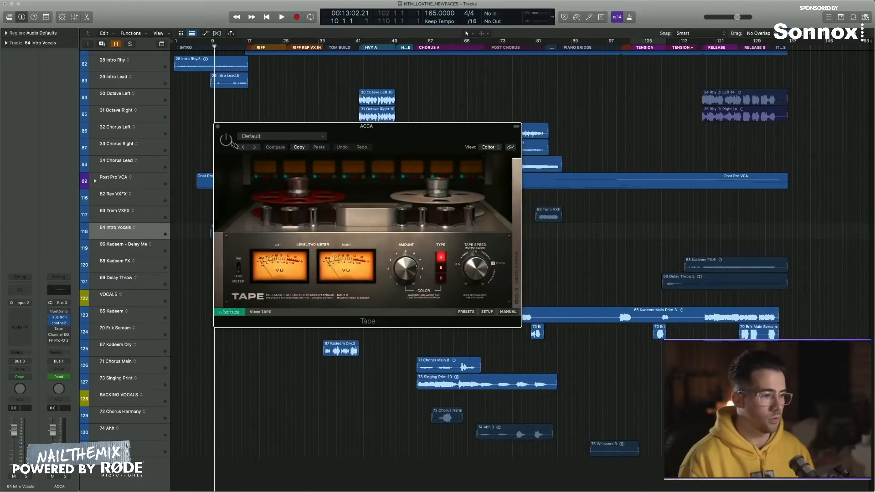
pyautogui.moveTo(352, 140); pyautogui.dragTo(453, 164)
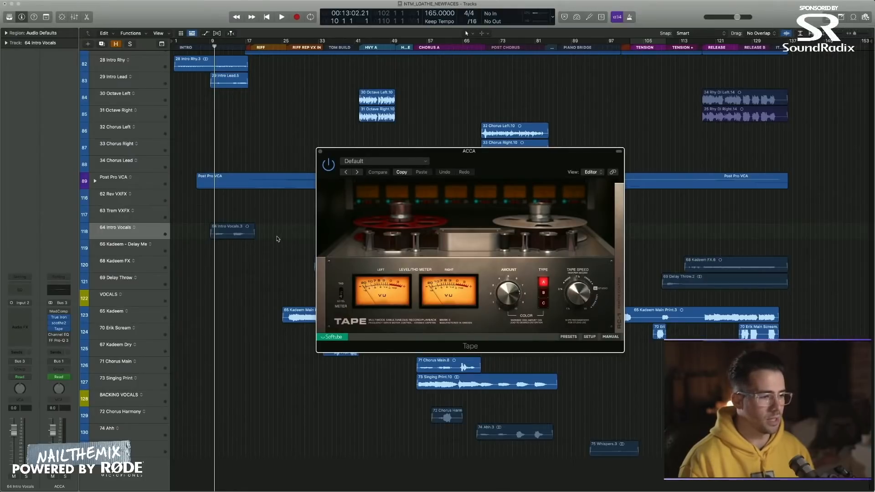
pyautogui.click(621, 305)
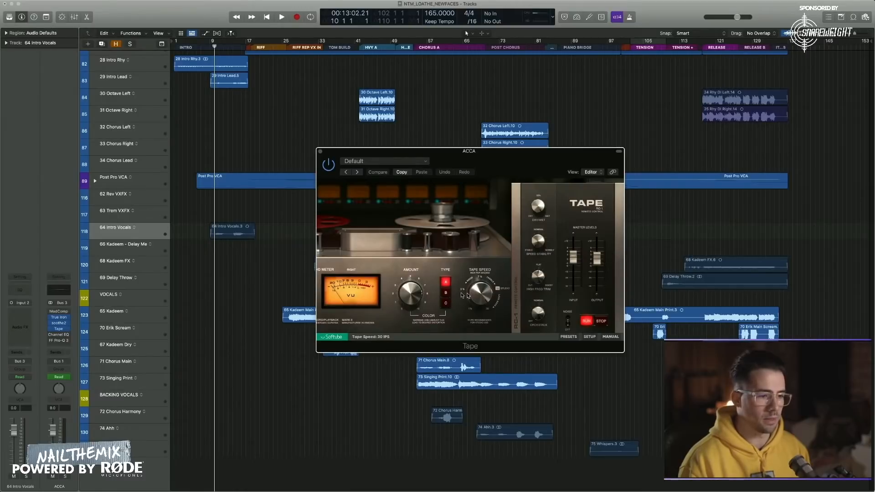
pyautogui.click(519, 278)
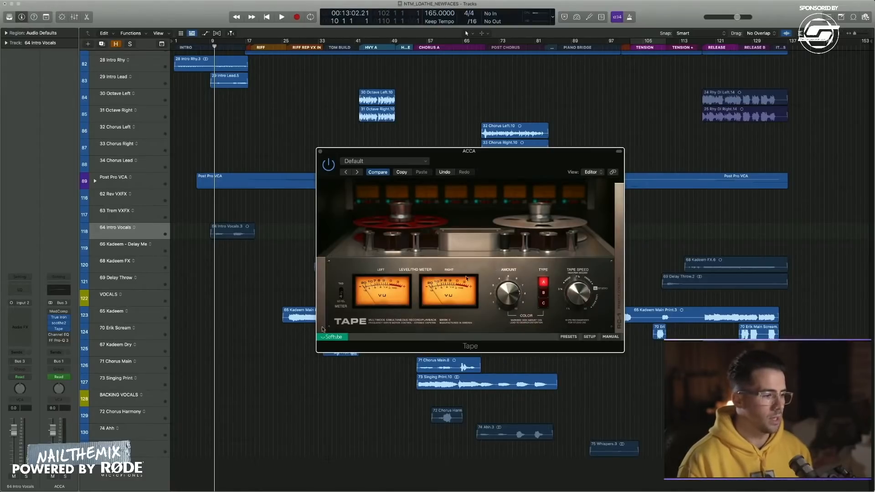
pyautogui.click(320, 152)
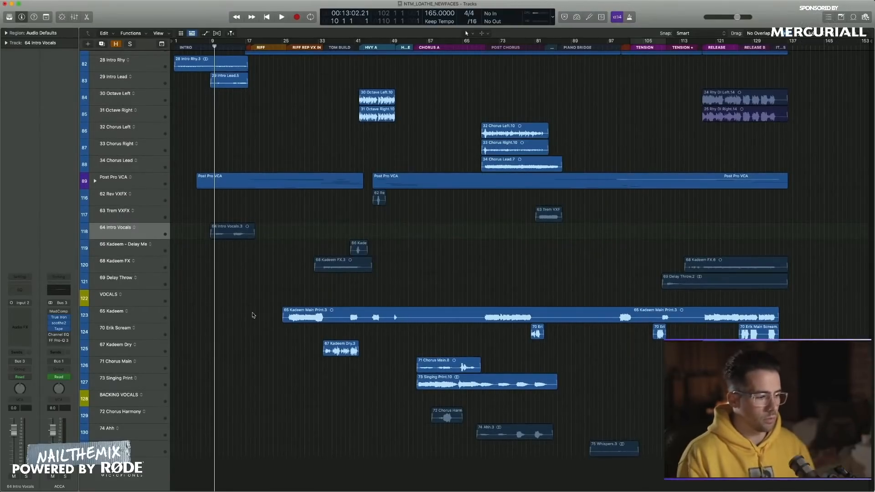
# Step: Play the intro from bar 9 and lower the 64 Intro Vocals track's volume to -3.3 dB
pyautogui.click(146, 319)
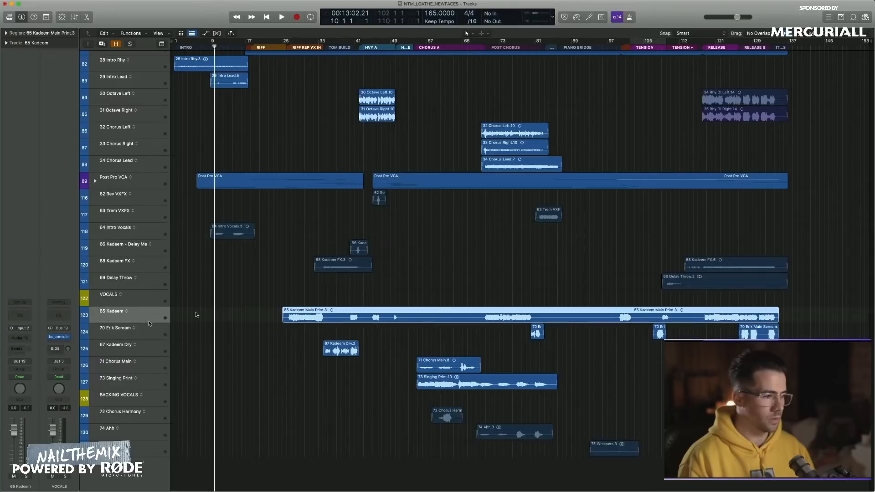
pyautogui.click(147, 229)
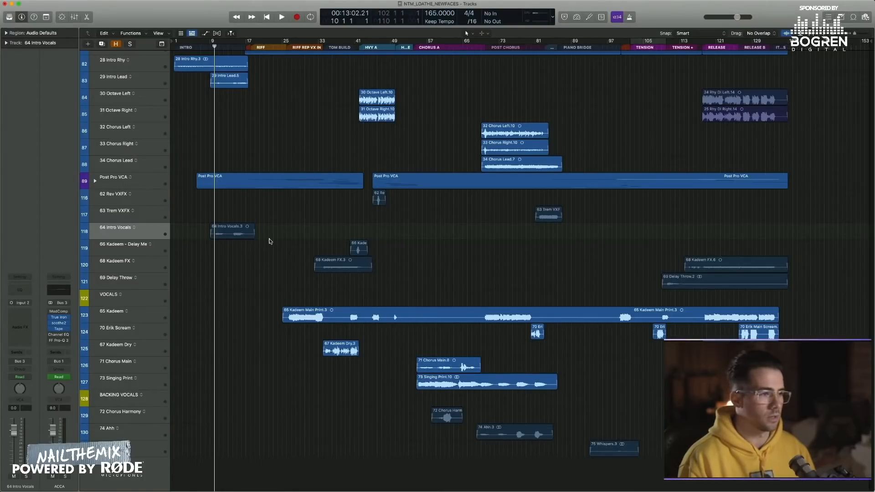
pyautogui.moveTo(216, 47); pyautogui.dragTo(211, 46)
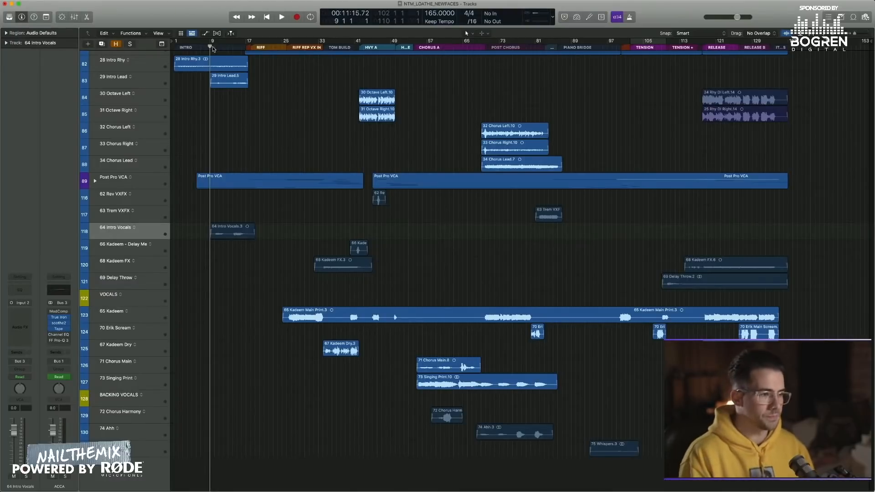
pyautogui.press('space')
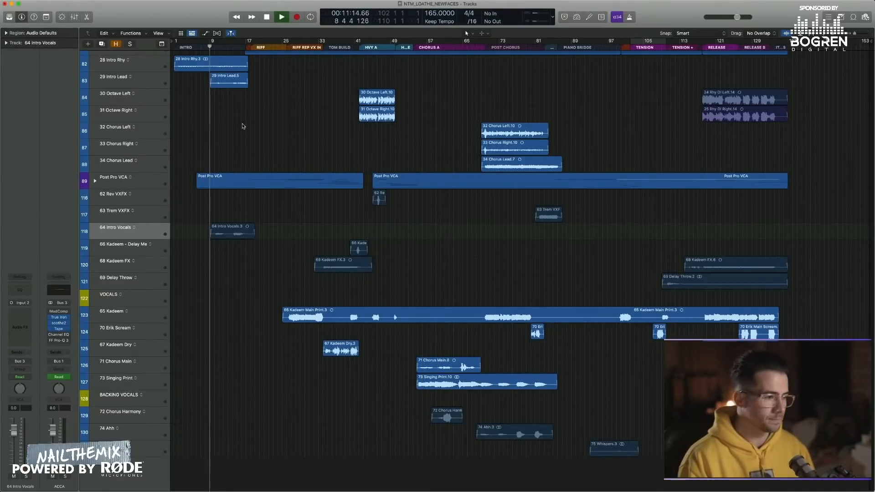
pyautogui.click(215, 233)
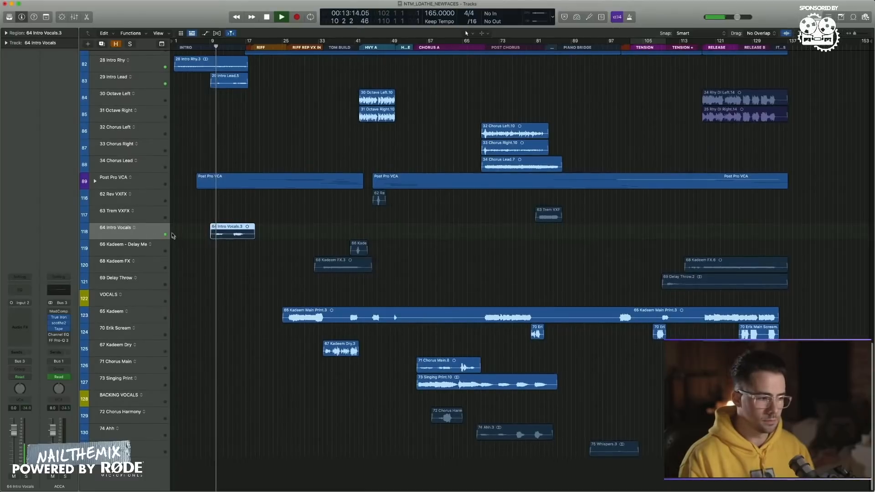
pyautogui.moveTo(14, 430); pyautogui.dragTo(15, 441)
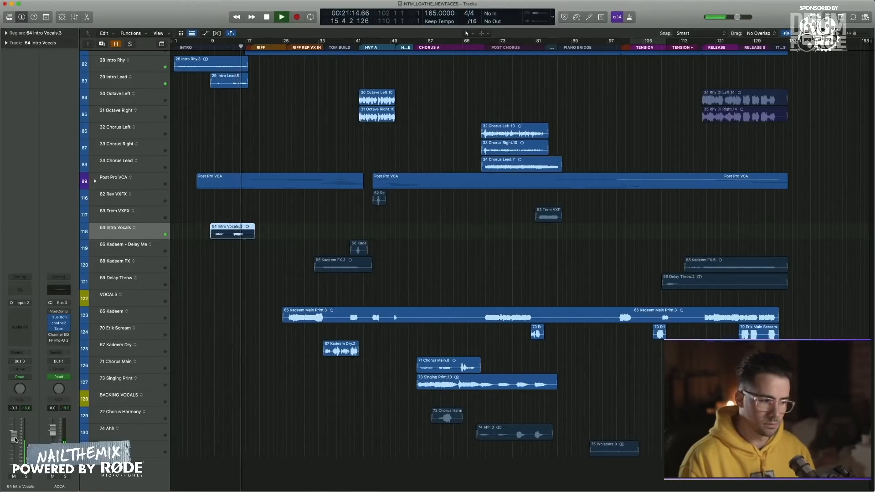
pyautogui.click(295, 231)
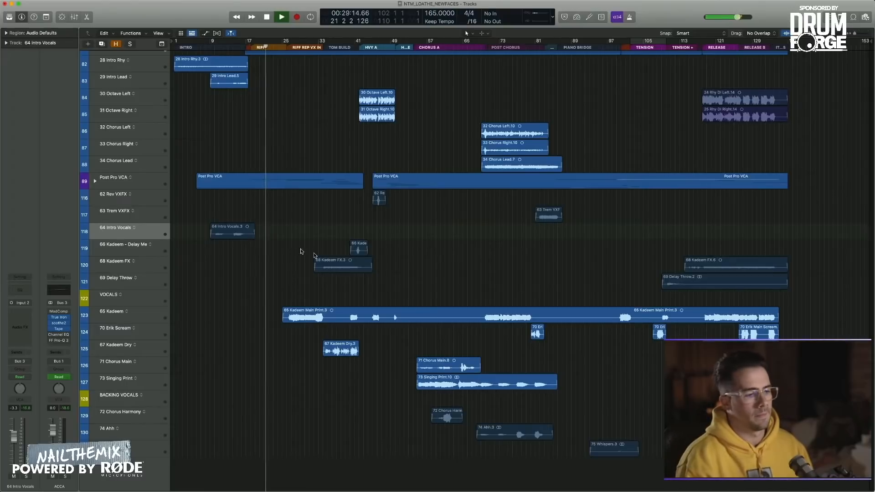
# Step: Lower the main lead vocal track (65) slightly below 0 dB while the song plays
pyautogui.scroll(6, 314, 253)
pyautogui.hscroll(4, 314, 253)
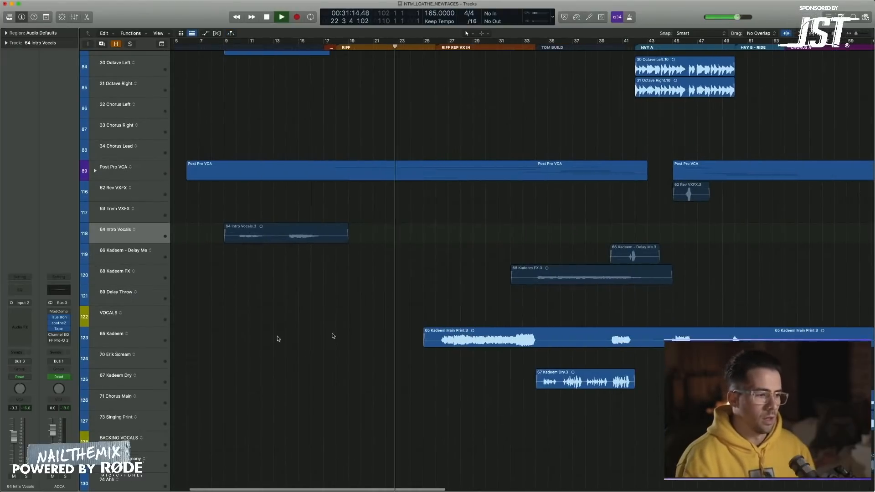
pyautogui.click(334, 336)
pyautogui.hscroll(4, 336, 299)
pyautogui.hscroll(5, 325, 298)
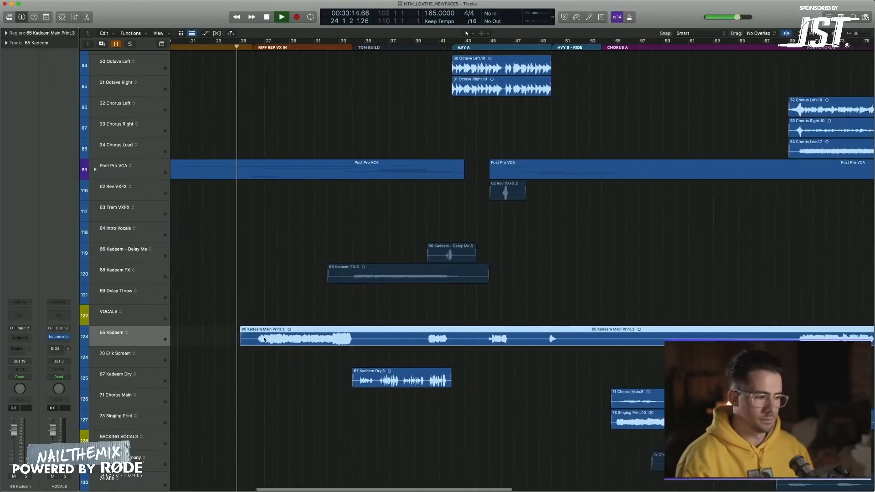
pyautogui.moveTo(14, 442)
pyautogui.mouseDown()
pyautogui.moveTo(15, 451)
pyautogui.moveTo(15, 434)
pyautogui.mouseUp()
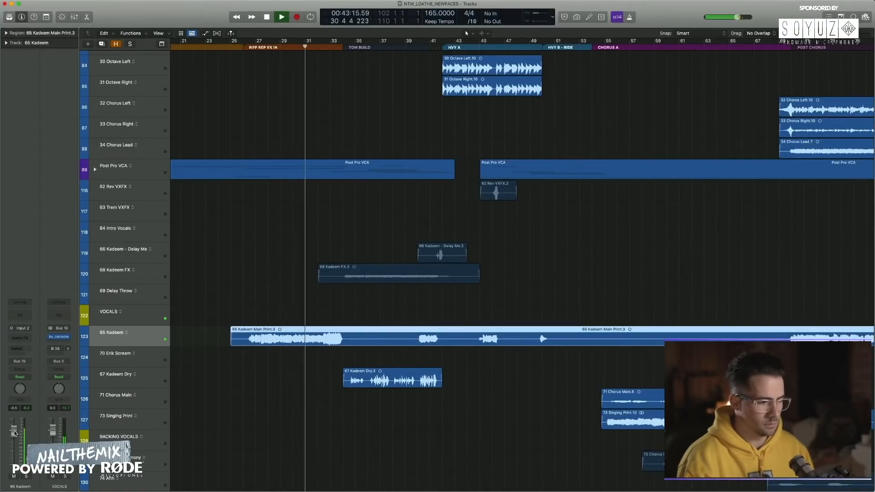
pyautogui.click(222, 412)
pyautogui.hscroll(3, 238, 411)
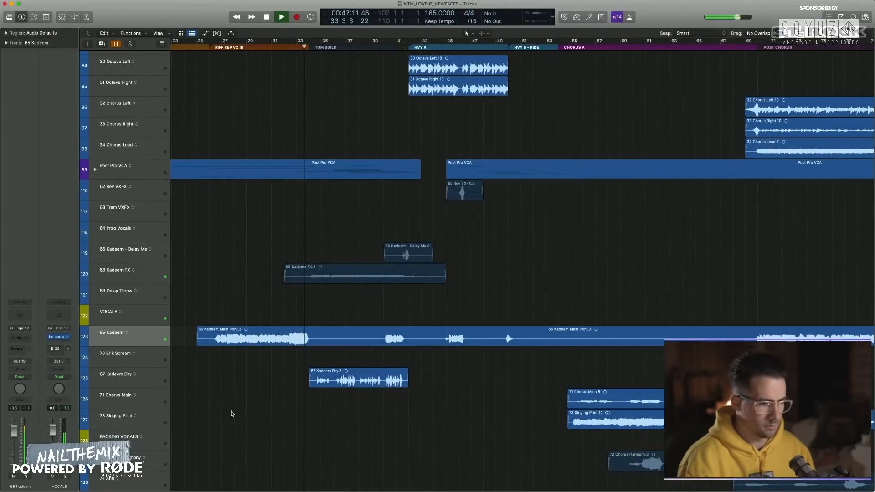
# Step: Mute the dry lead vocal track (67) during the Tom Build section
pyautogui.scroll(-1, 233, 412)
pyautogui.click(149, 275)
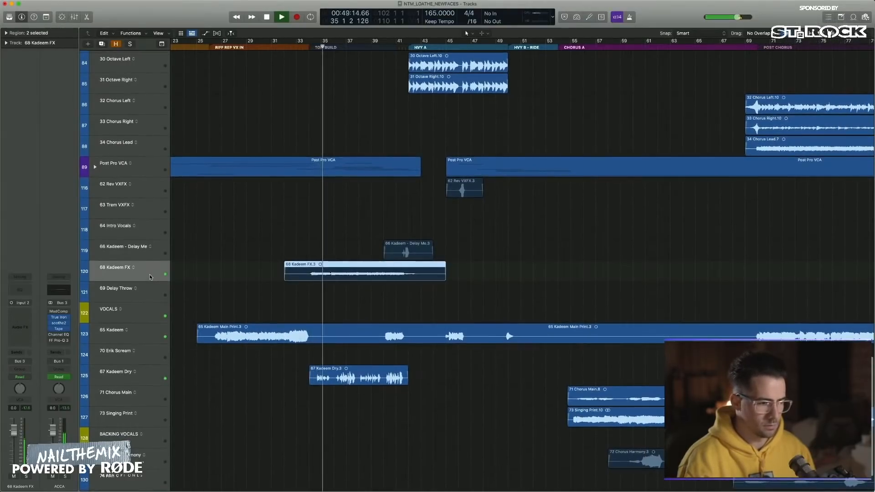
pyautogui.scroll(-1, 157, 382)
pyautogui.press('m')
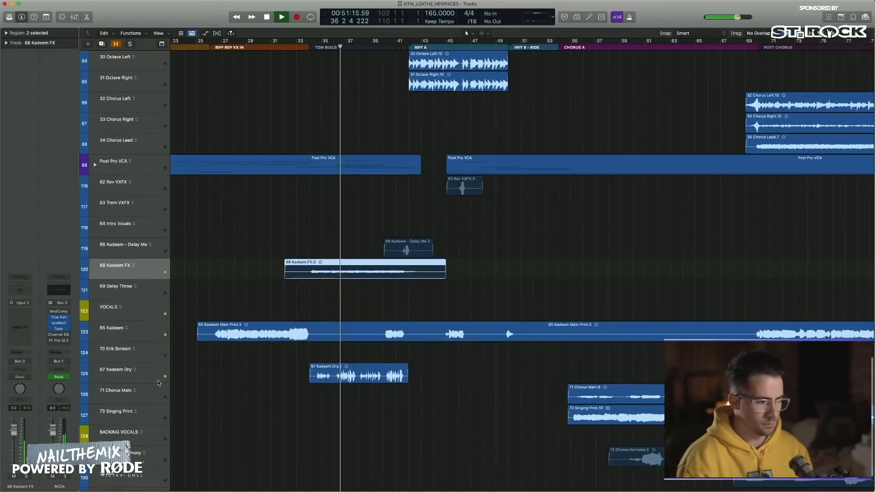
pyautogui.click(158, 380)
pyautogui.press('m')
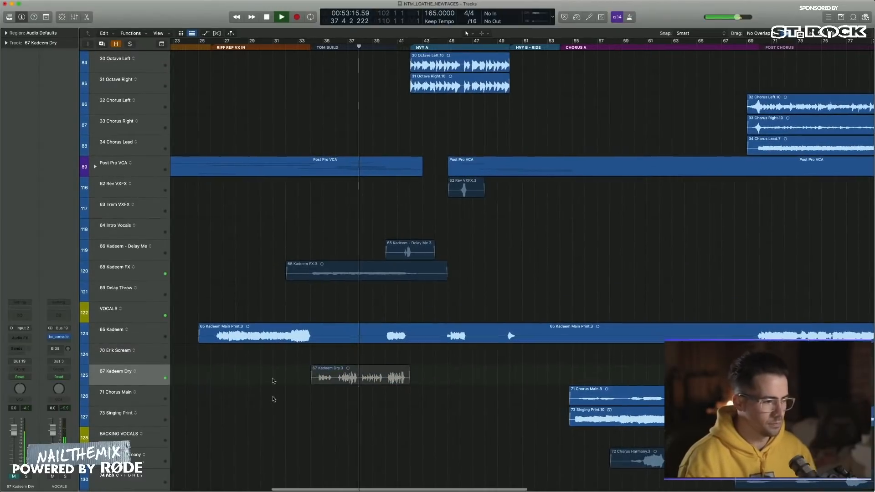
# Step: Raise the vocal FX track's (68) volume to 1.4 dB during playback
pyautogui.click(165, 272)
pyautogui.moveTo(16, 428); pyautogui.dragTo(17, 427)
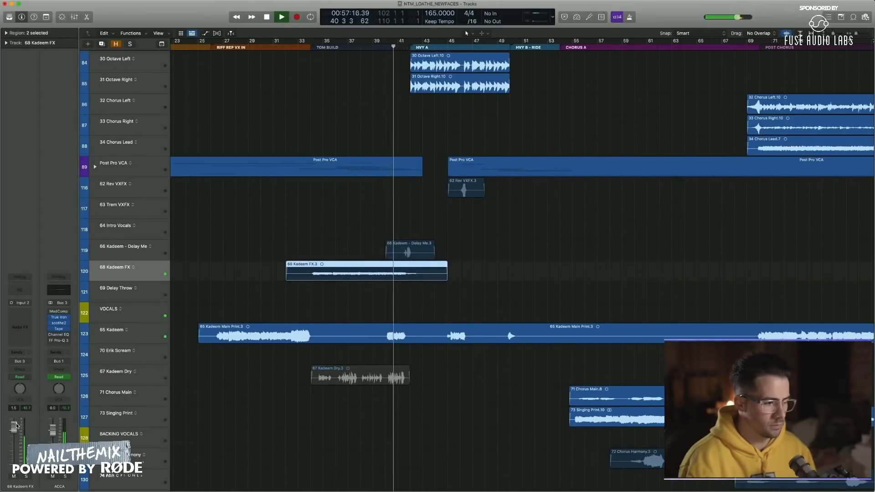
pyautogui.click(275, 289)
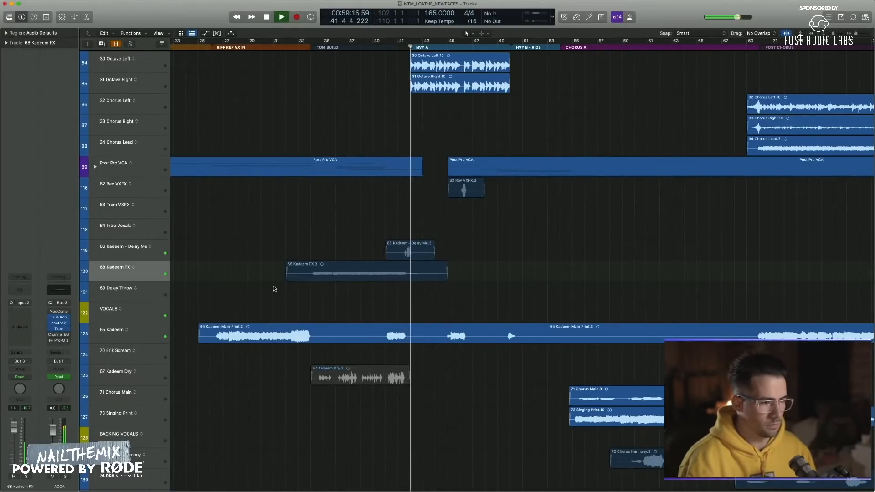
# Step: Mute the Delay Me vocal track (66) and move the stopped playhead back to bar 26
pyautogui.press('space')
pyautogui.click(154, 258)
pyautogui.hotkey('ctrl', 'm')
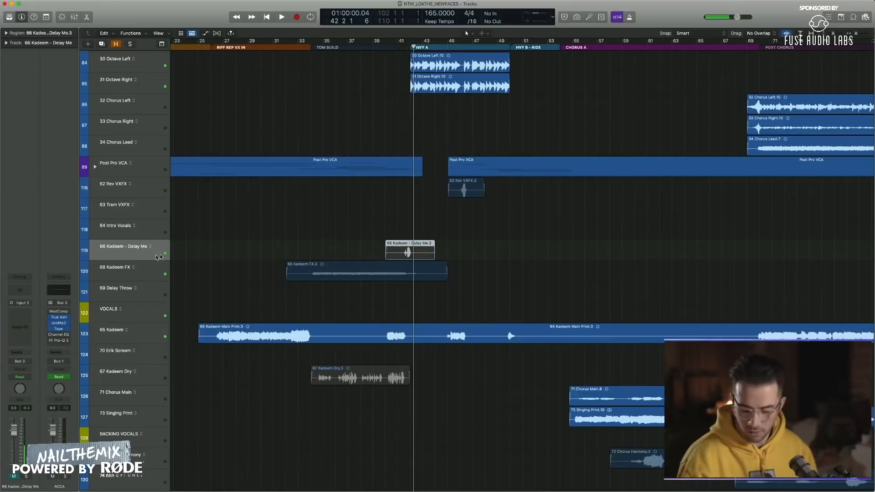
pyautogui.hscroll(-5, 249, 250)
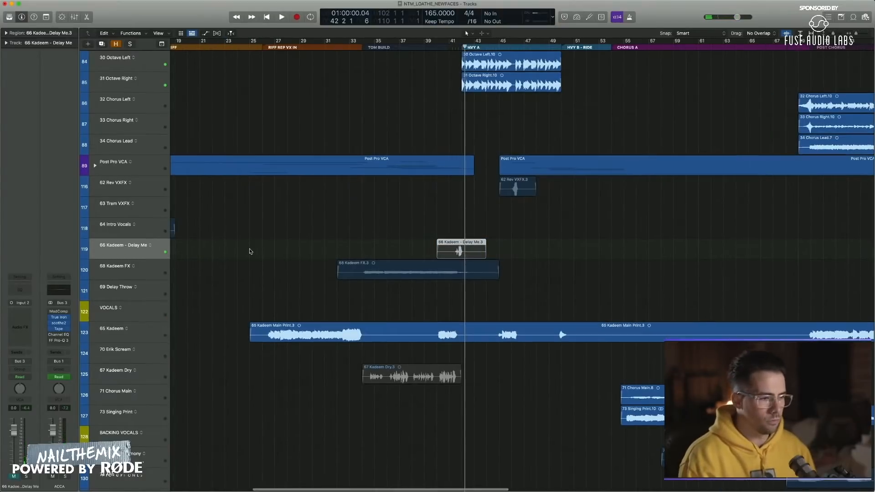
pyautogui.click(309, 46)
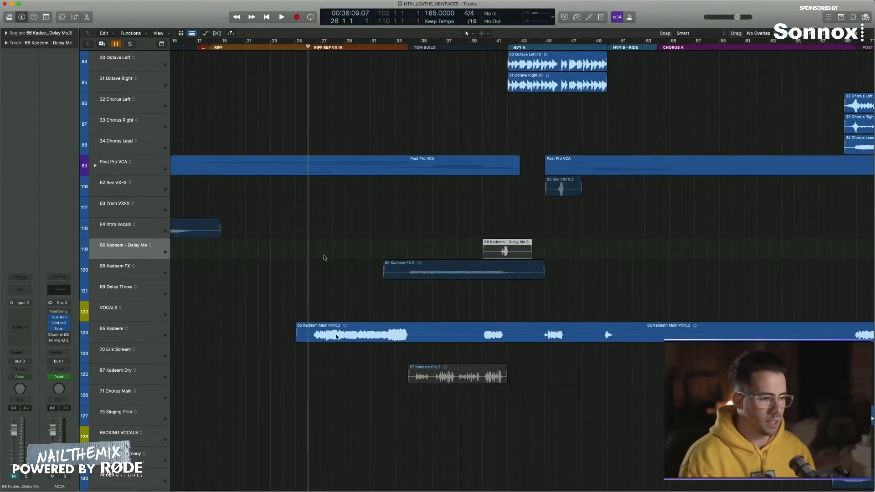
# Step: Insert the bx_console SSL 4000 E plugin on the main lead vocal track (65) and adjust its channel-strip EQ
pyautogui.rightClick(130, 331)
pyautogui.click(112, 335)
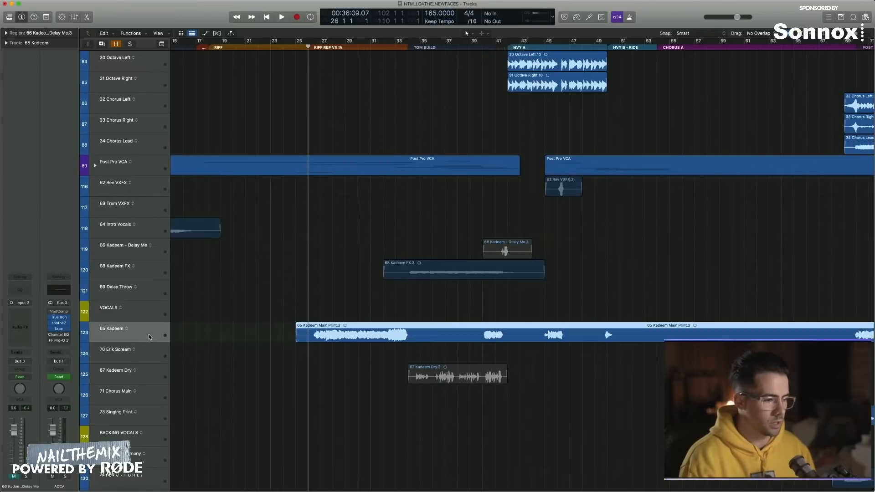
pyautogui.click(19, 338)
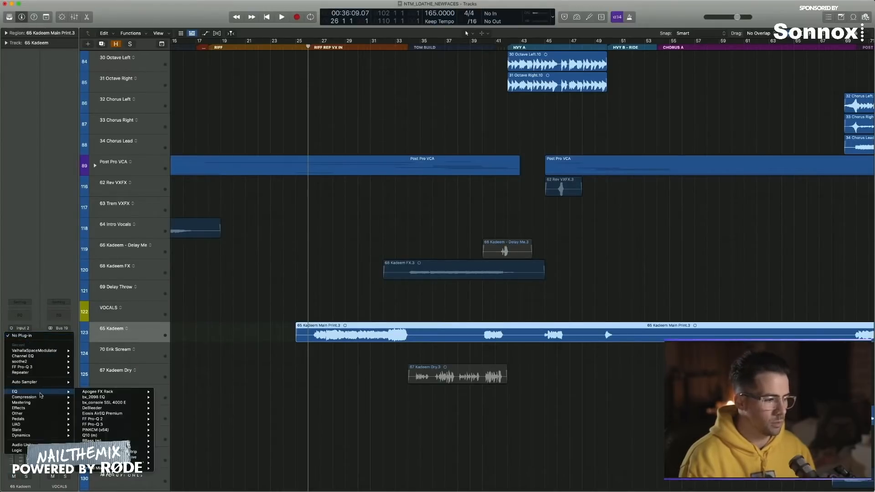
pyautogui.click(166, 405)
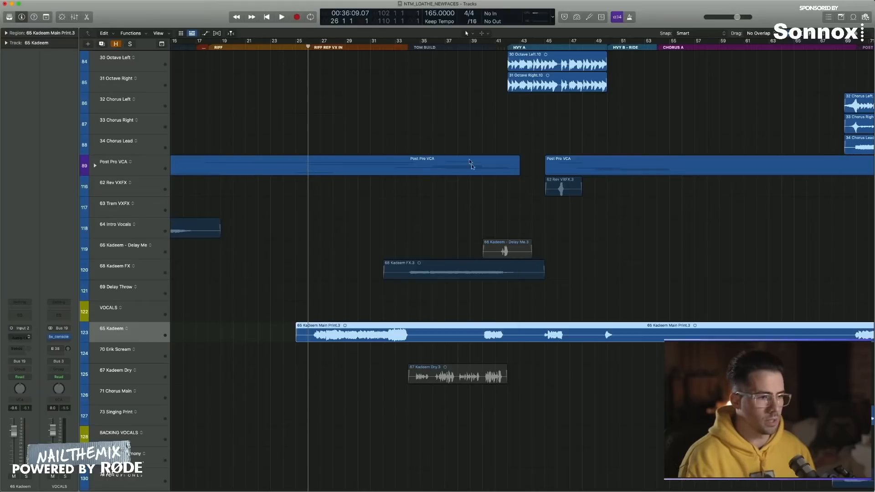
pyautogui.moveTo(357, 218); pyautogui.dragTo(389, 226)
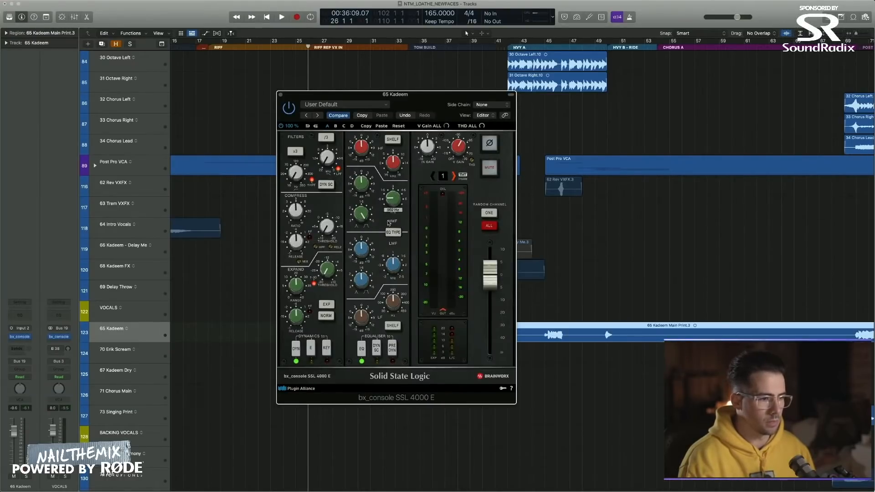
pyautogui.moveTo(441, 97); pyautogui.dragTo(651, 87)
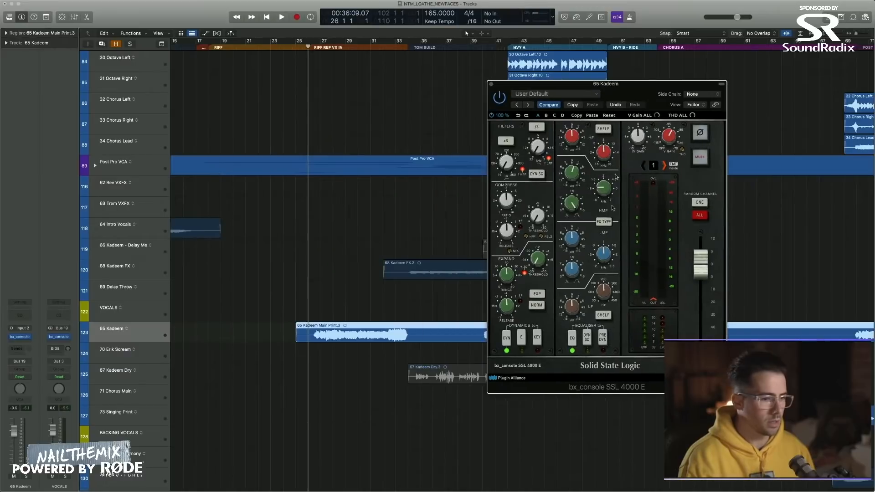
# Step: Add the mono L1 limiter after the bx_console on the lead vocal, with threshold and ceiling at -6.5 and release at 0.01
pyautogui.click(32, 343)
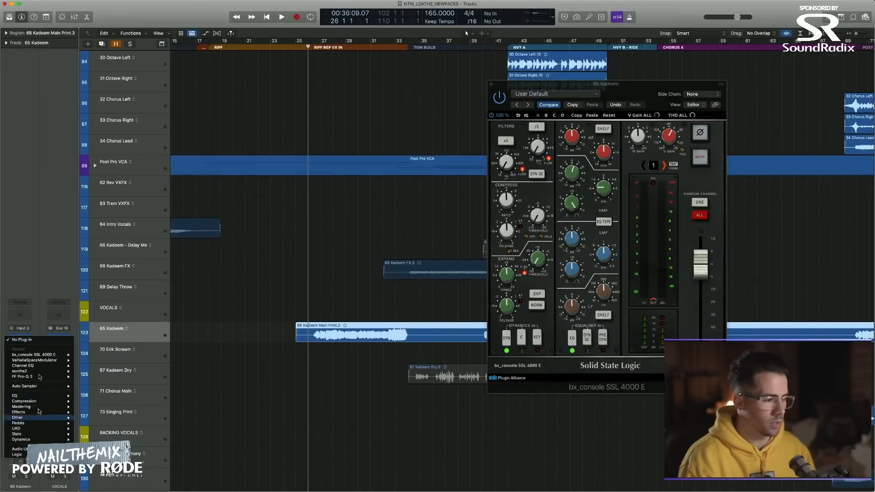
pyautogui.moveTo(34, 404)
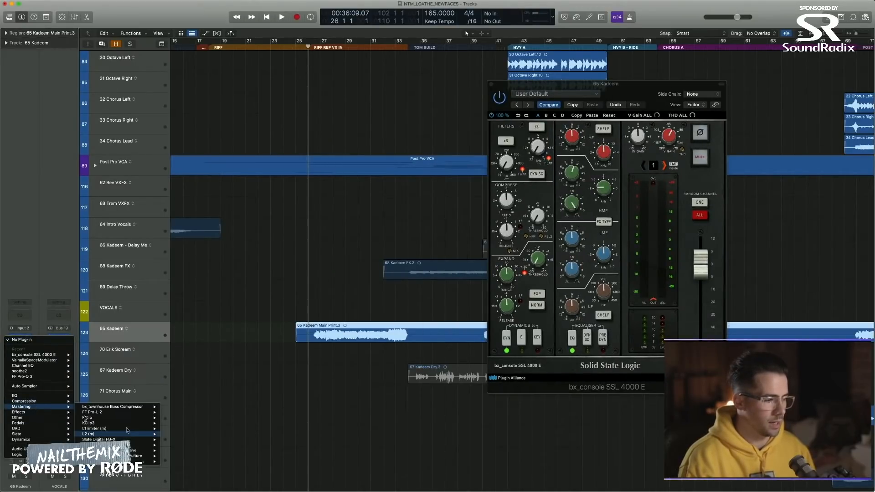
pyautogui.moveTo(128, 429)
pyautogui.click(173, 429)
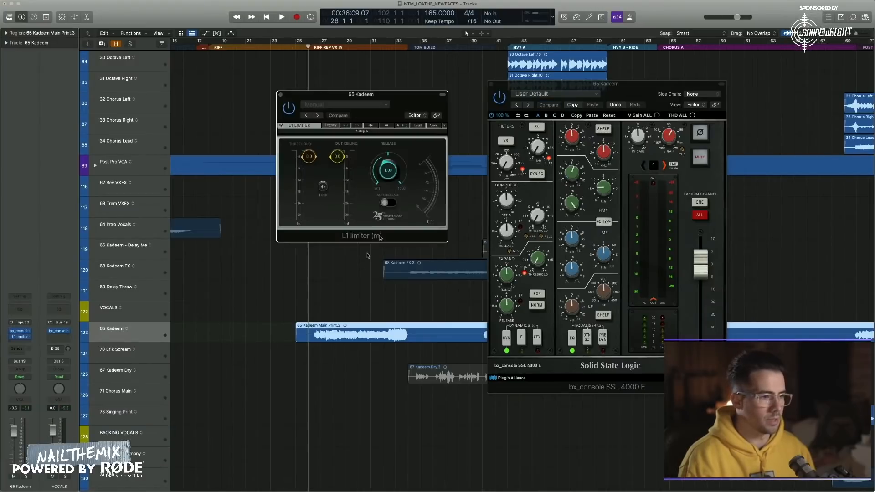
pyautogui.moveTo(331, 188); pyautogui.dragTo(328, 215)
pyautogui.moveTo(388, 170); pyautogui.dragTo(391, 353)
pyautogui.click(280, 94)
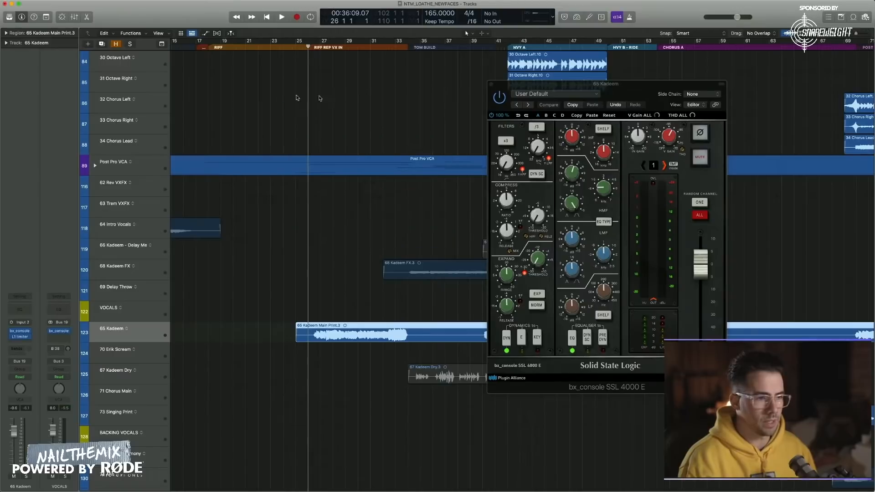
pyautogui.click(490, 84)
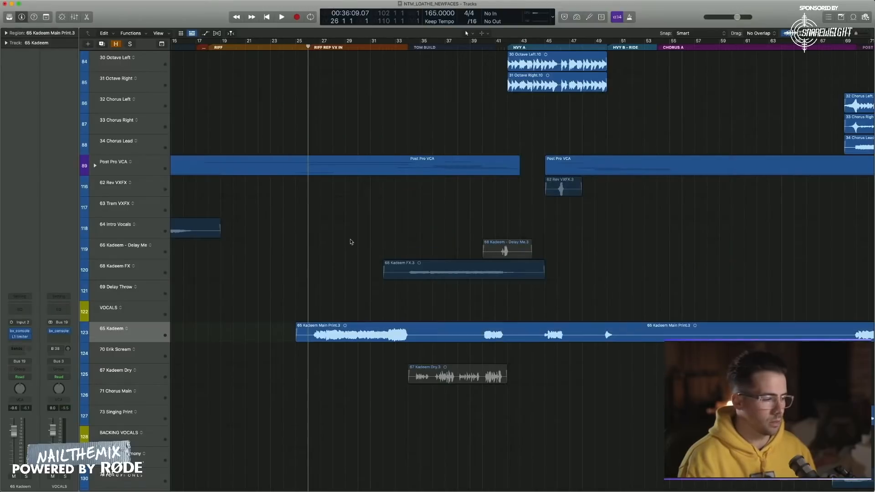
# Step: Review the filter and EQ settings of the lead vocal's bx_console SSL 4000 E
pyautogui.click(136, 327)
pyautogui.click(20, 331)
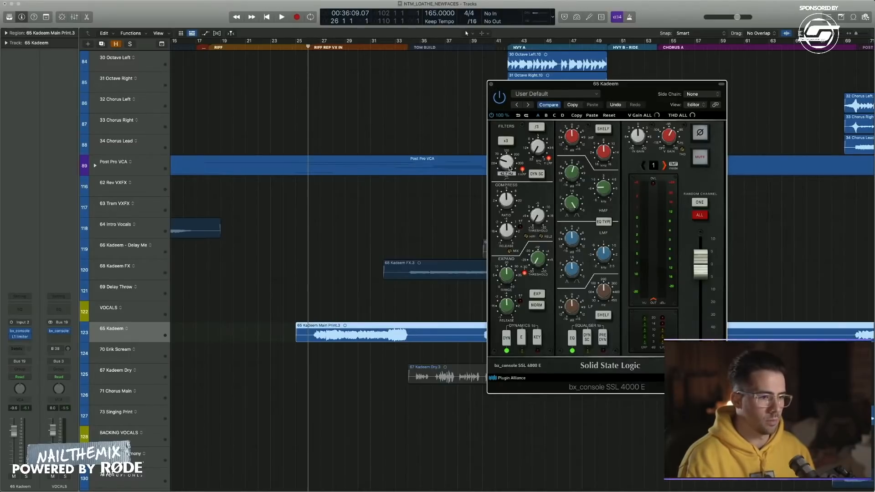
pyautogui.click(492, 84)
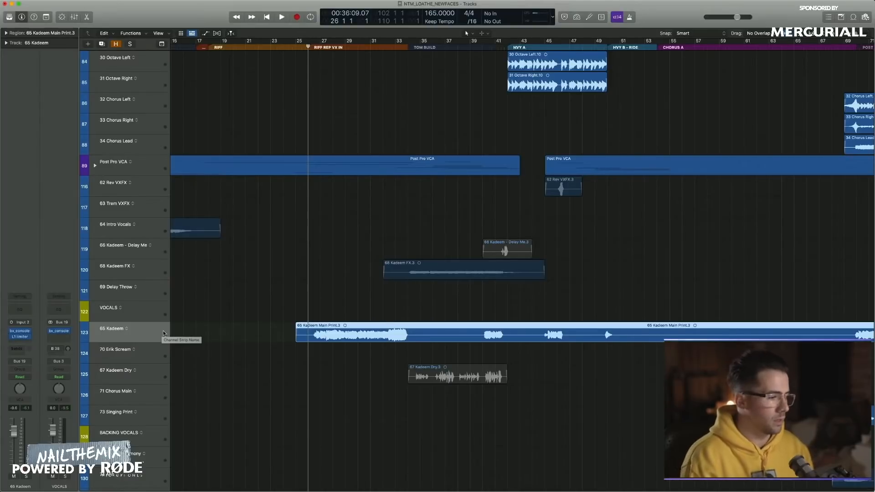
# Step: Solo the lead vocal during playback and lower its L1 limiter threshold to about -11 dB
pyautogui.press('space')
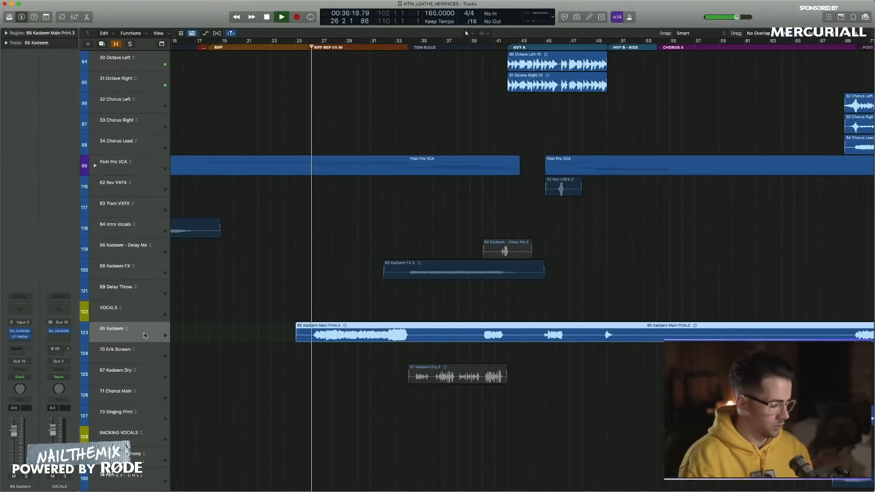
pyautogui.press('s')
pyautogui.click(20, 337)
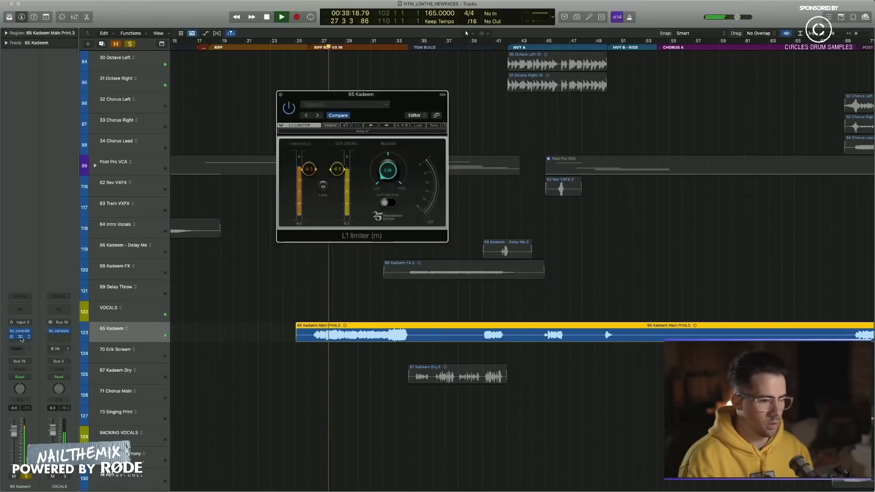
pyautogui.moveTo(309, 170); pyautogui.dragTo(313, 177)
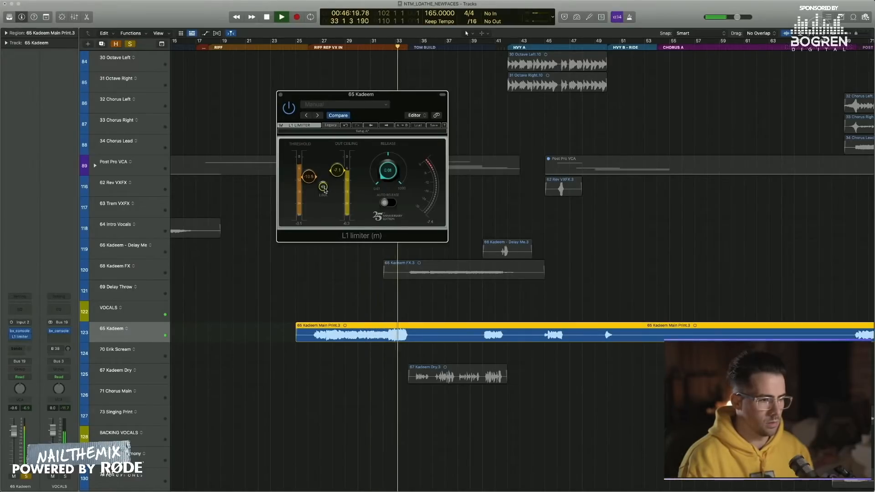
pyautogui.press('space')
pyautogui.click(281, 94)
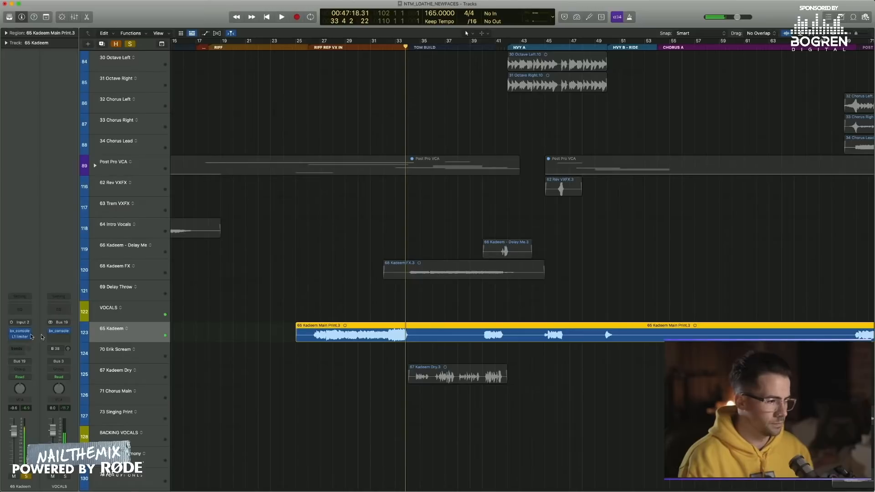
# Step: Adjust the high-mid gain in the lead vocal's bx_console, unsolo the track and lower its volume to -3.0 dB during playback
pyautogui.press('space')
pyautogui.click(20, 331)
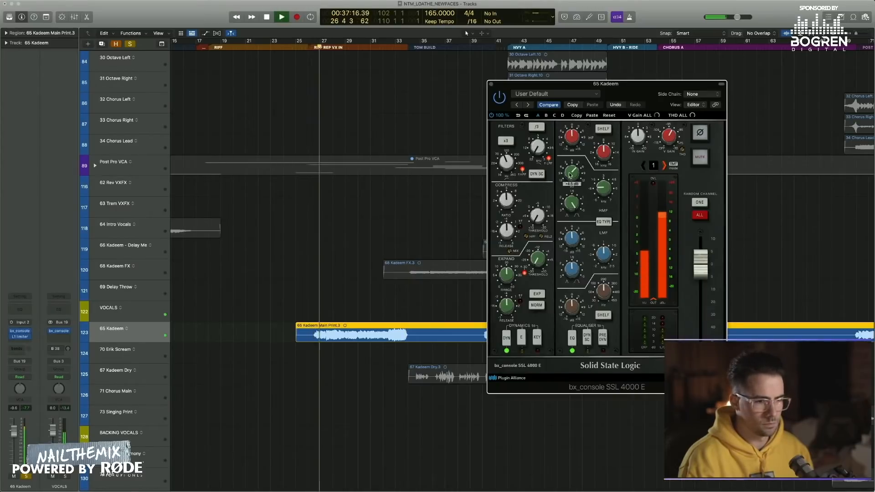
pyautogui.moveTo(570, 175)
pyautogui.mouseDown()
pyautogui.moveTo(583, 185)
pyautogui.moveTo(578, 180)
pyautogui.mouseUp()
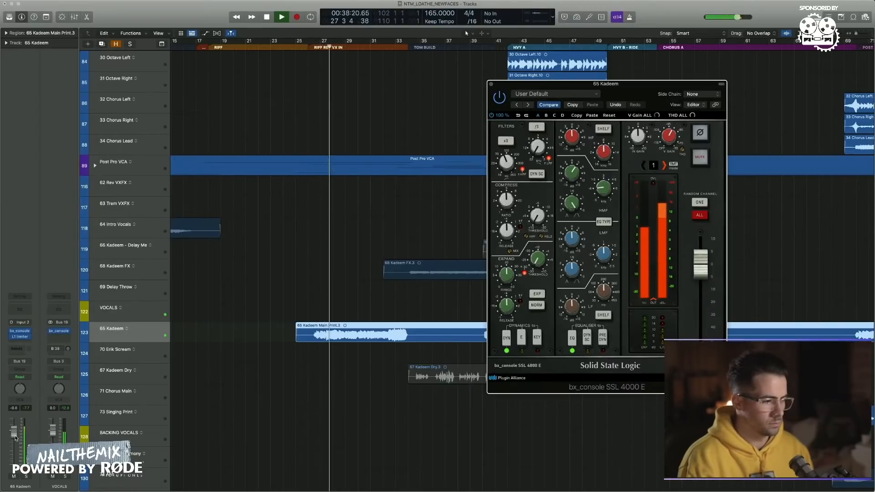
pyautogui.moveTo(15, 438); pyautogui.dragTo(14, 436)
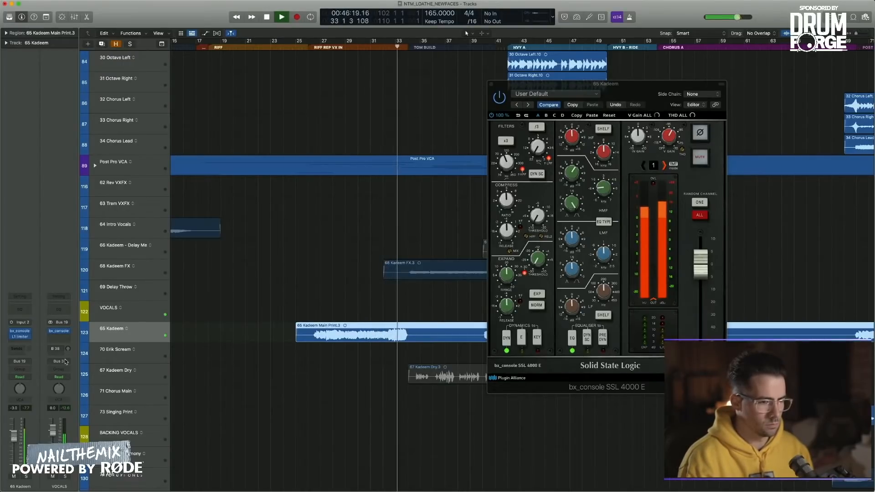
pyautogui.press('space')
# Step: Adjust the low-pass filter in the lead vocal's bx_console, play the section and close the plugin
pyautogui.click(541, 152)
pyautogui.press('space')
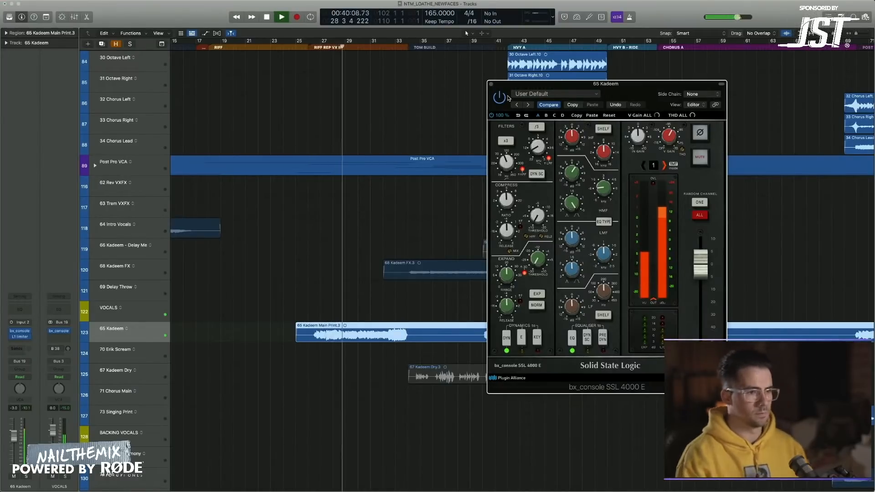
pyautogui.press('super+w')
pyautogui.click(410, 197)
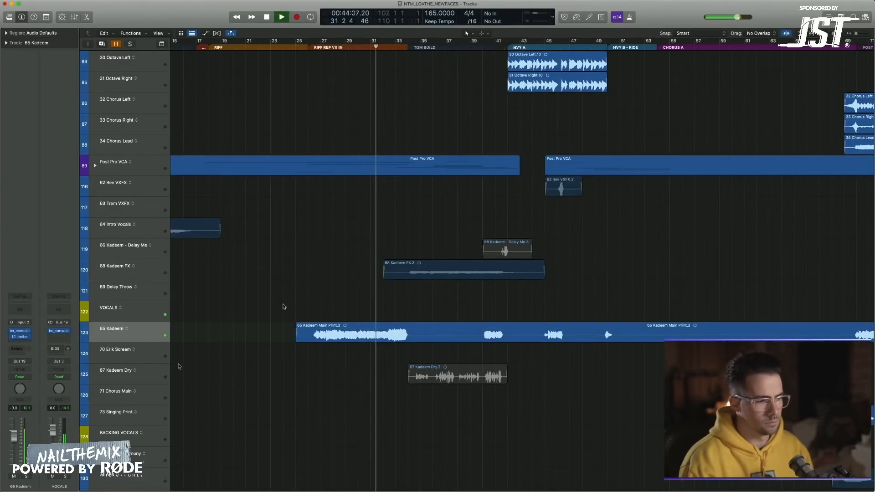
# Step: Raise the vocal FX track (68) to 2.3 dB during the Tom Build section
pyautogui.hscroll(3, 255, 298)
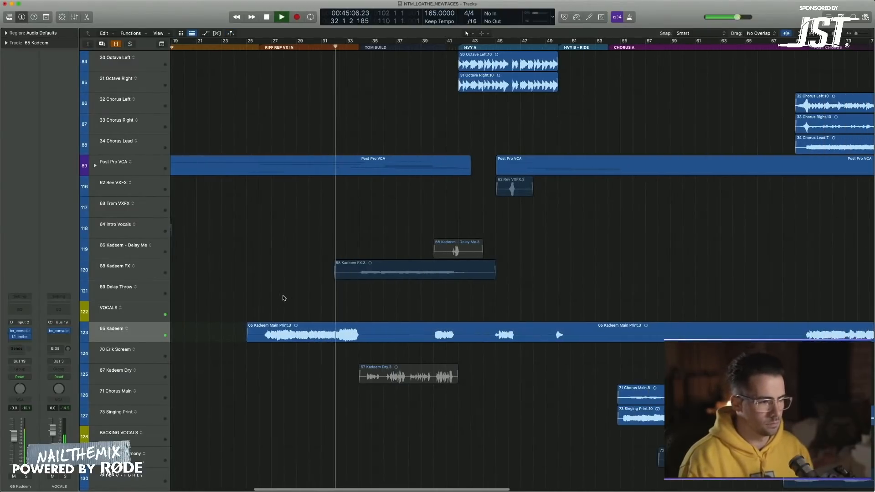
pyautogui.click(149, 269)
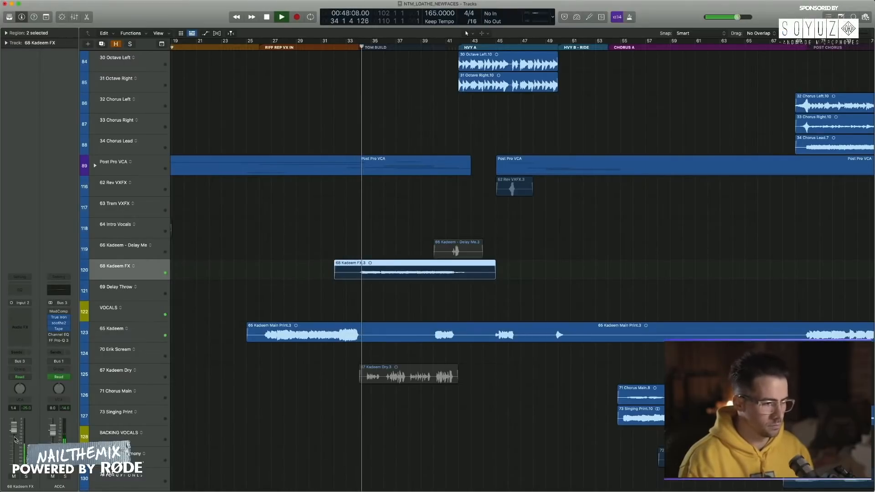
pyautogui.moveTo(15, 434); pyautogui.dragTo(15, 431)
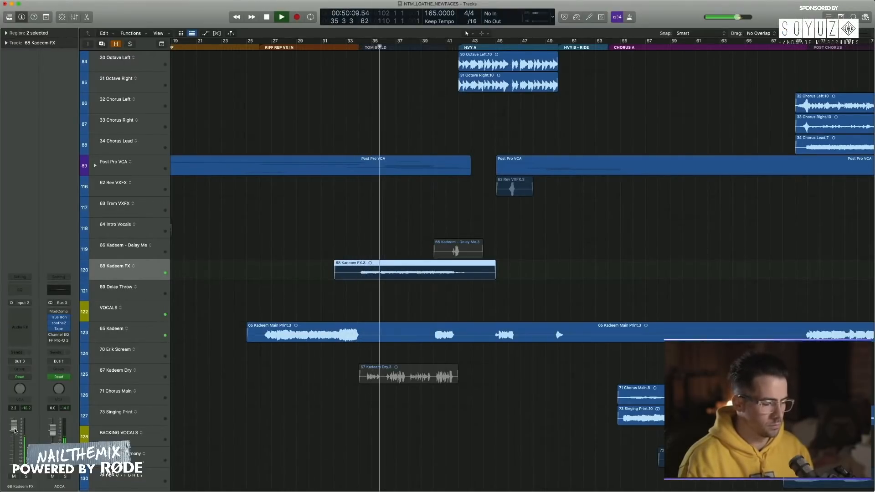
# Step: Add a Channel EQ to the vocal FX track (68) and boost 705 Hz by 3.1 dB while soloed, restoring the full mix
pyautogui.click(19, 289)
pyautogui.press('s')
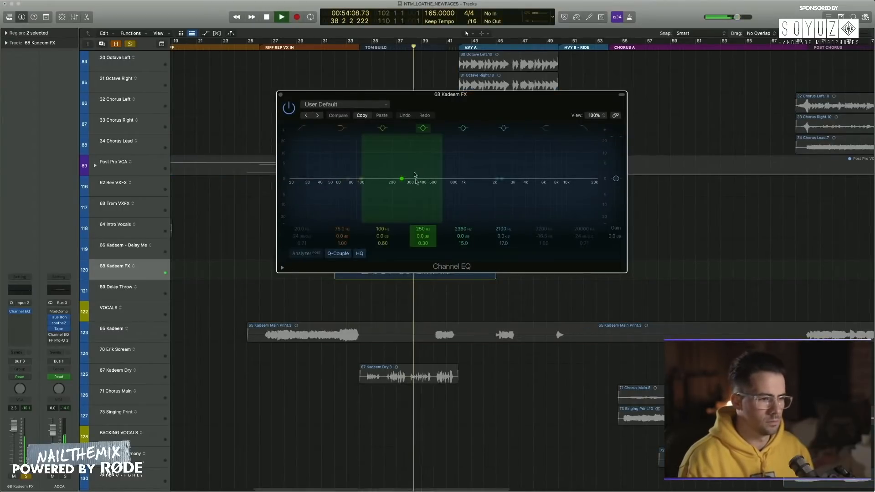
pyautogui.moveTo(402, 178); pyautogui.dragTo(449, 168)
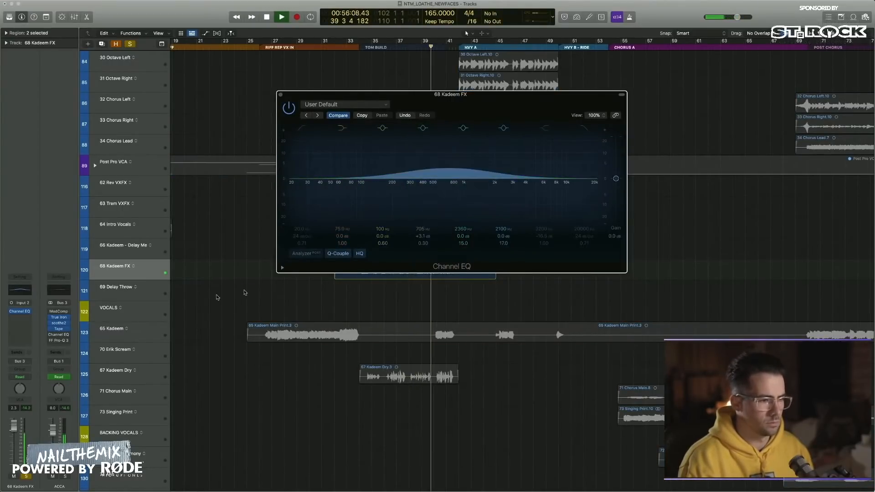
pyautogui.press('s')
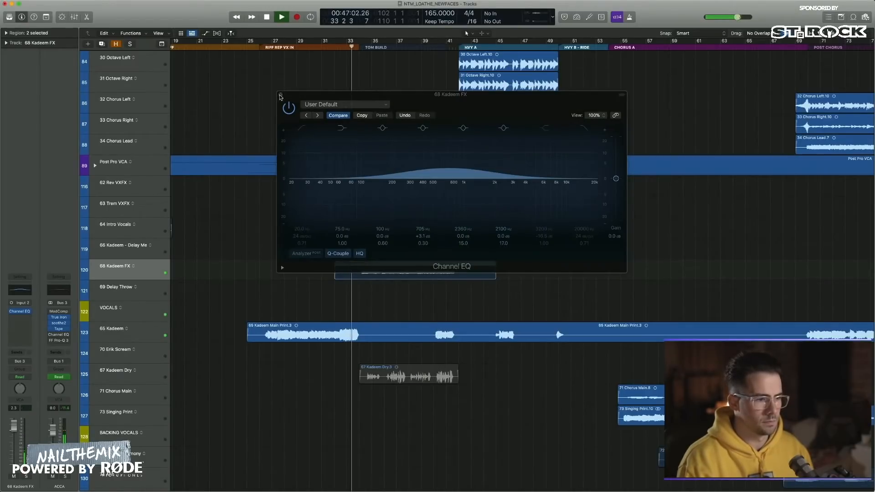
pyautogui.click(280, 97)
# Step: Unmute the dry lead vocal track (67) and lower it to -7.6 dB during playback
pyautogui.hscroll(5, 456, 387)
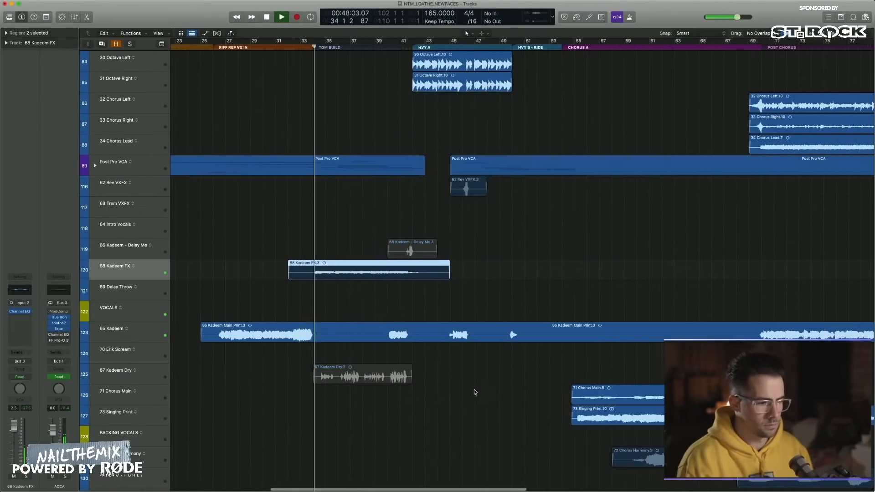
pyautogui.click(160, 379)
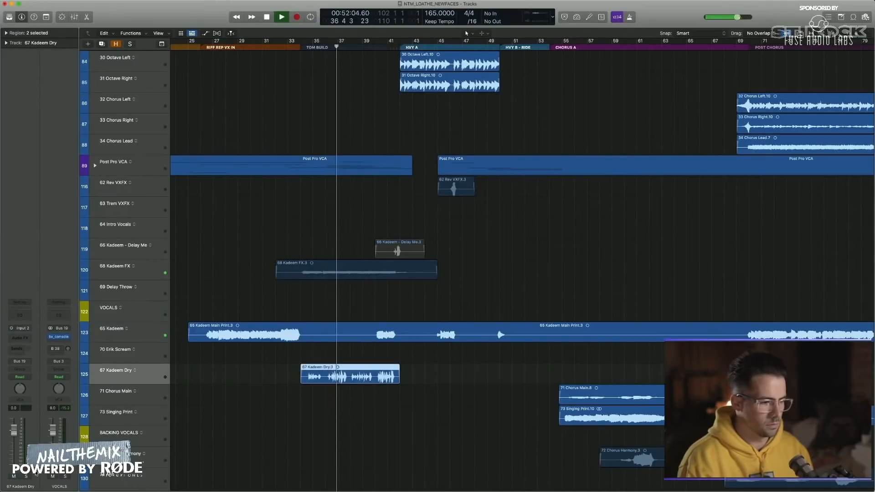
pyautogui.moveTo(15, 451); pyautogui.dragTo(15, 446)
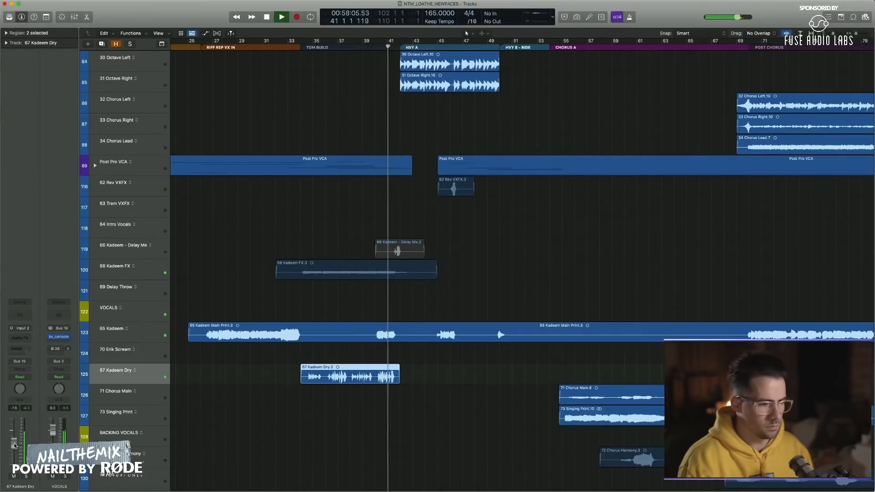
pyautogui.click(288, 444)
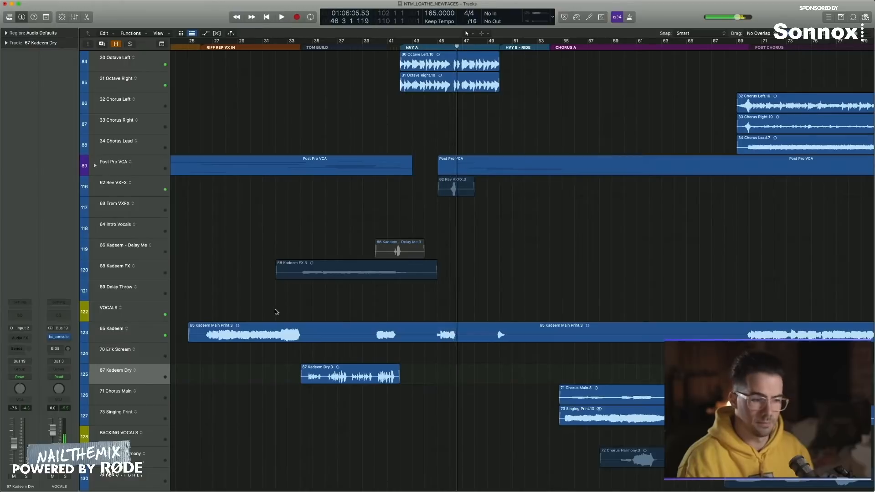
pyautogui.press('space')
# Step: Mute the Rev VXFX track (62) and return the playhead to bar 26
pyautogui.scroll(-1, 319, 315)
pyautogui.click(154, 188)
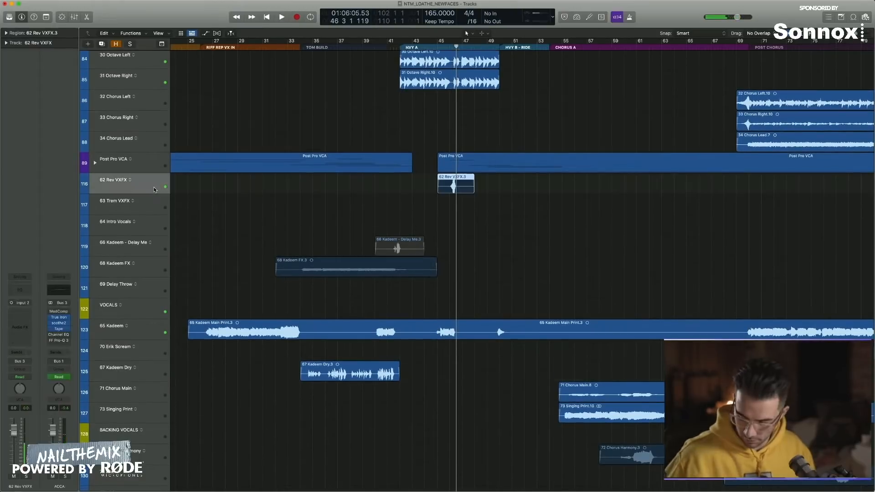
pyautogui.press(',')
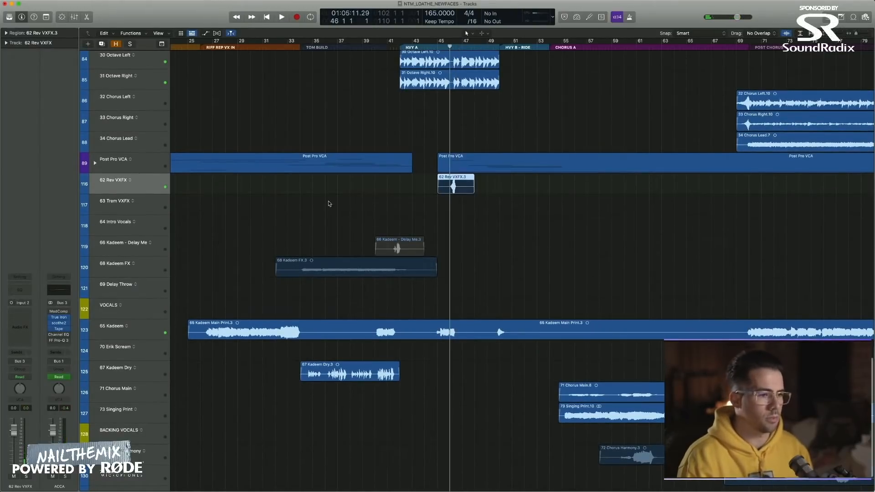
pyautogui.hscroll(-5, 180, 221)
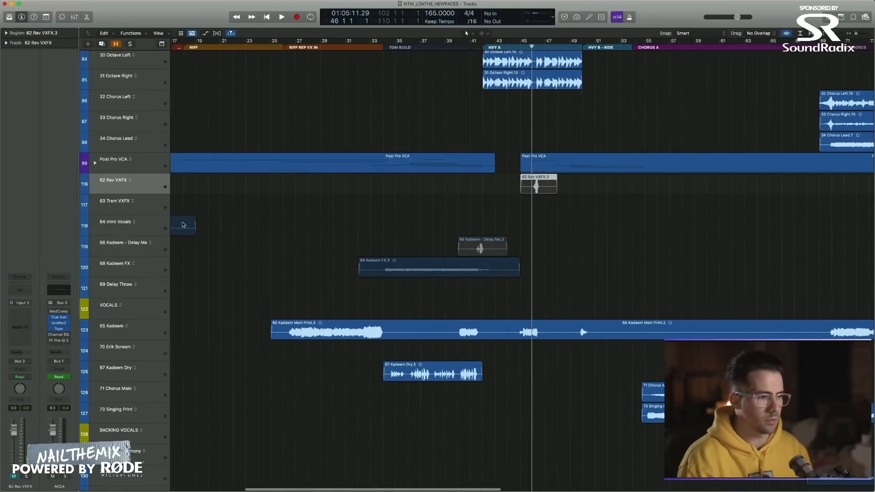
pyautogui.click(309, 239)
pyautogui.click(289, 49)
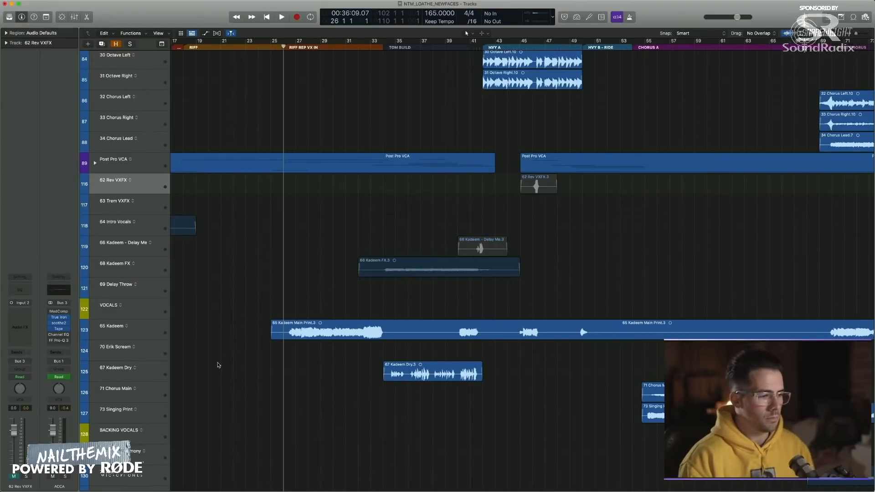
# Step: Trim the start of the main vocal region (65) to bar 26 and place the playhead at bar 25
pyautogui.click(157, 308)
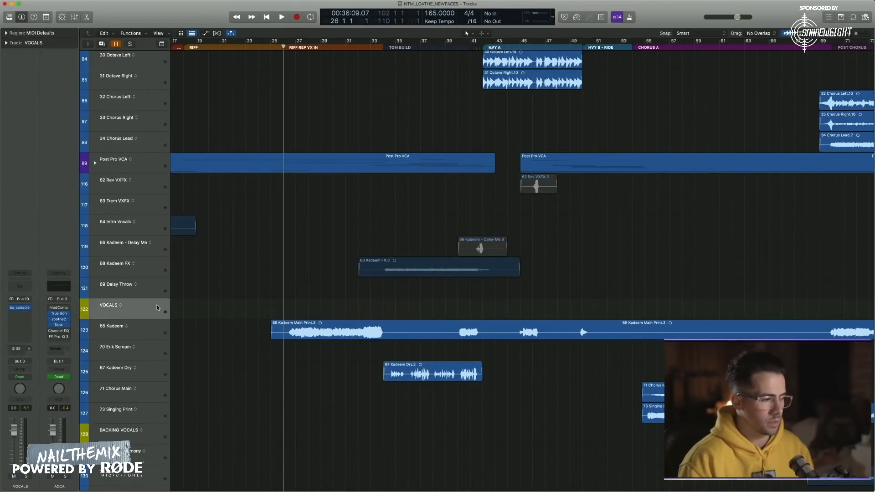
pyautogui.click(148, 330)
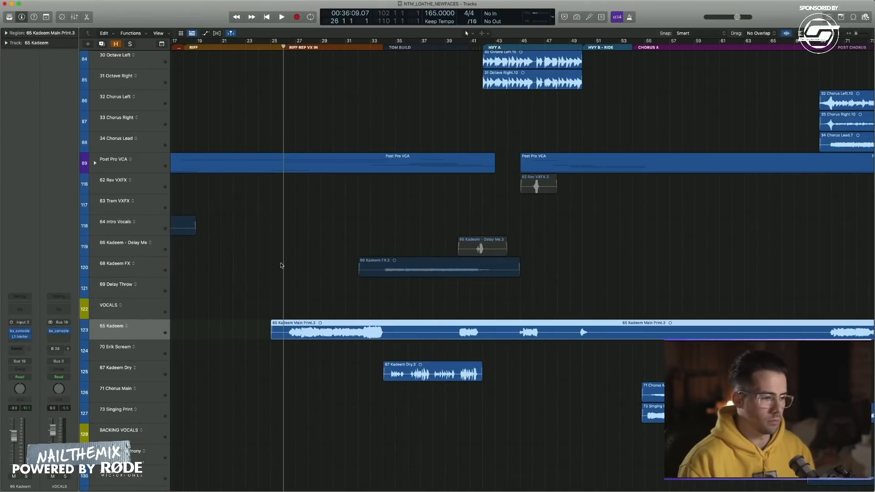
pyautogui.moveTo(269, 299); pyautogui.dragTo(283, 339)
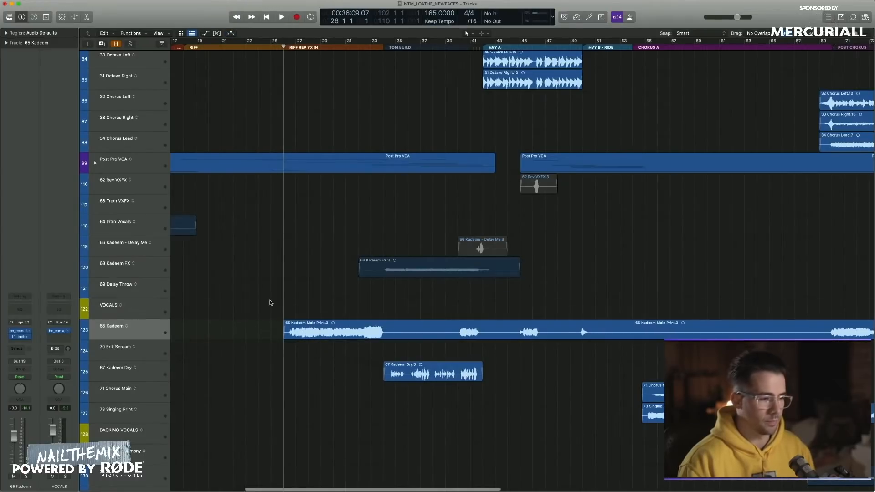
pyautogui.hscroll(3, 271, 303)
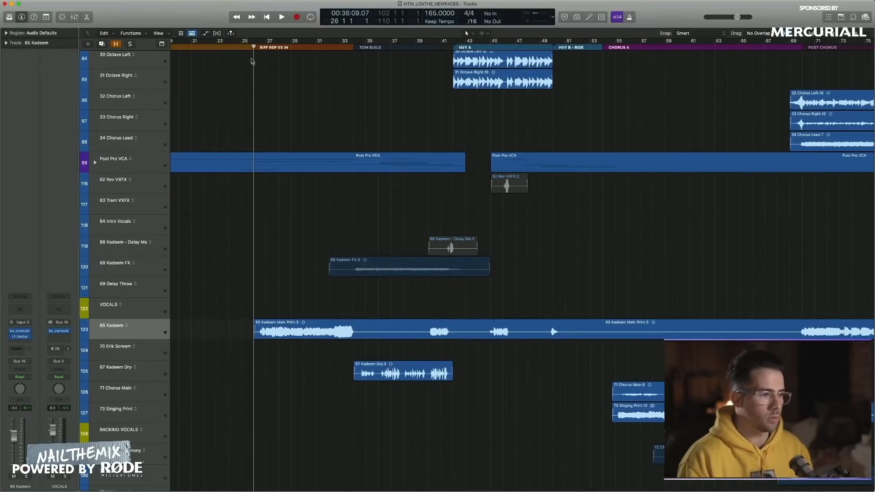
pyautogui.moveTo(252, 60); pyautogui.dragTo(246, 50)
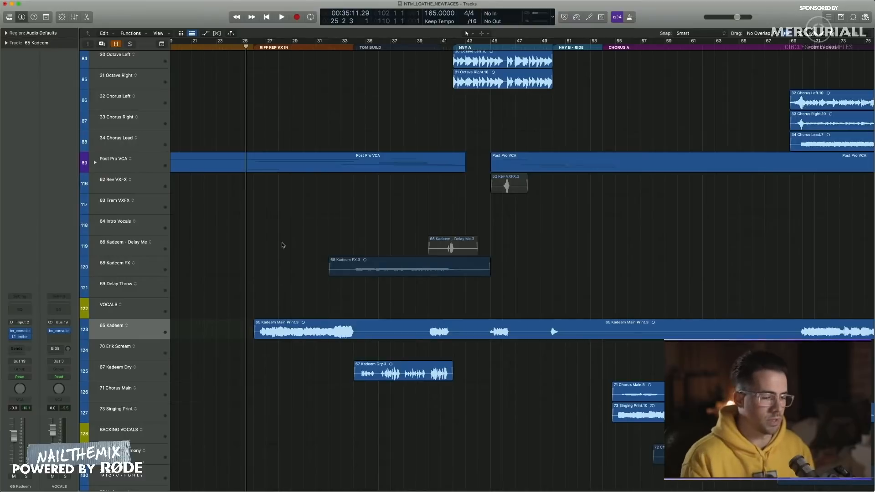
pyautogui.press('.')
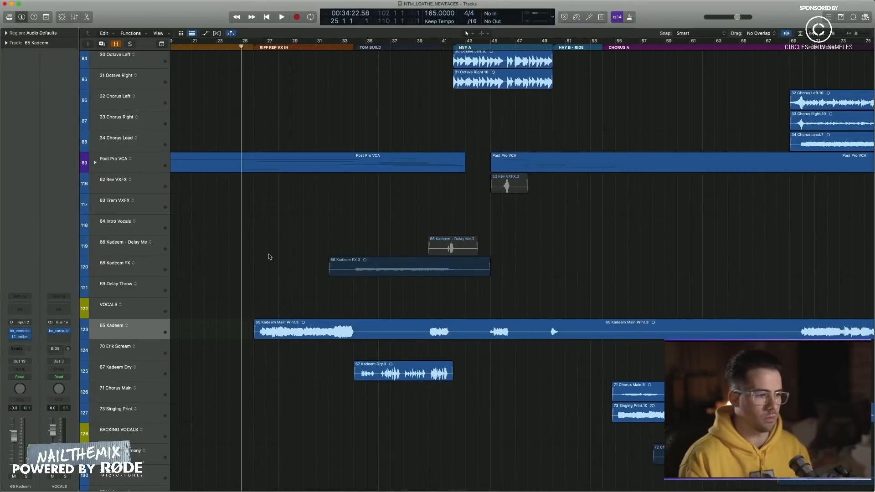
pyautogui.press(',')
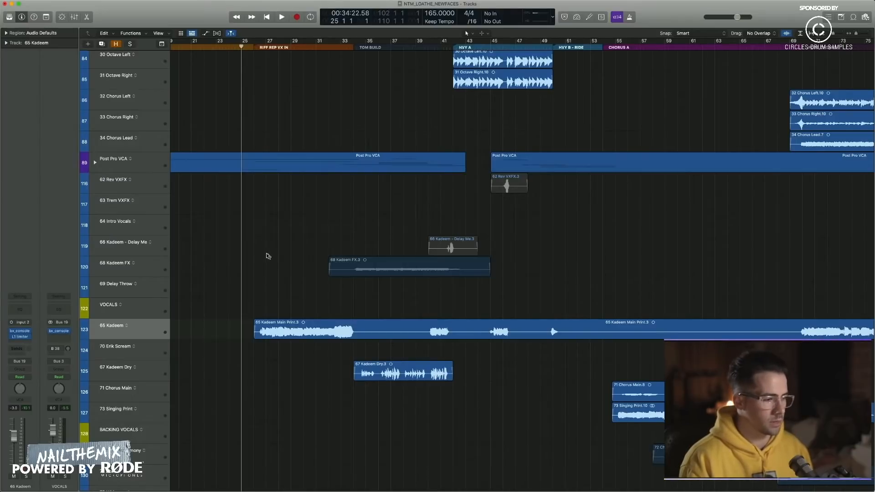
# Step: Move the dry lead vocal track (67) above the main vocal track (65) and cycle around its region, bars 34 to 42
pyautogui.moveTo(154, 378); pyautogui.dragTo(151, 326)
pyautogui.click(154, 266)
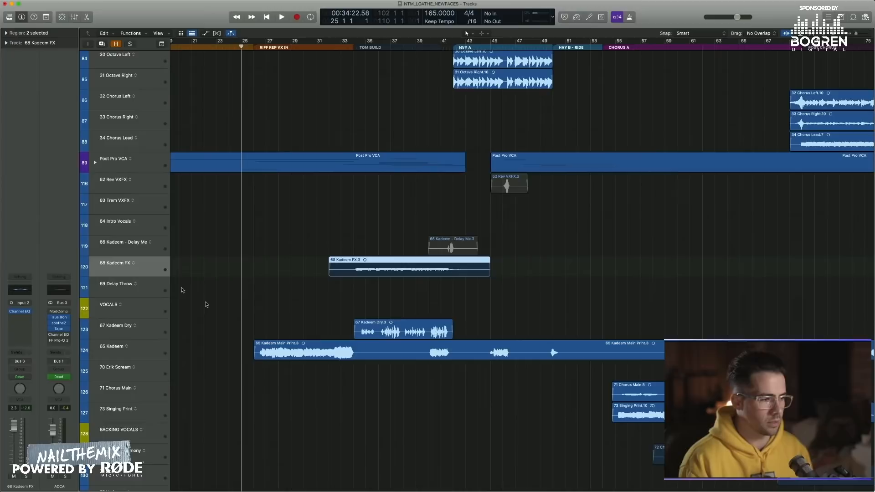
pyautogui.click(143, 330)
pyautogui.click(447, 331)
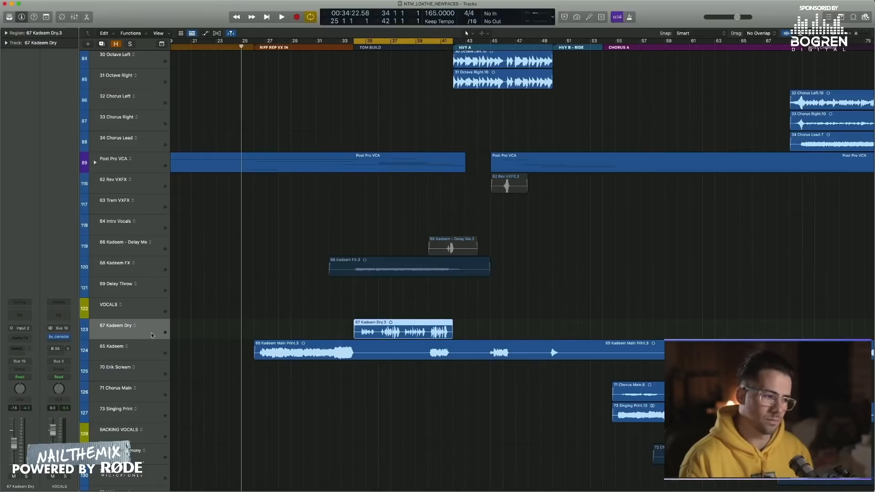
# Step: Insert FabFilter Saturn 2 on the dry lead vocal track (67) and raise its Drive to about 80%
pyautogui.click(20, 338)
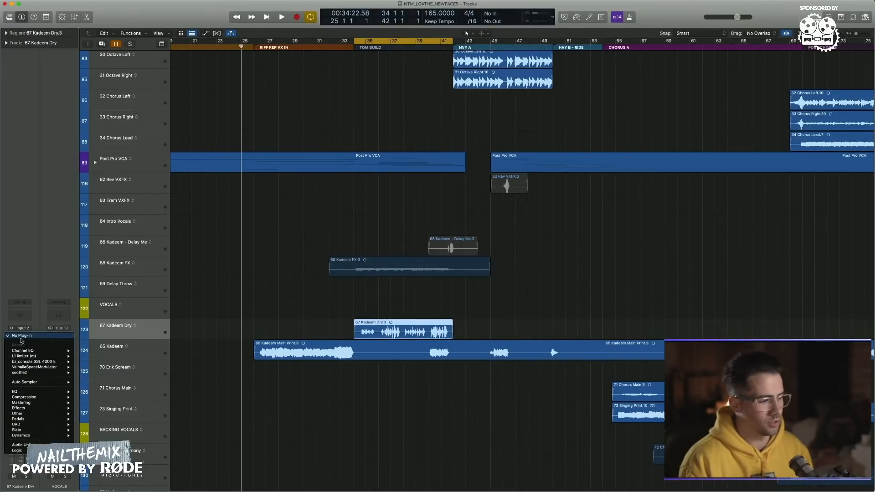
pyautogui.moveTo(41, 444)
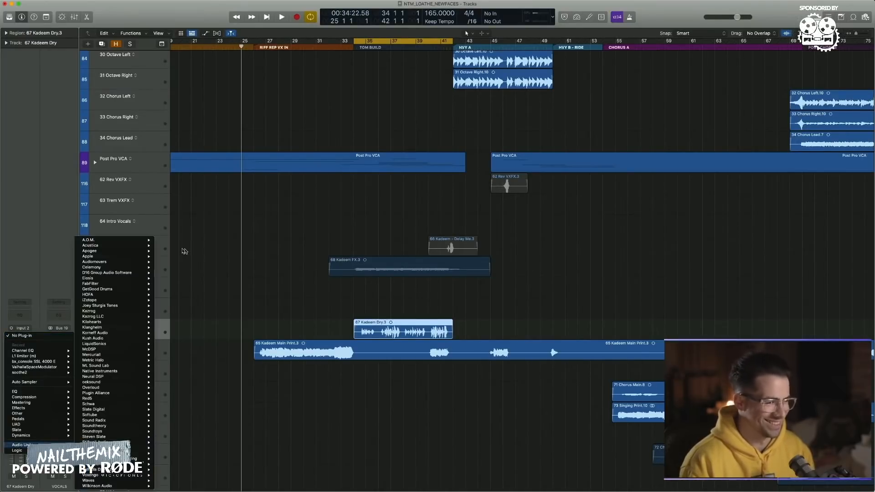
pyautogui.moveTo(139, 285)
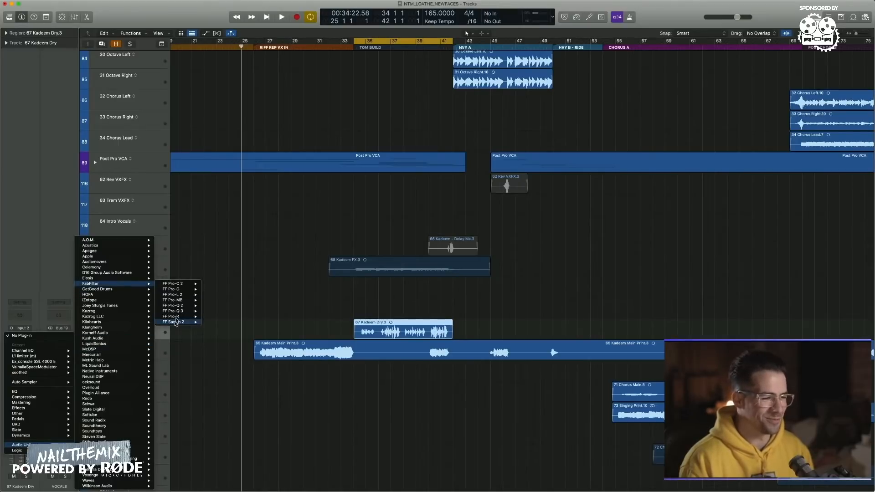
pyautogui.click(215, 322)
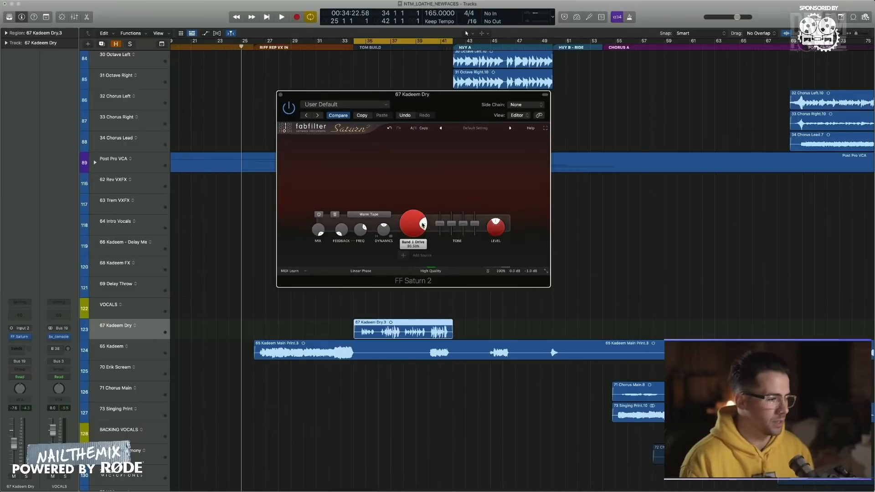
# Step: Add a mono L1 limiter after Saturn 2 on the dry lead vocal track (67) and move its window clear of the vocal regions
pyautogui.click(32, 340)
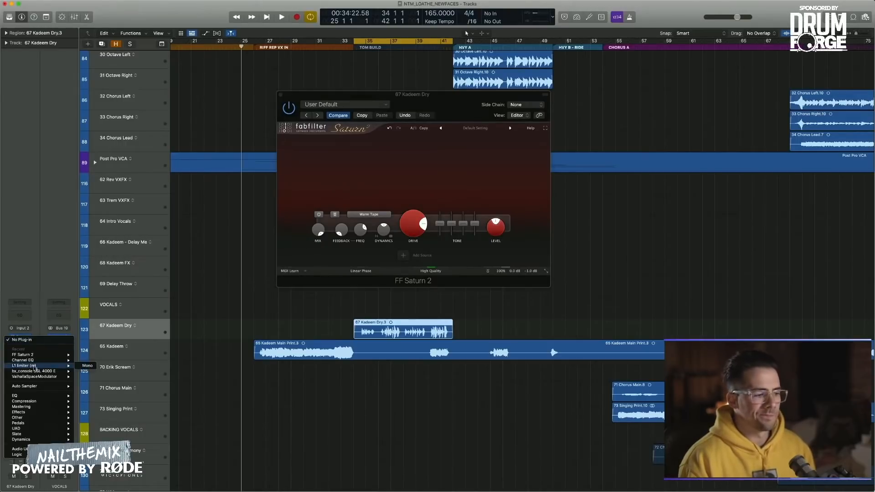
pyautogui.click(87, 366)
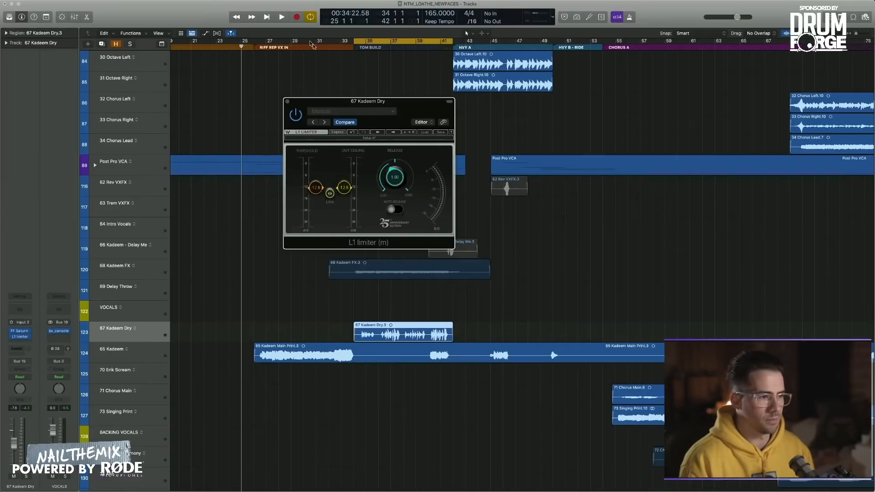
pyautogui.moveTo(304, 105); pyautogui.dragTo(551, 137)
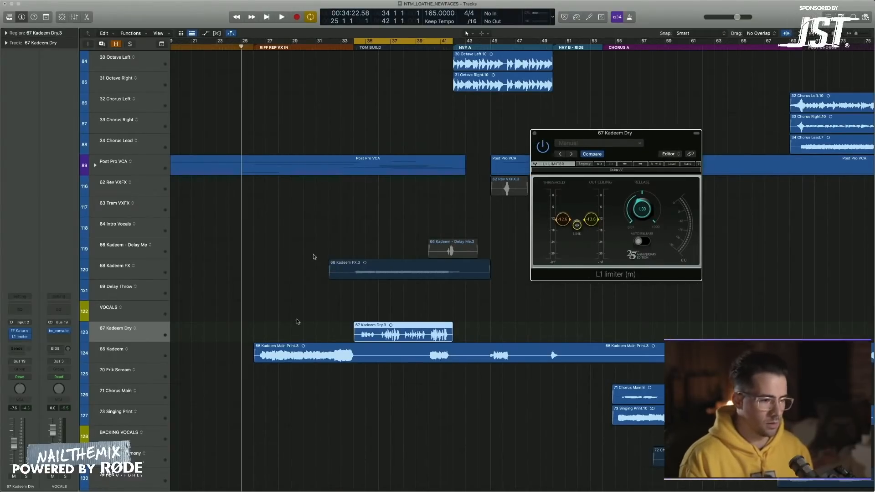
# Step: Set the L1 limiter's threshold to about -19 and ceiling to -16.7 while playing the soloed dry lead vocal (67)
pyautogui.press('space')
pyautogui.moveTo(577, 225); pyautogui.dragTo(576, 231)
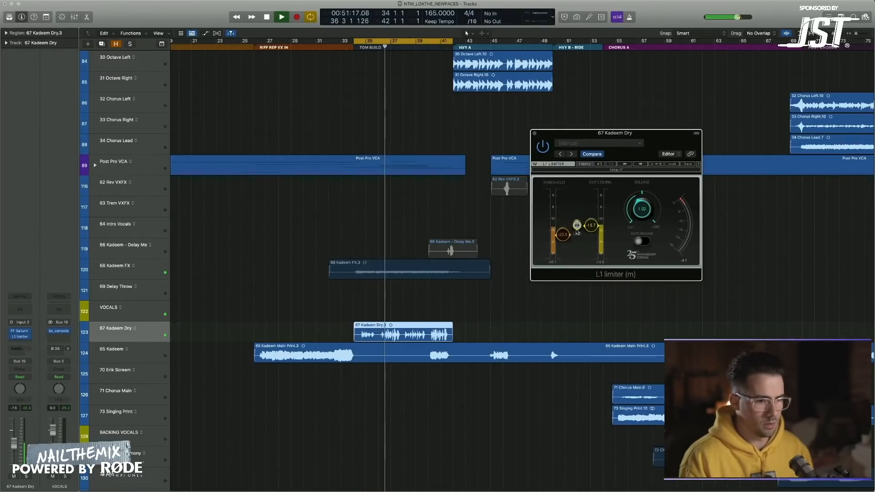
pyautogui.hotkey('ctrl', 's')
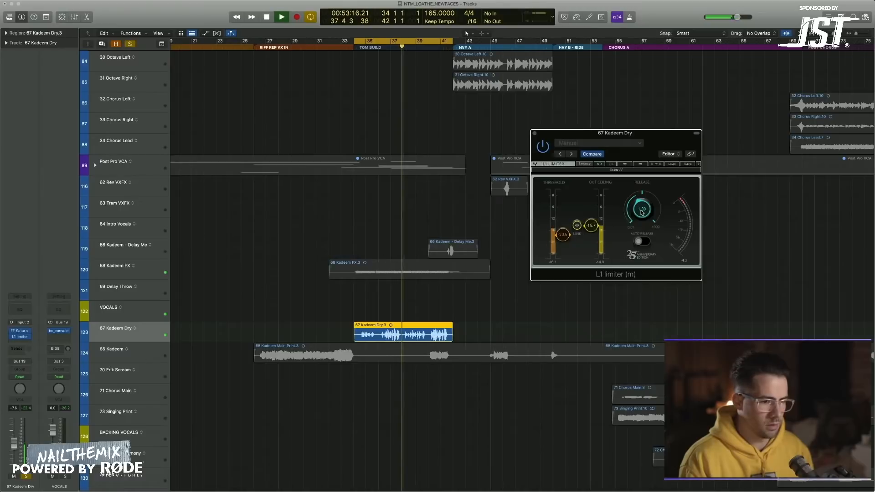
pyautogui.moveTo(563, 235); pyautogui.dragTo(564, 232)
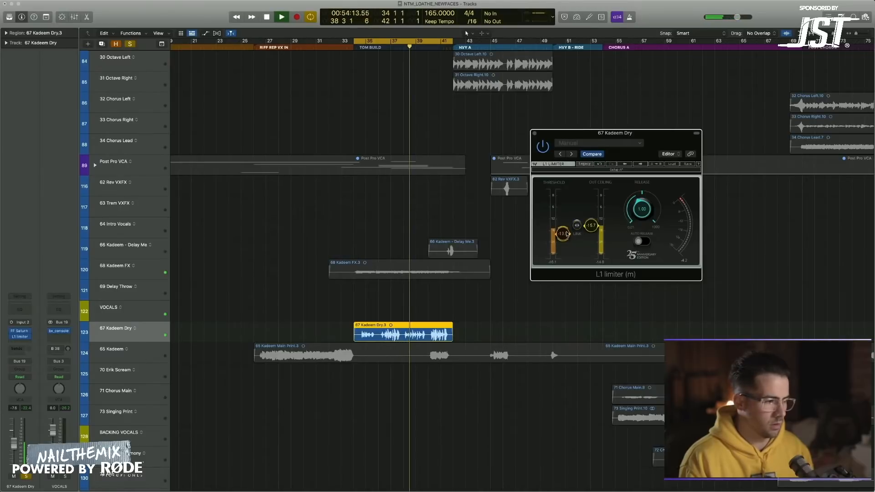
# Step: Raise the Saturn 2 Drive on the dry lead vocal (67) to 100%, close its window and stop playback
pyautogui.click(22, 331)
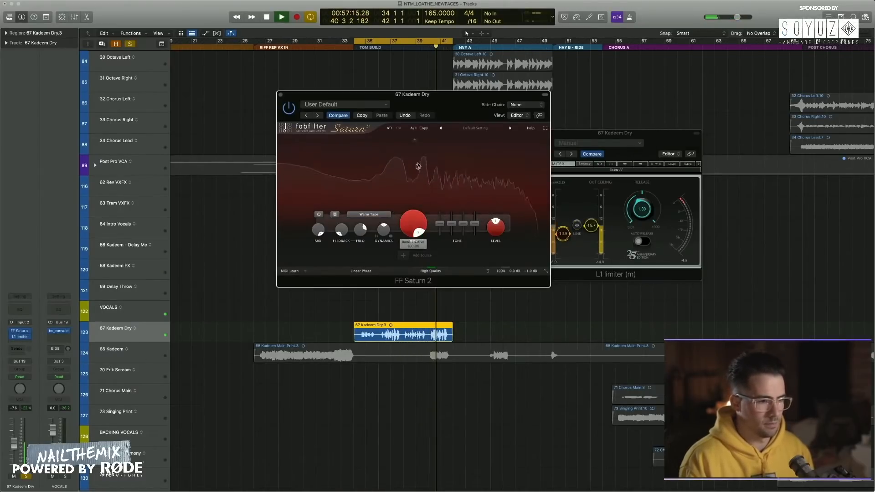
pyautogui.press('super+w')
pyautogui.press('space')
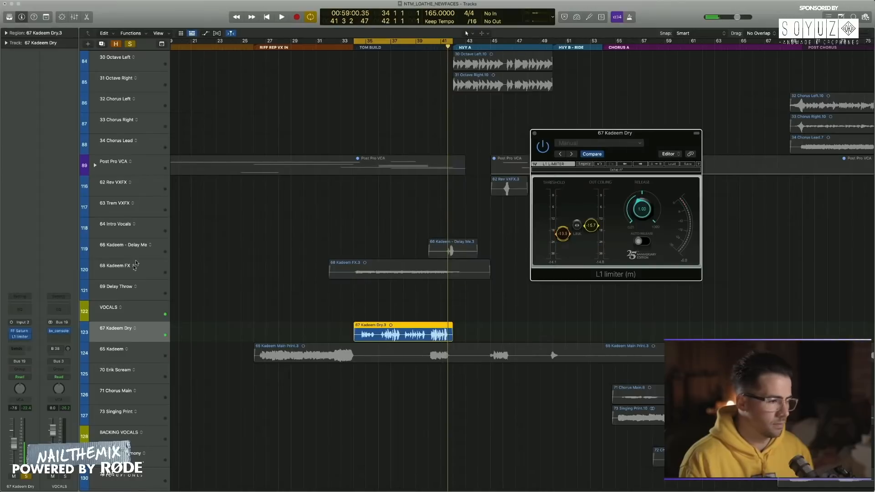
# Step: Lower the dry lead vocal (67) to about -8.6 dB while soloed with the vocal FX track (68), and restore the full mix
pyautogui.click(147, 272)
pyautogui.press('space')
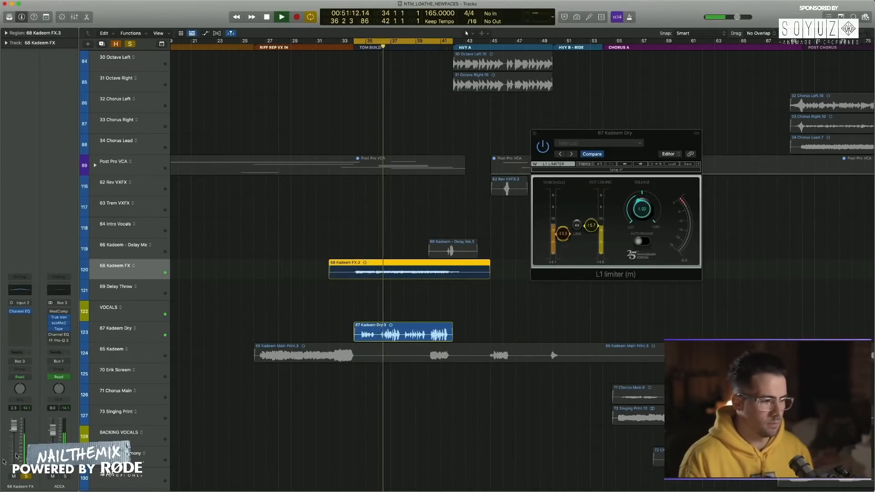
pyautogui.press('Down')
pyautogui.press('Down')
pyautogui.press('Down')
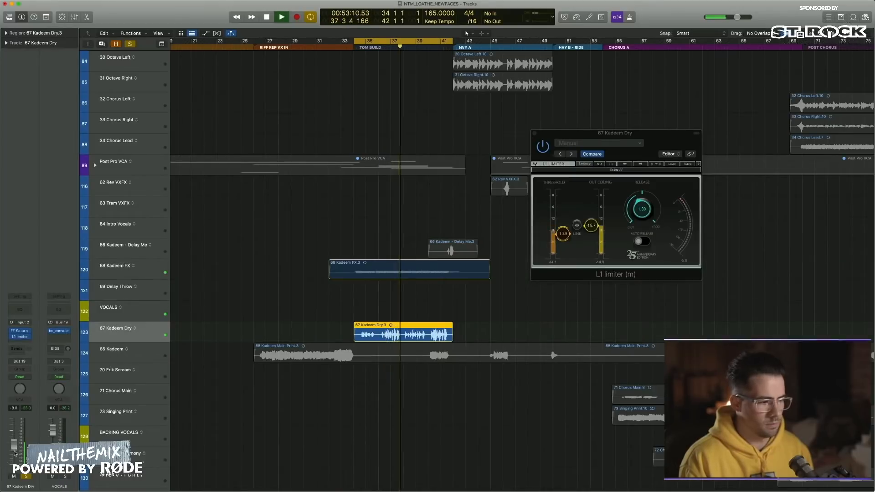
pyautogui.hotkey('ctrl', 's')
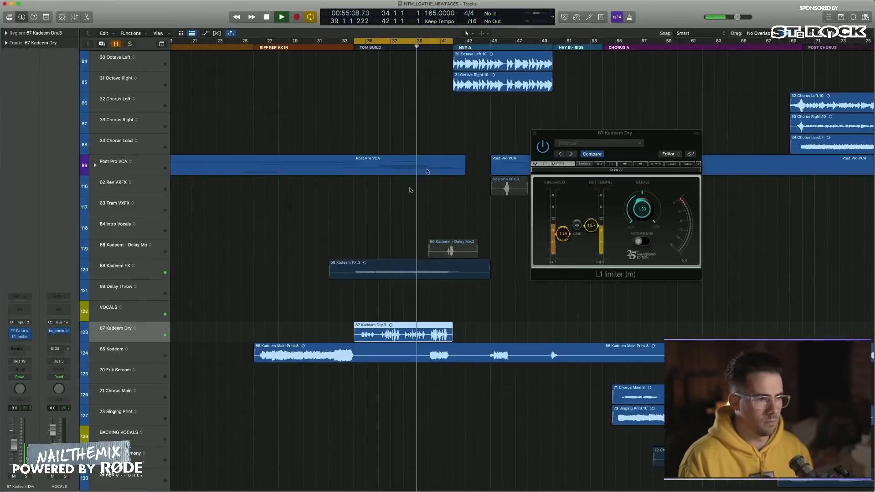
# Step: Turn off the cycle range and replay the full mix from about bar 31 with the main vocal track (65) selected
pyautogui.press('c')
pyautogui.click(323, 48)
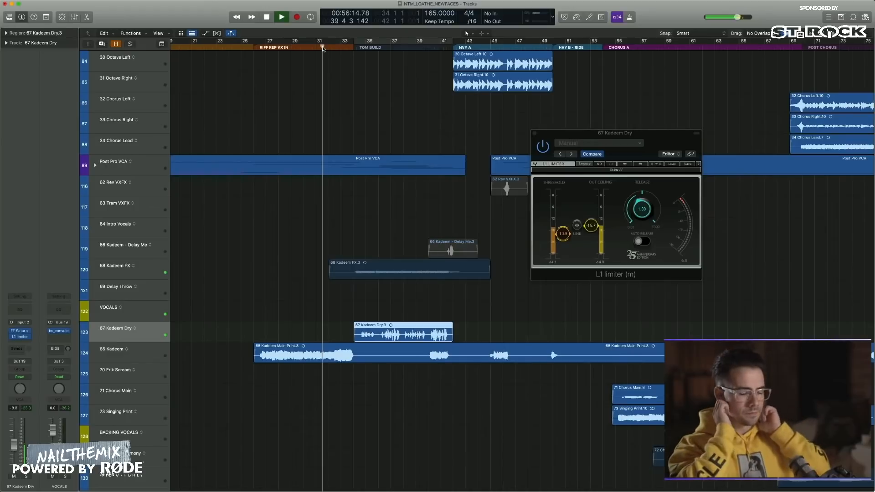
pyautogui.press('Down')
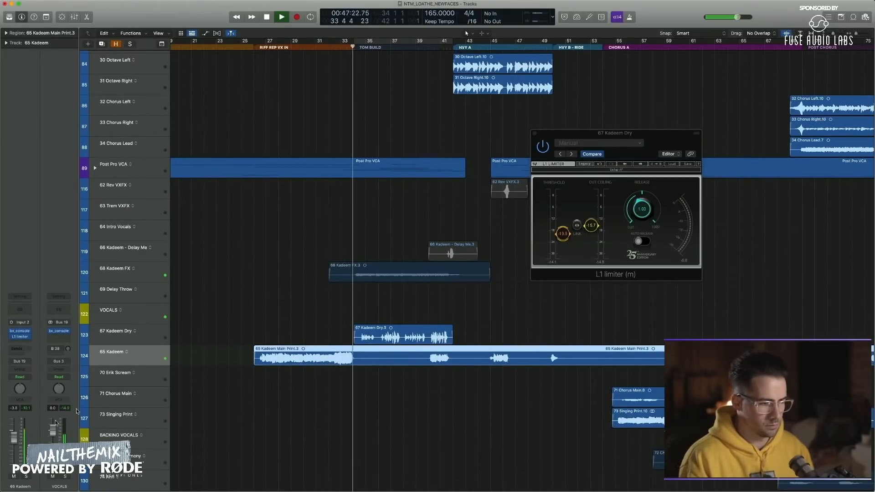
# Step: Lower the vocal FX track (68) to 1.0 dB during the Tom Build section and close the limiter window
pyautogui.click(134, 278)
pyautogui.keyDown('alt'); pyautogui.click(14, 429); pyautogui.keyUp('alt')
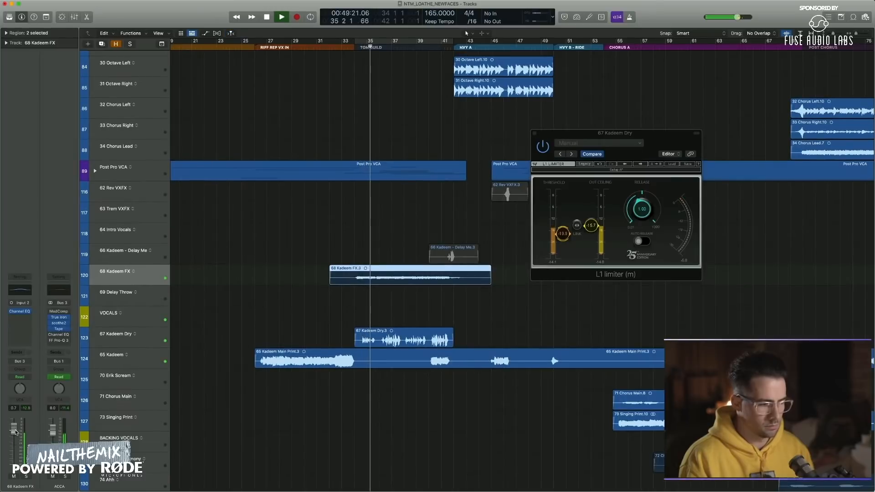
pyautogui.click(243, 285)
pyautogui.click(154, 337)
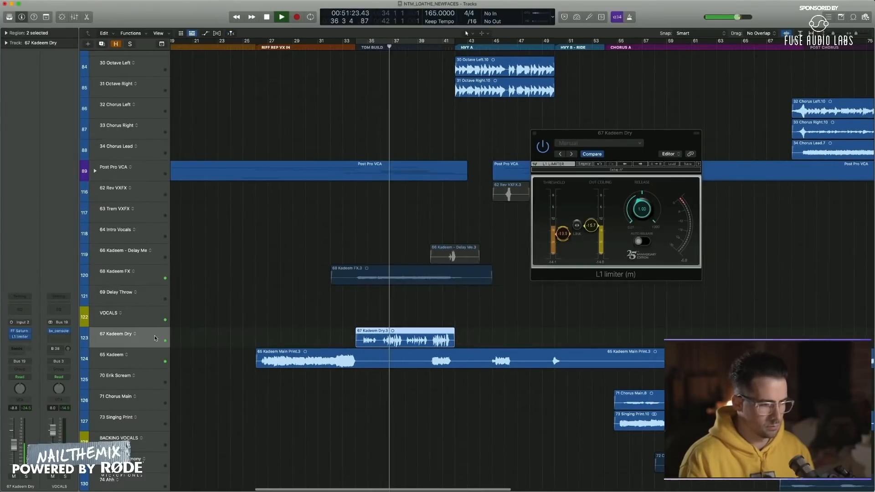
pyautogui.click(145, 271)
pyautogui.moveTo(14, 431); pyautogui.dragTo(14, 429)
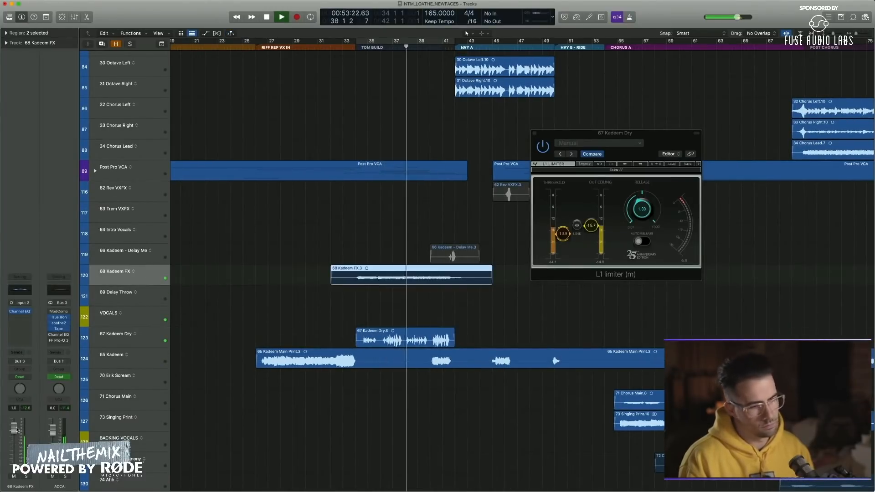
pyautogui.click(307, 283)
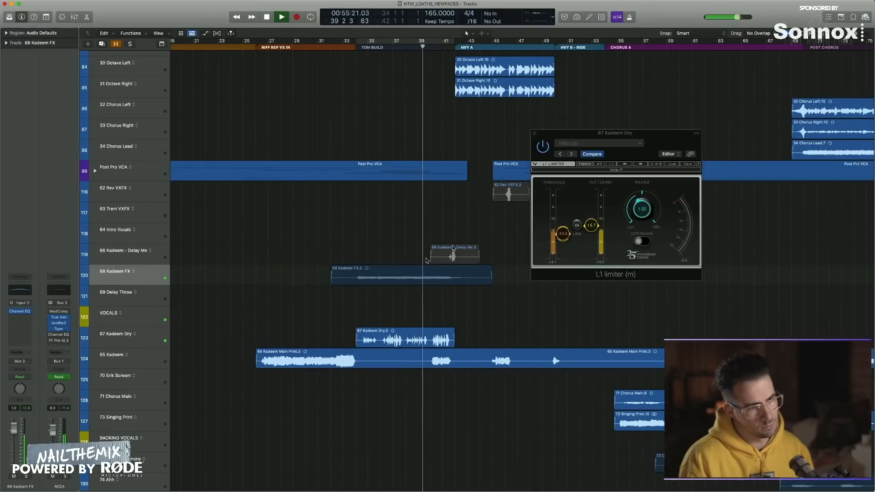
pyautogui.click(535, 133)
# Step: Unmute the reverse vocal FX track (62) in the HVY A section and replay the mix from bar 45
pyautogui.hscroll(3, 501, 284)
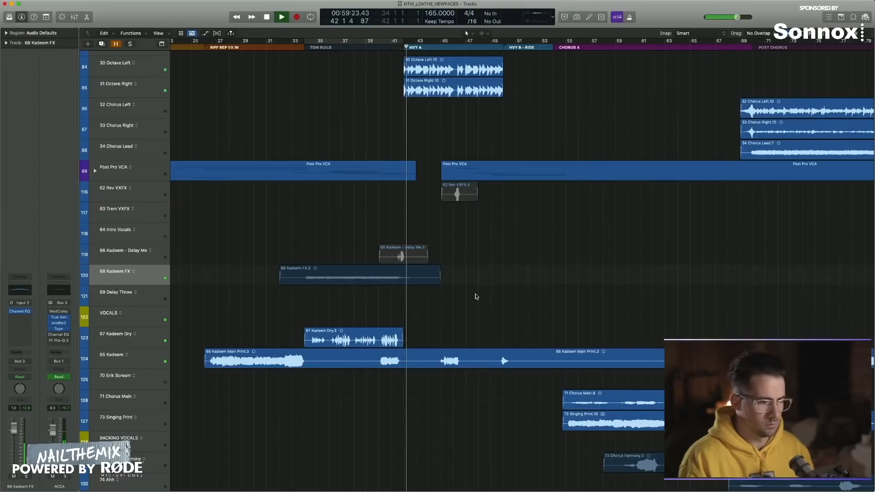
pyautogui.hscroll(5, 476, 297)
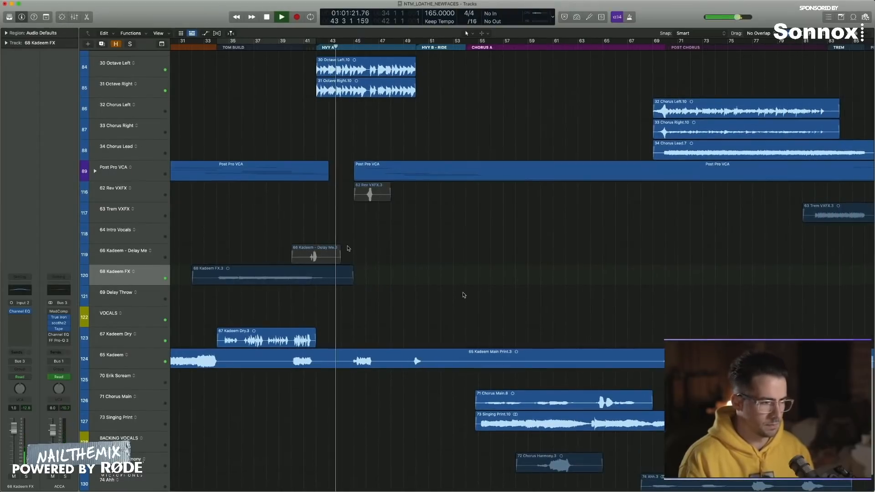
pyautogui.click(372, 192)
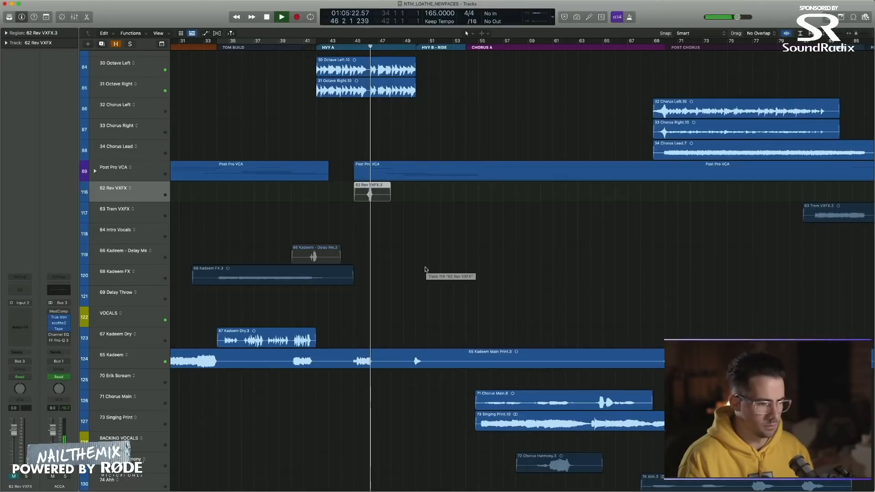
pyautogui.press('space')
pyautogui.click(355, 47)
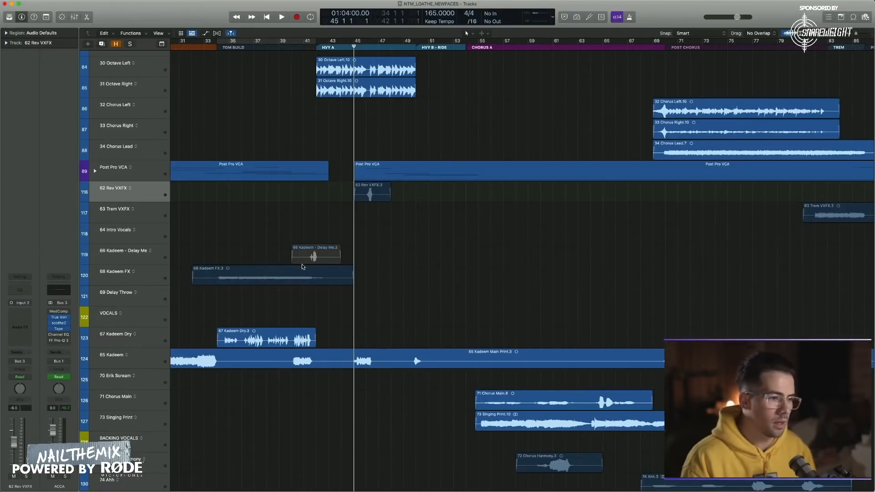
pyautogui.press('space')
# Step: Lower the reverse vocal FX track (62) to -15.0 dB while the HVY A section plays
pyautogui.scroll(1, 228, 319)
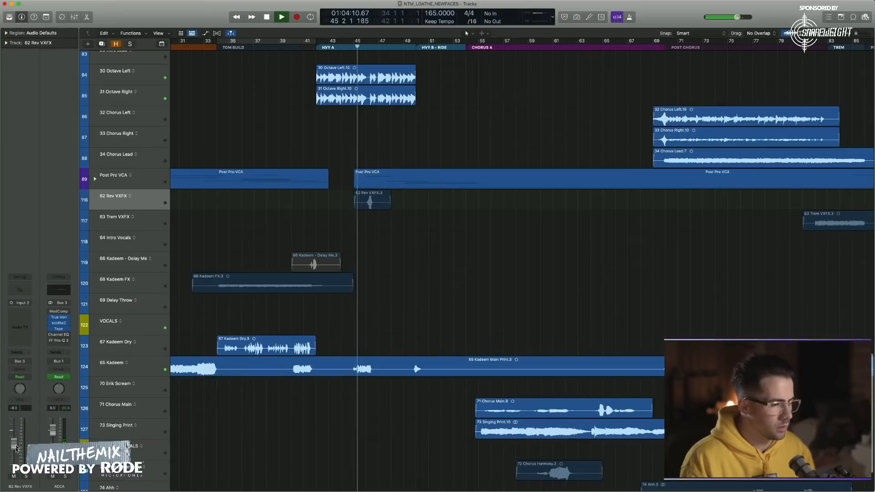
pyautogui.moveTo(16, 449); pyautogui.dragTo(15, 454)
pyautogui.press('space')
pyautogui.hotkey('alt', ',')
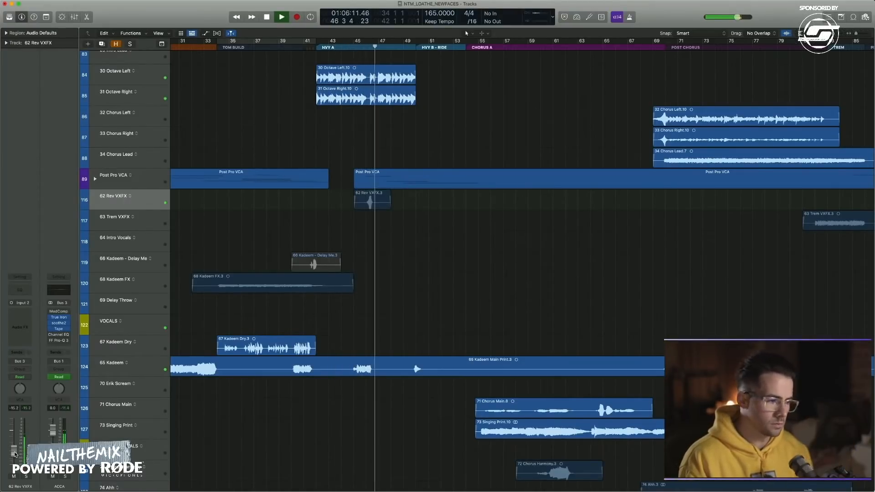
pyautogui.moveTo(14, 453); pyautogui.dragTo(15, 456)
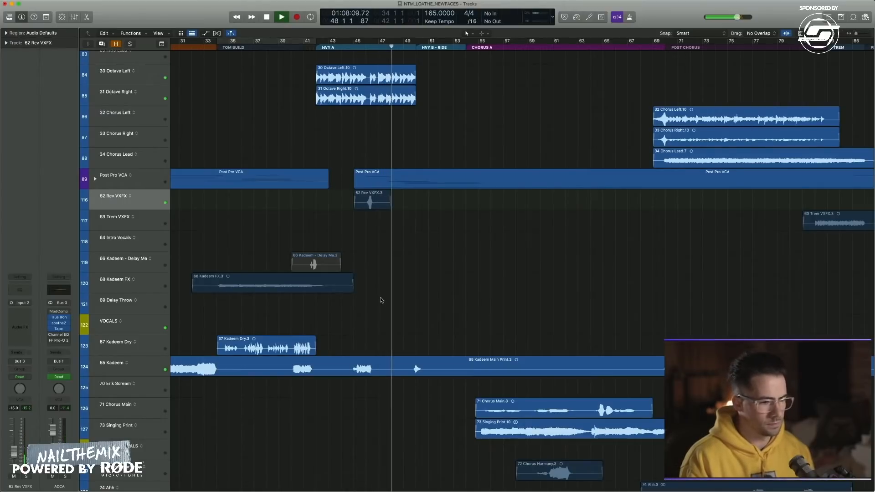
# Step: Select the main vocal track (65), stop playback and move the playhead to its region start at bar 26
pyautogui.hscroll(-5, 381, 299)
pyautogui.scroll(-6, 383, 300)
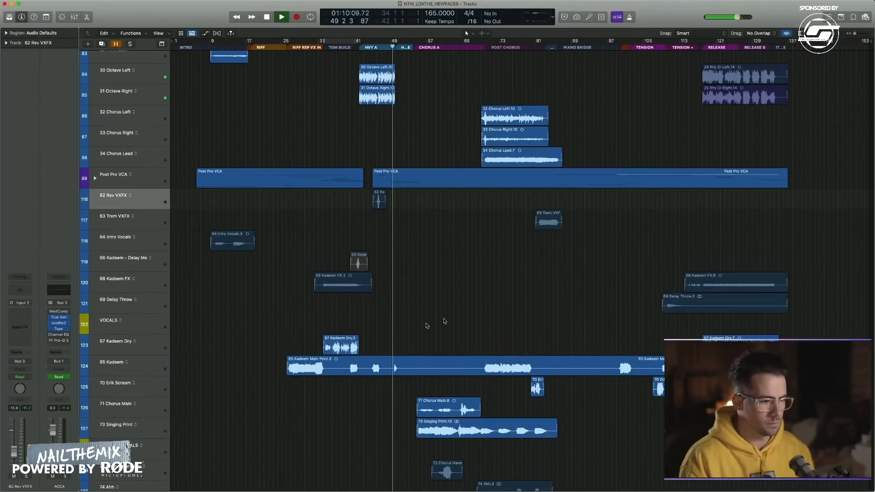
pyautogui.click(310, 366)
pyautogui.scroll(-3, 327, 346)
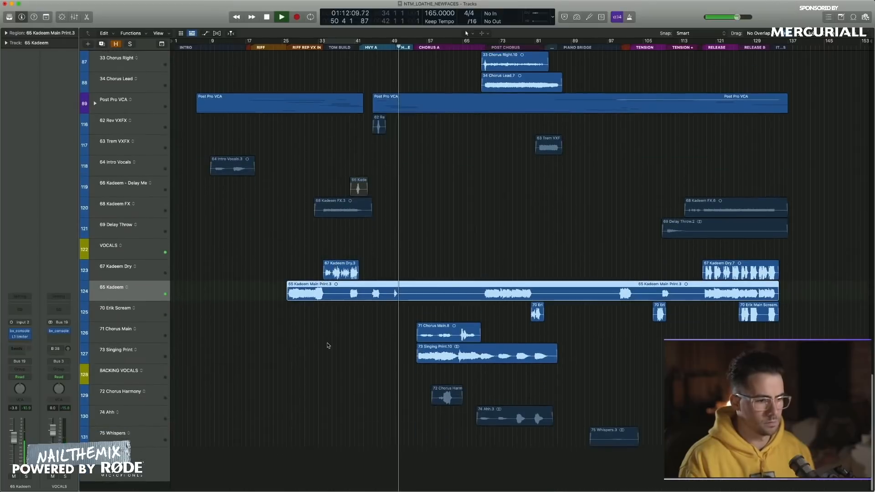
pyautogui.scroll(3, 327, 348)
pyautogui.press('space')
pyautogui.click(289, 49)
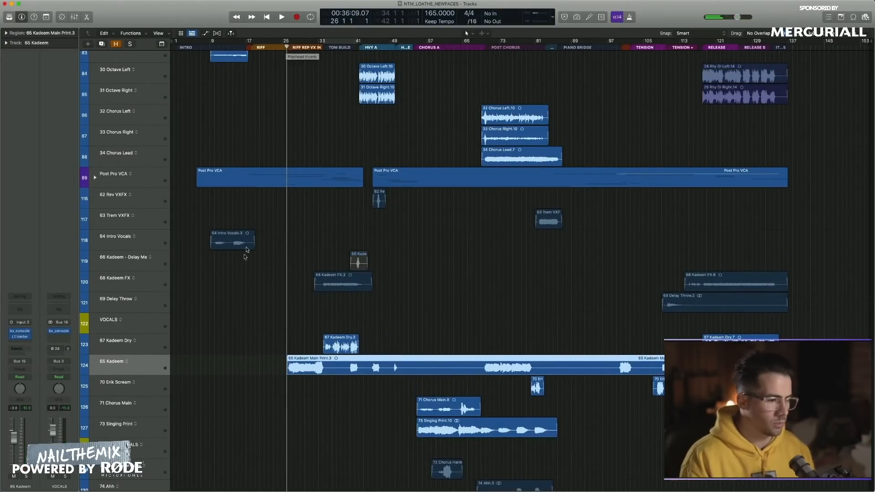
# Step: Open the bx_console SSL 4000 E on the VOCALS bus, move its window off the main vocal region and start playback
pyautogui.click(243, 328)
pyautogui.click(140, 322)
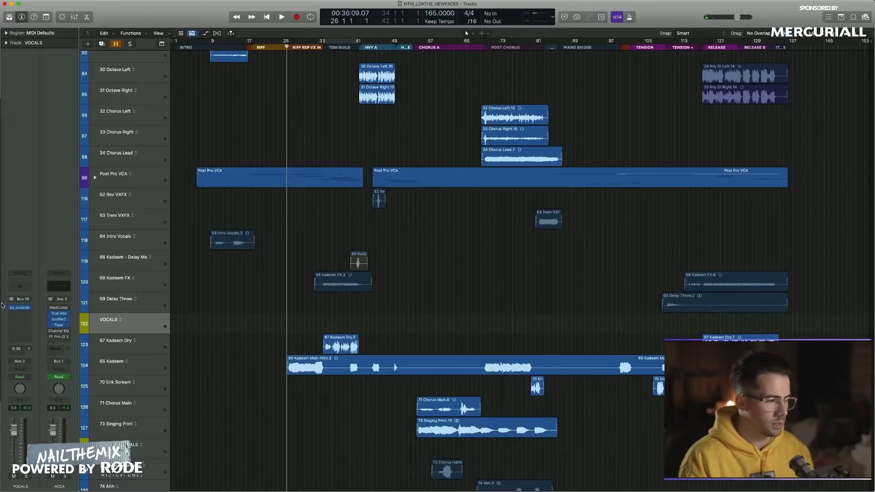
pyautogui.click(23, 308)
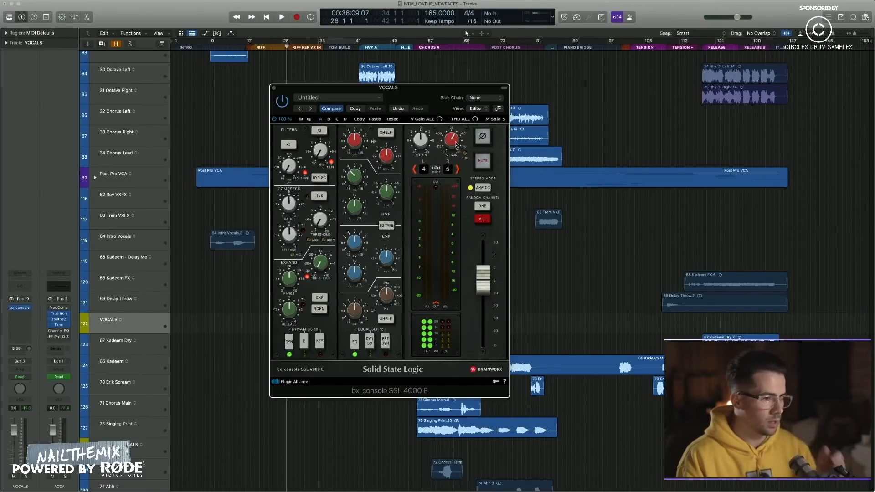
pyautogui.moveTo(438, 87); pyautogui.dragTo(601, 81)
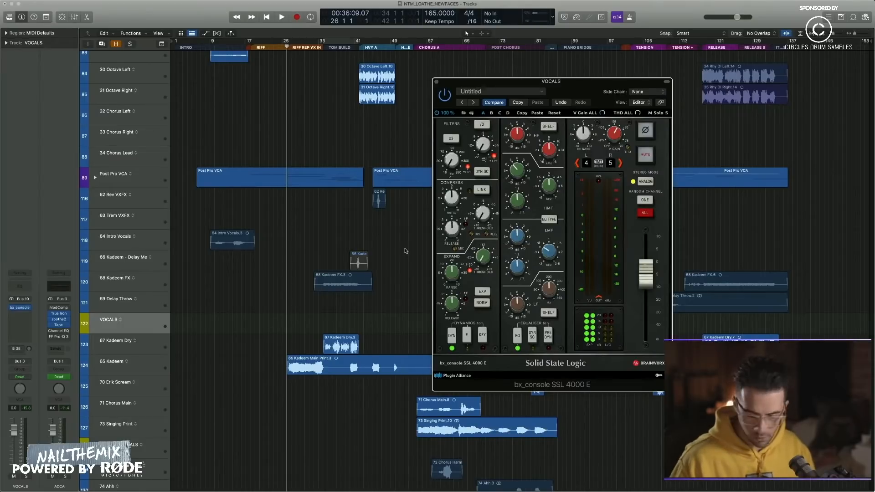
pyautogui.press('space')
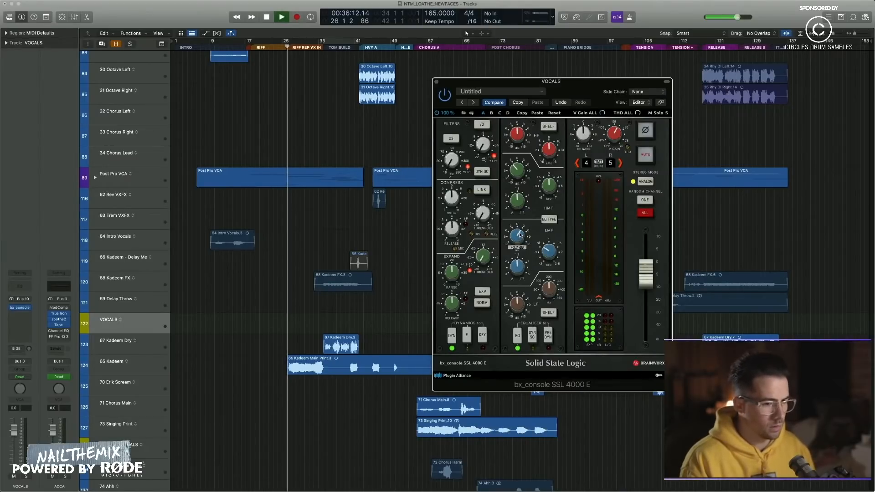
# Step: Adjust the low-mid band and switch the low-frequency band to bell in the VOCALS bus SSL equaliser during playback
pyautogui.moveTo(550, 255)
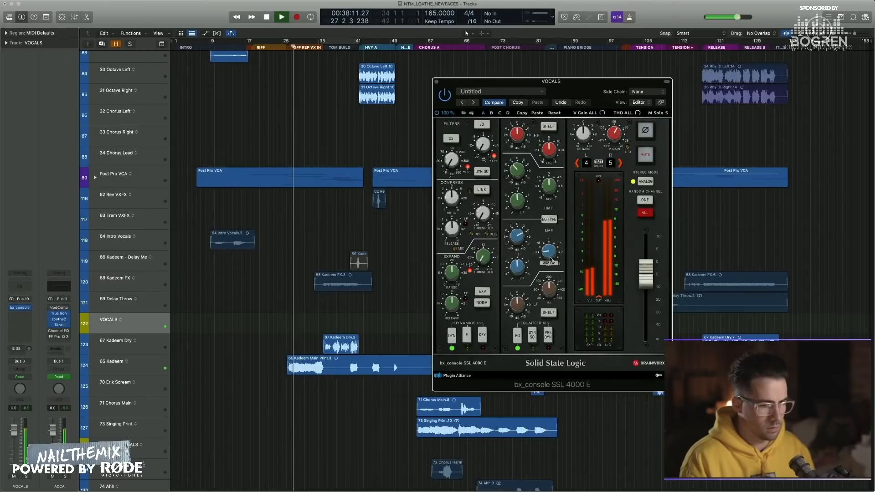
pyautogui.moveTo(517, 237); pyautogui.dragTo(518, 262)
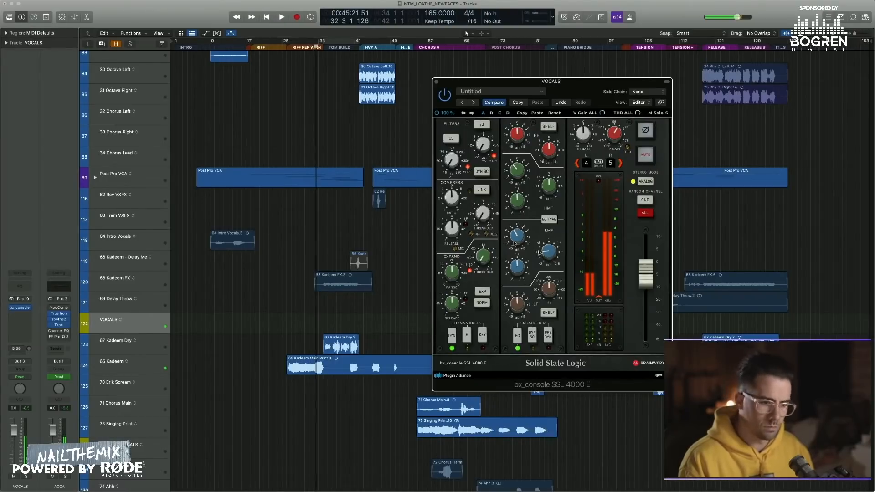
pyautogui.press('space')
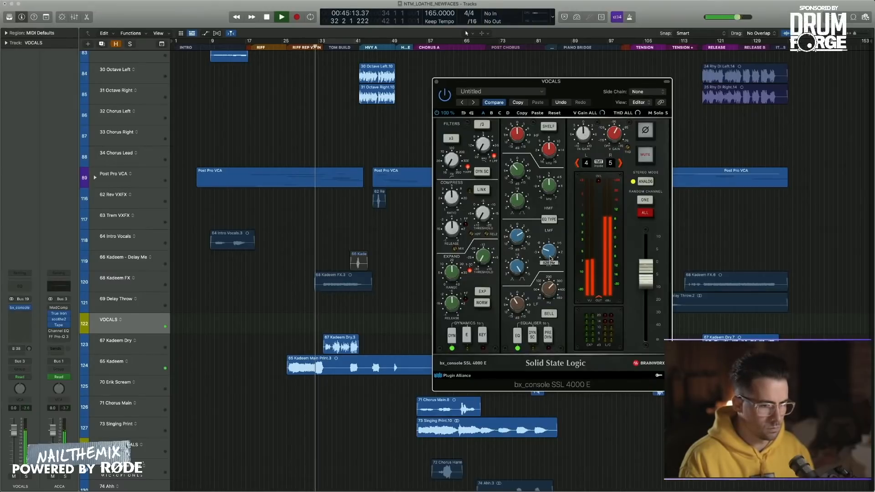
pyautogui.press('space')
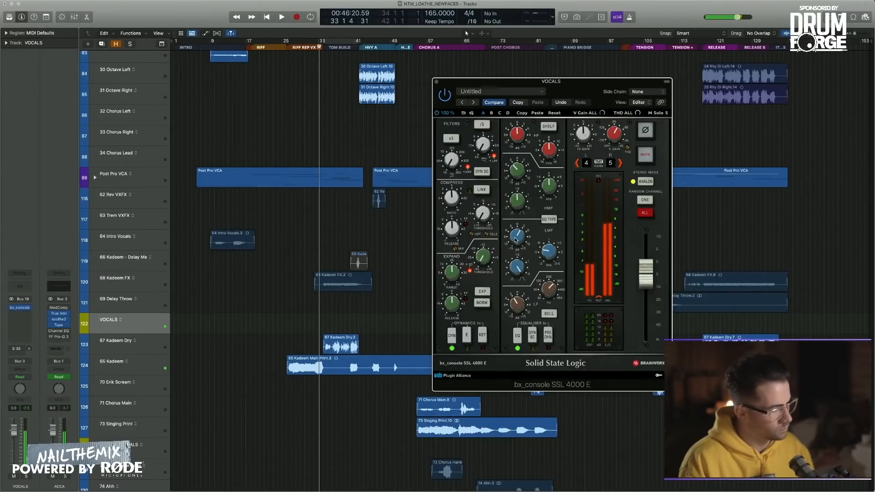
# Step: Compare the VOCALS bus with the SSL equaliser bypassed and engaged during playback, and close the plug-in window
pyautogui.press('space')
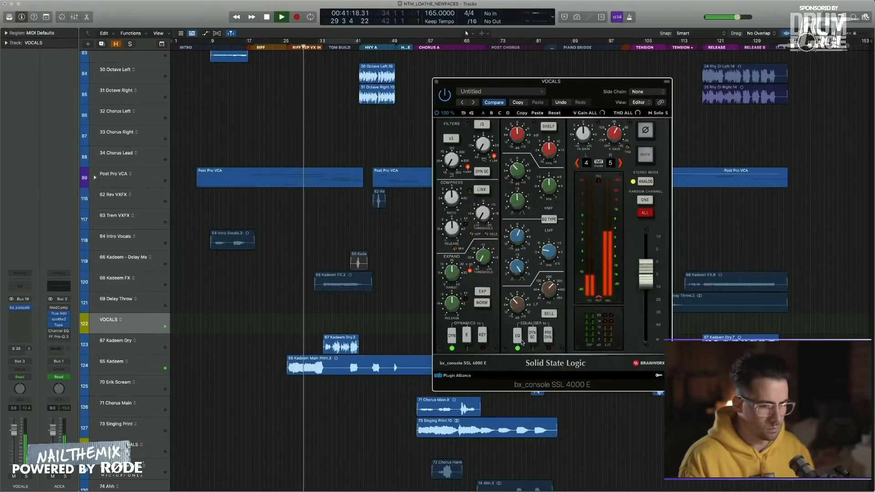
pyautogui.click(519, 338)
pyautogui.click(521, 340)
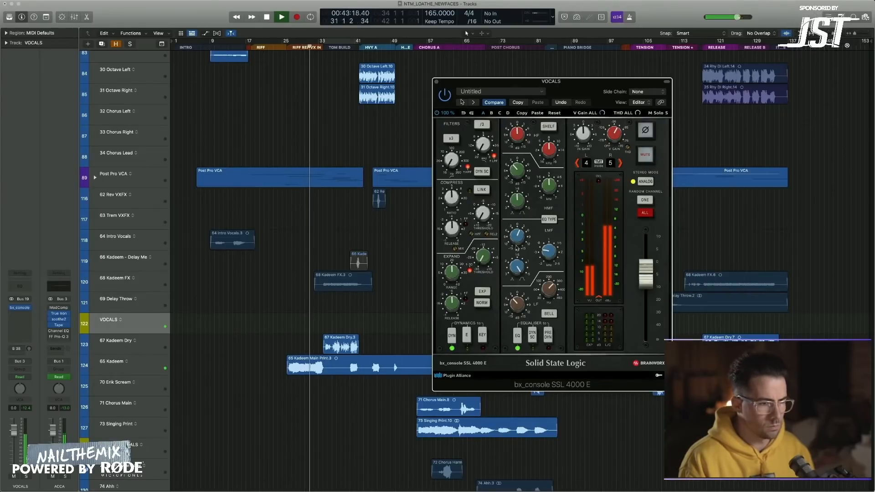
pyautogui.click(438, 83)
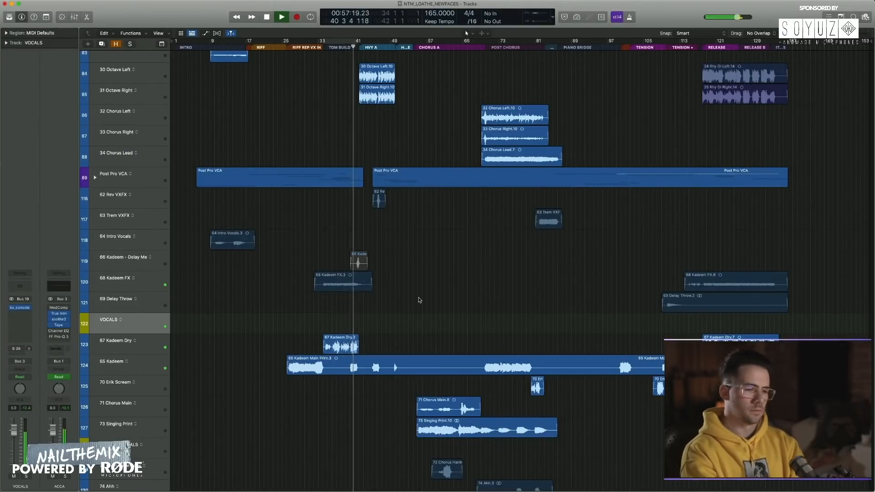
# Step: Automate the main vocal track's (65) volume down to -7.1 dB for the phrase just before the HVY A section
pyautogui.press('space')
pyautogui.press('a')
pyautogui.press('super+Right')
pyautogui.press('super+Right')
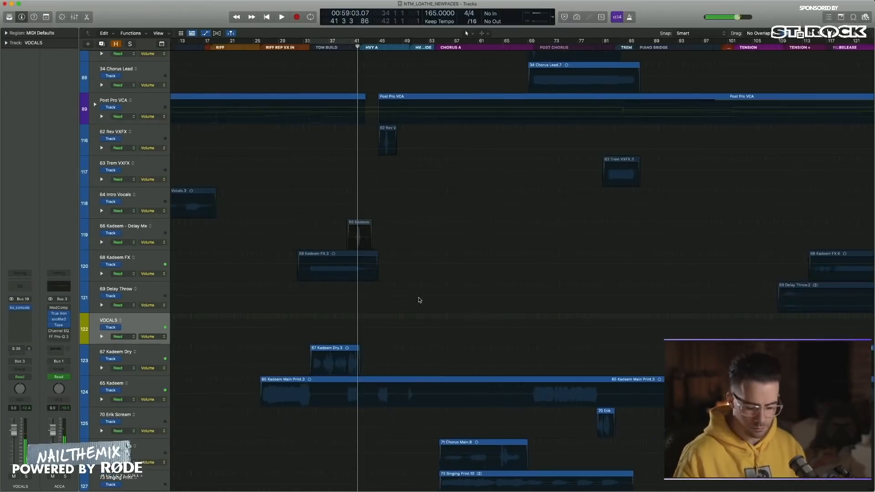
pyautogui.press('super+Right')
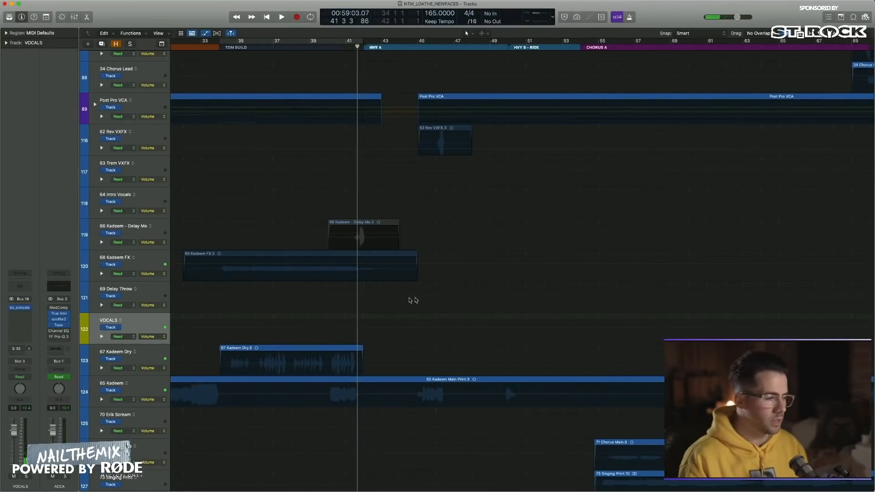
pyautogui.click(155, 388)
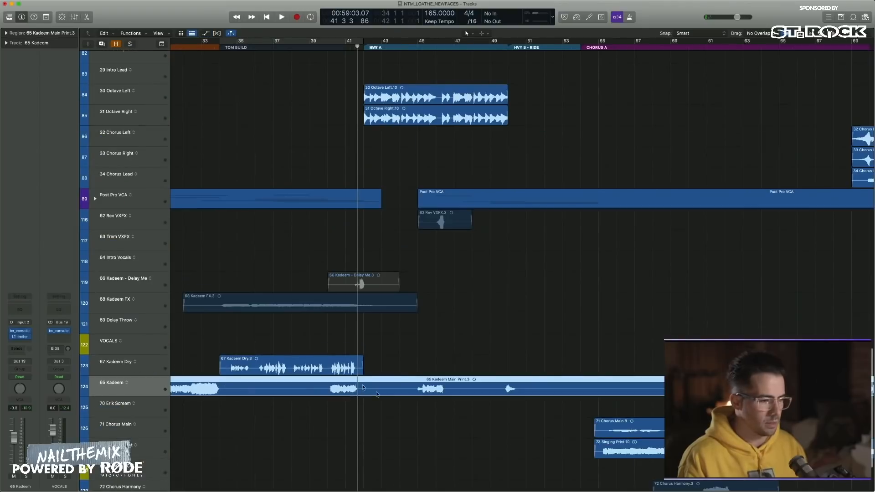
pyautogui.moveTo(324, 390); pyautogui.dragTo(349, 398)
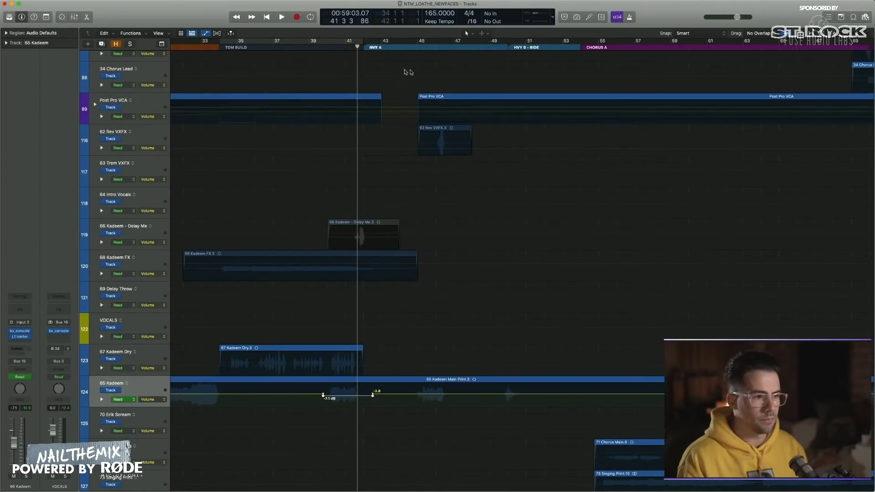
# Step: Replay the mix from bar 39 through the HVY A section to check the main vocal volume automation
pyautogui.click(364, 47)
pyautogui.press(',')
pyautogui.press(',')
pyautogui.press(',')
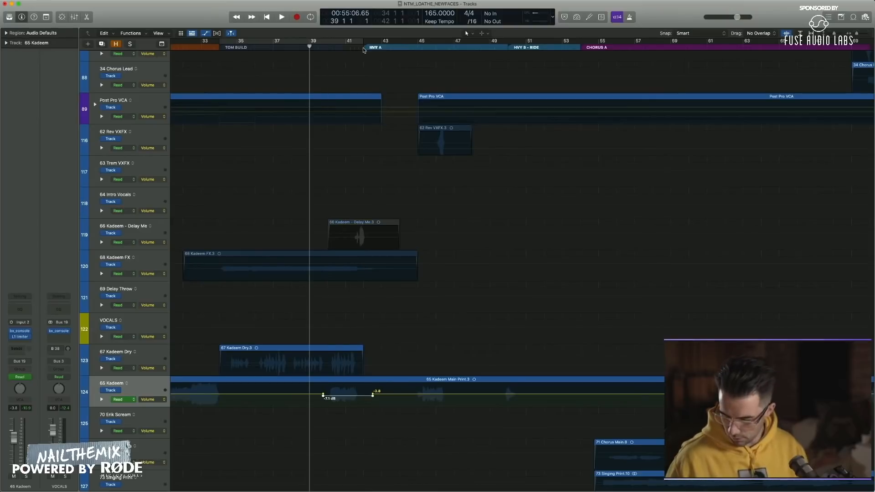
pyautogui.press('space')
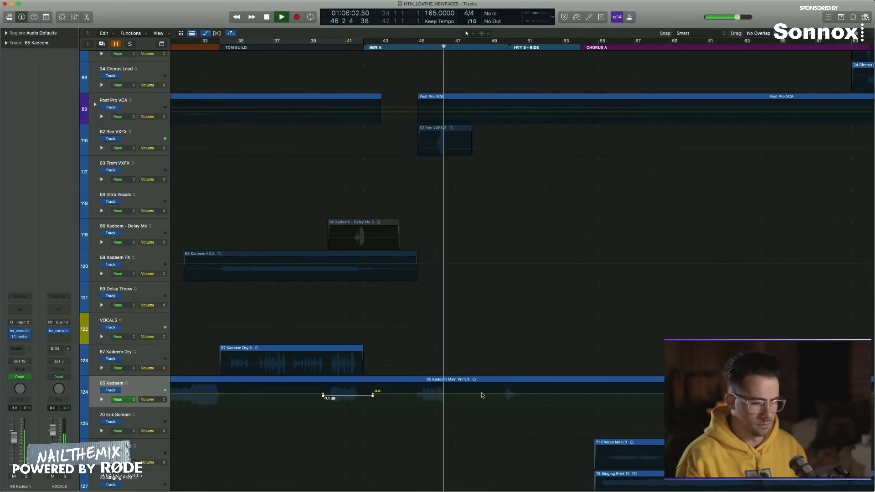
pyautogui.press('space')
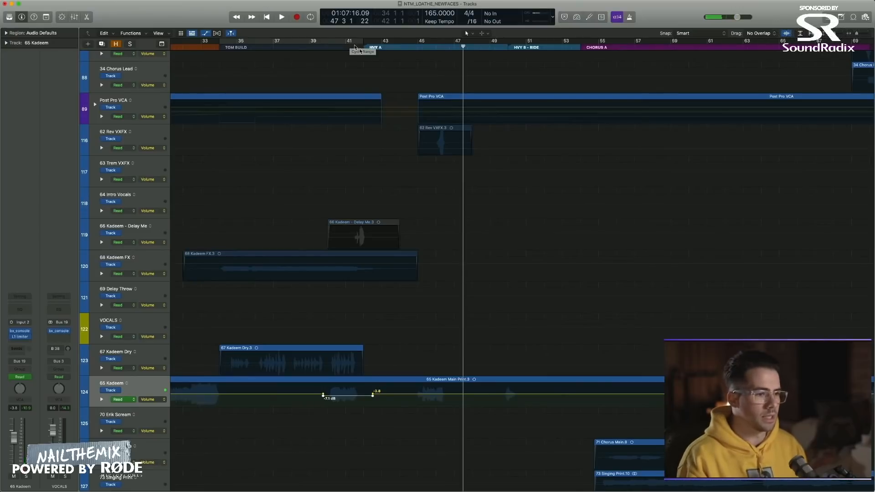
# Step: Unmute and solo the delay vocal track (66), hide automation and play it from bar 41
pyautogui.click(351, 45)
pyautogui.click(147, 234)
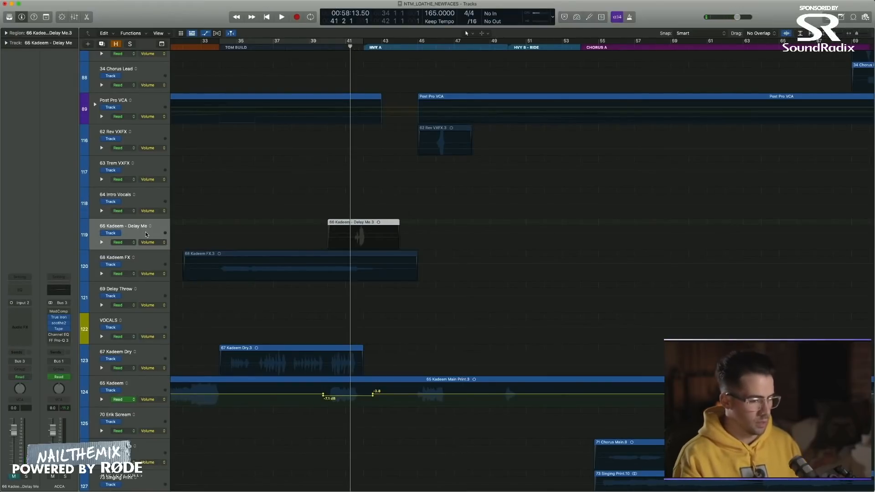
pyautogui.click(26, 477)
pyautogui.press('a')
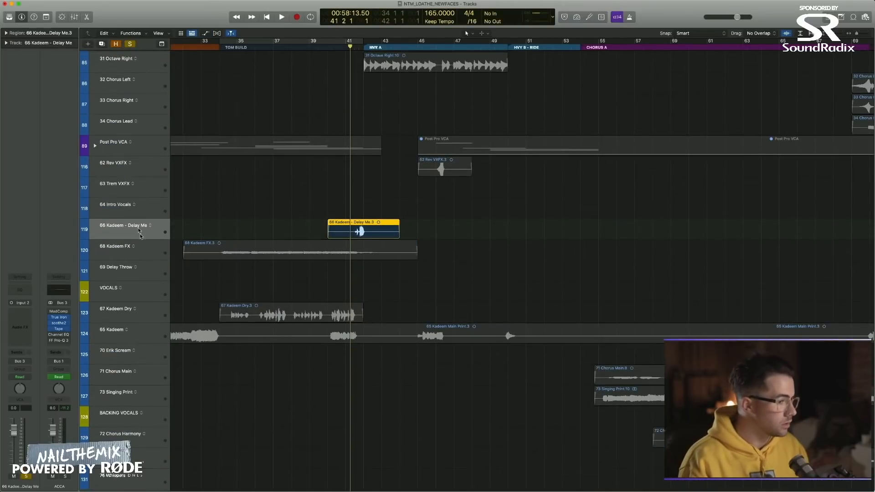
pyautogui.press('space')
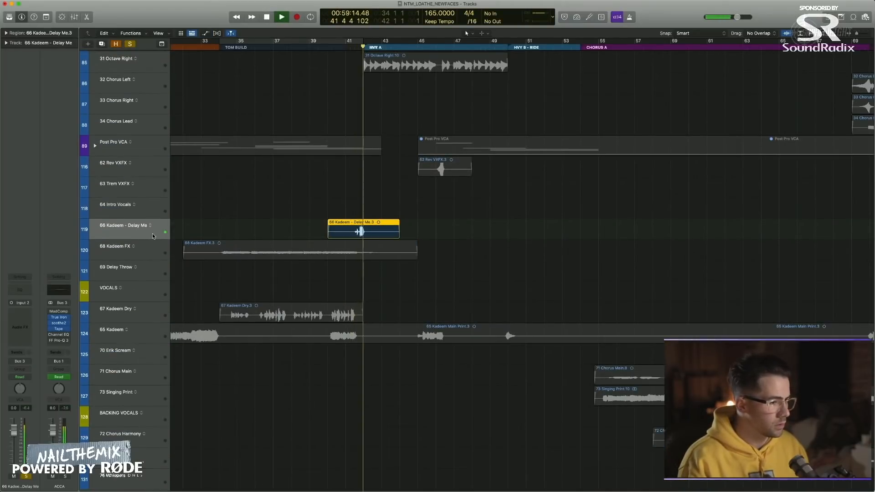
# Step: Stop playback and insert a mono Pedalboard plug-in on the soloed delay vocal track (66)
pyautogui.click(29, 312)
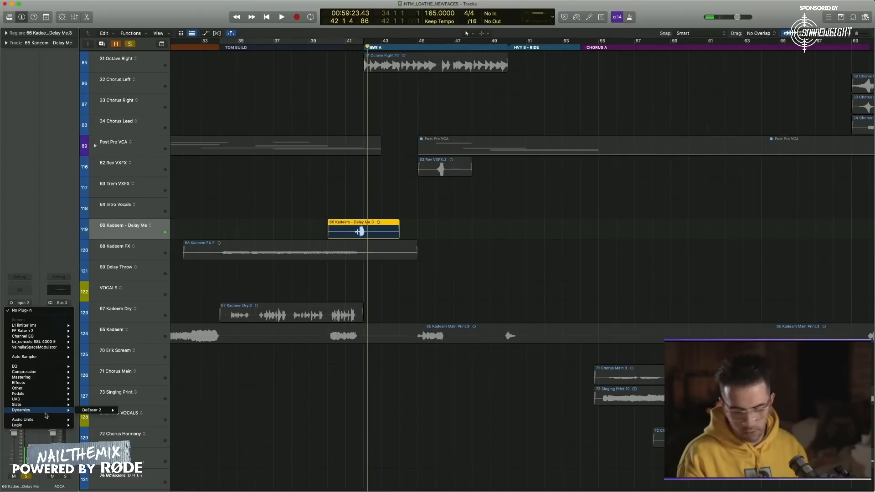
pyautogui.moveTo(46, 425)
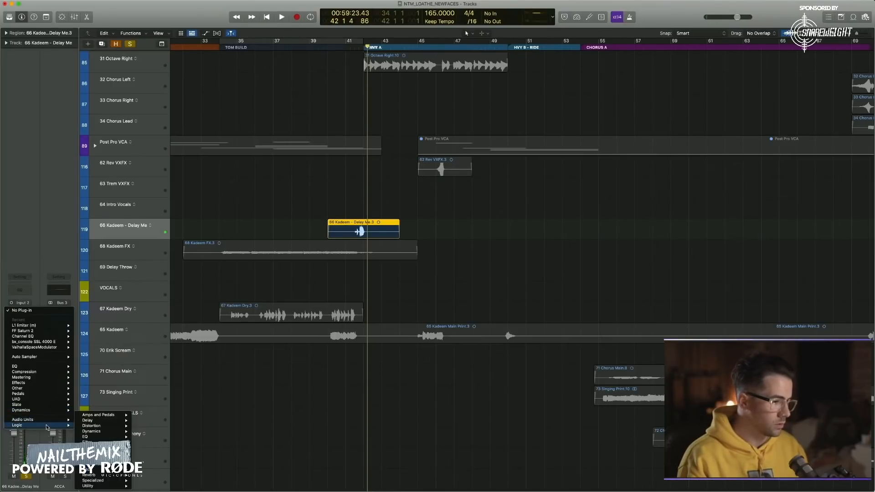
pyautogui.moveTo(106, 416)
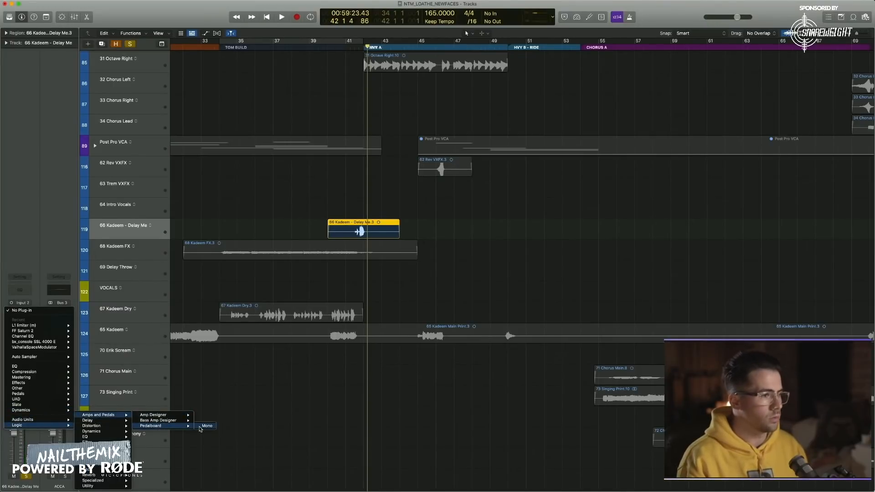
pyautogui.click(201, 427)
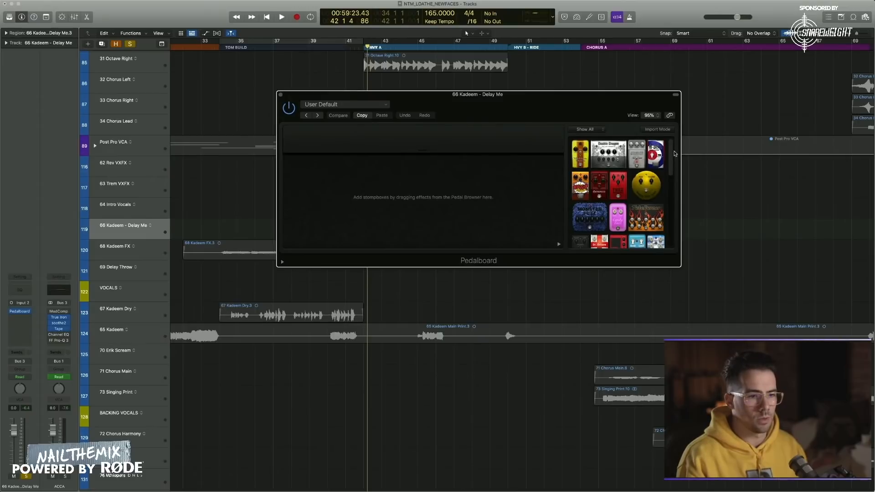
# Step: Add the Tru-Tape Delay pedal to the delay vocal track's (66) Pedalboard, with tempo sync on and the mix at 100%
pyautogui.scroll(-5, 618, 182)
pyautogui.moveTo(632, 203); pyautogui.dragTo(407, 214)
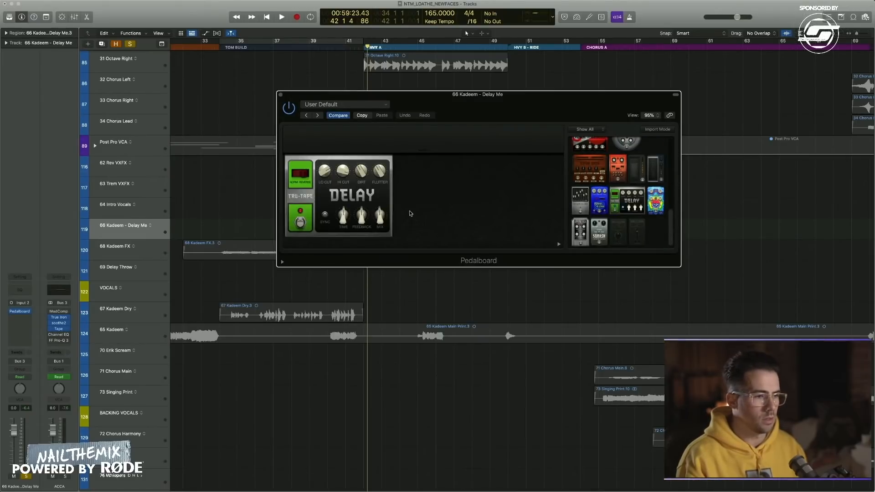
pyautogui.moveTo(496, 106); pyautogui.dragTo(627, 106)
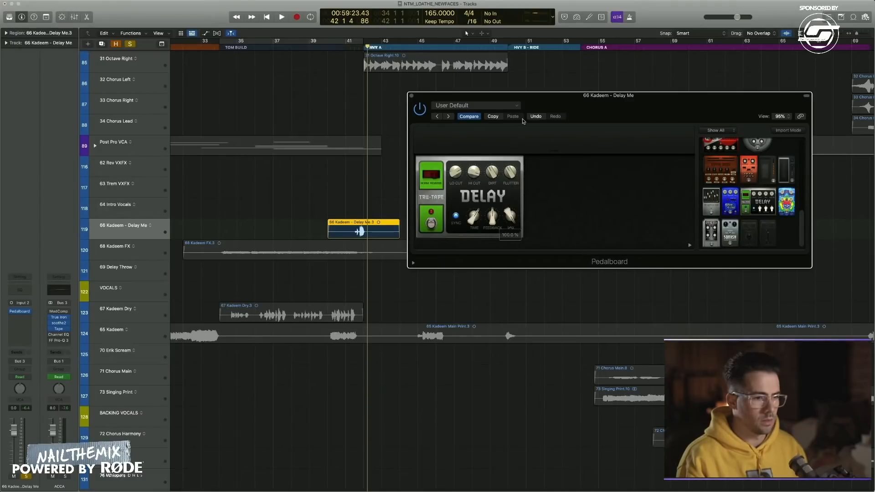
# Step: Play the soloed delay vocal track (66) from bar 40 while lowering the Tru-Tape Delay's mix and checking its feedback
pyautogui.click(331, 48)
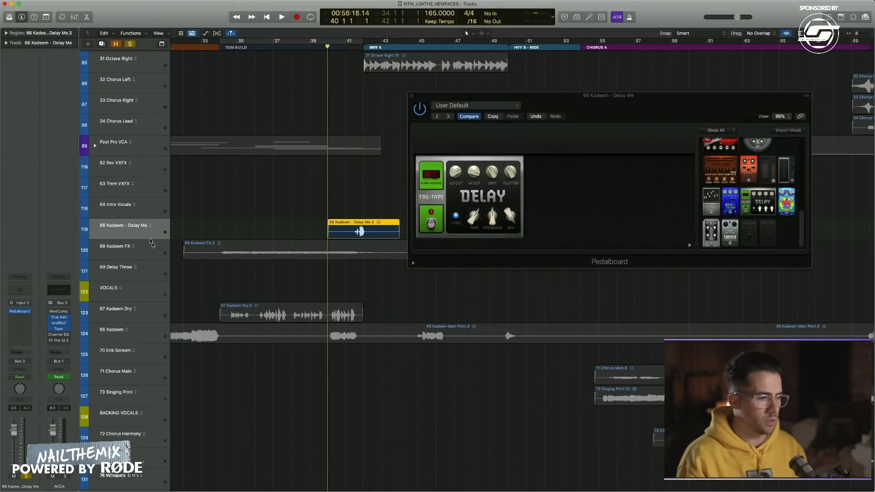
pyautogui.press('space')
pyautogui.moveTo(510, 219); pyautogui.dragTo(511, 234)
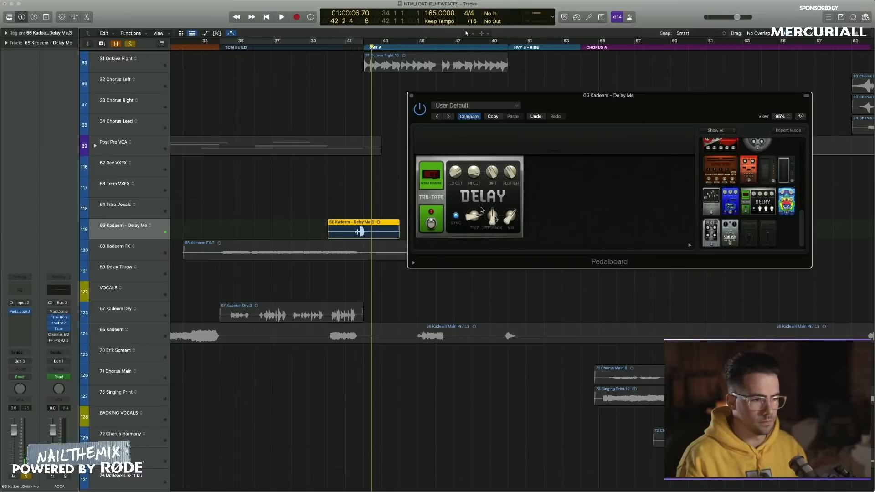
pyautogui.press('space')
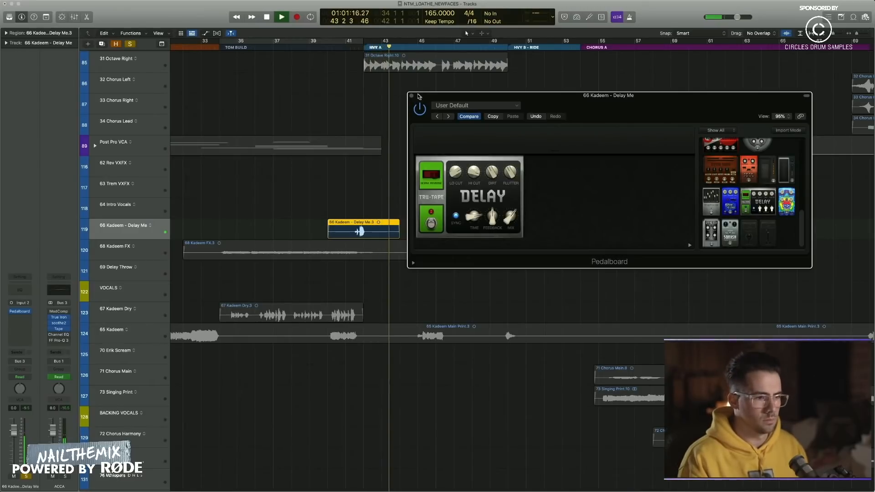
pyautogui.moveTo(493, 218)
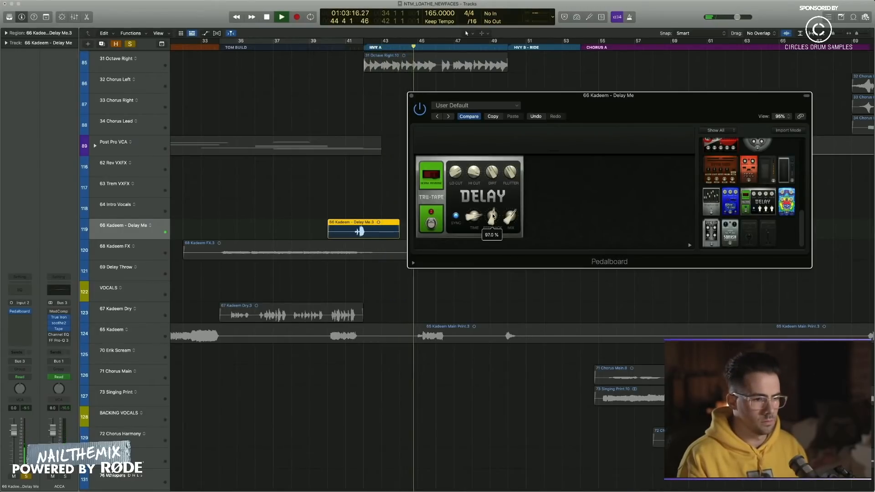
# Step: Solo the ACCA bus instead of the delay vocal track (66) and replay from bar 40 to check the Tru-Tape Delay's mix
pyautogui.click(27, 477)
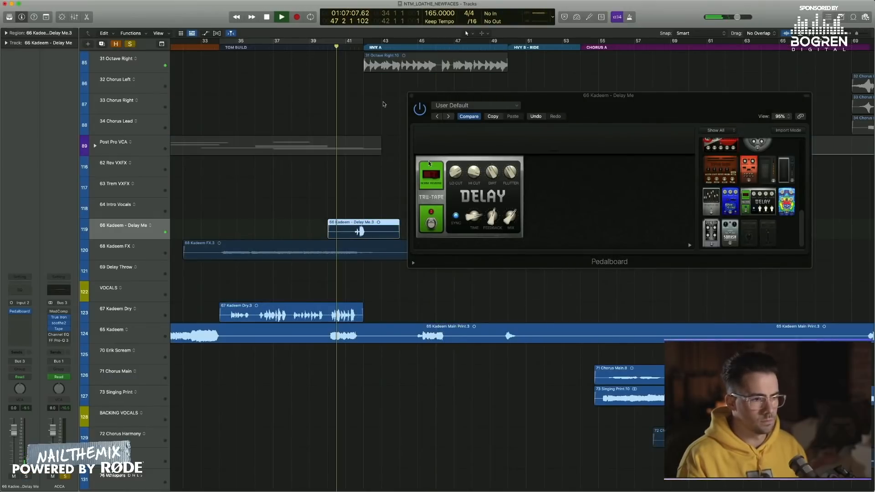
pyautogui.click(412, 96)
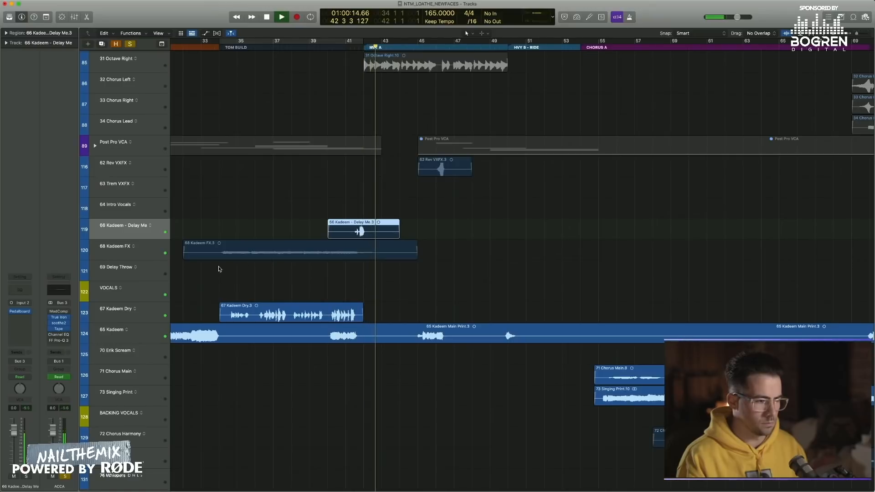
pyautogui.click(12, 312)
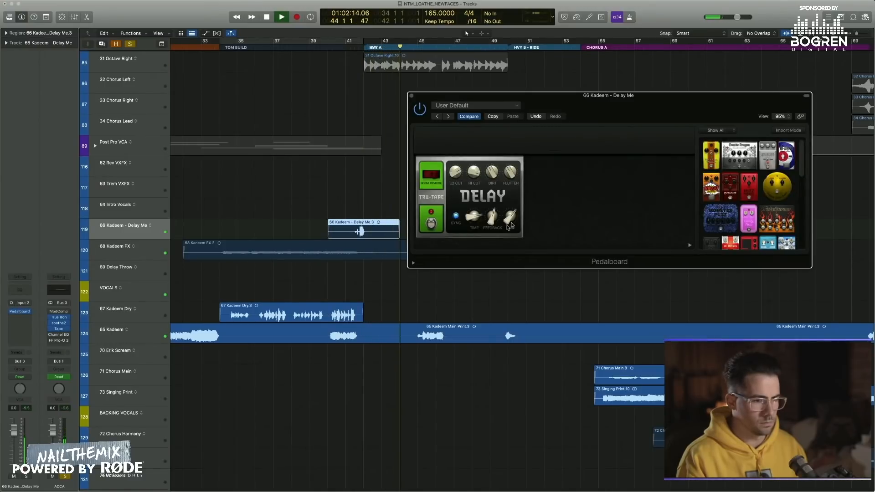
pyautogui.click(412, 96)
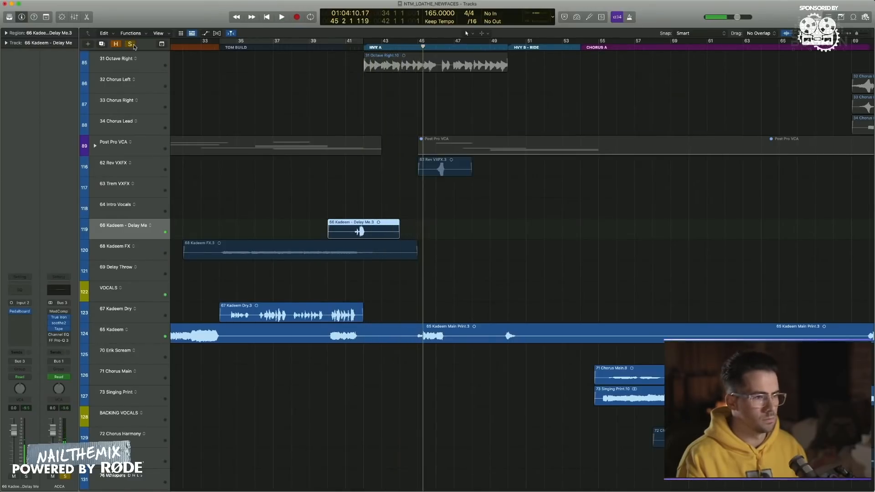
# Step: Clear the solo, replay the full mix leading into HVY A and lower the delay vocal track's (66) volume to -5.3 dB
pyautogui.press('space')
pyautogui.click(319, 47)
pyautogui.press('space')
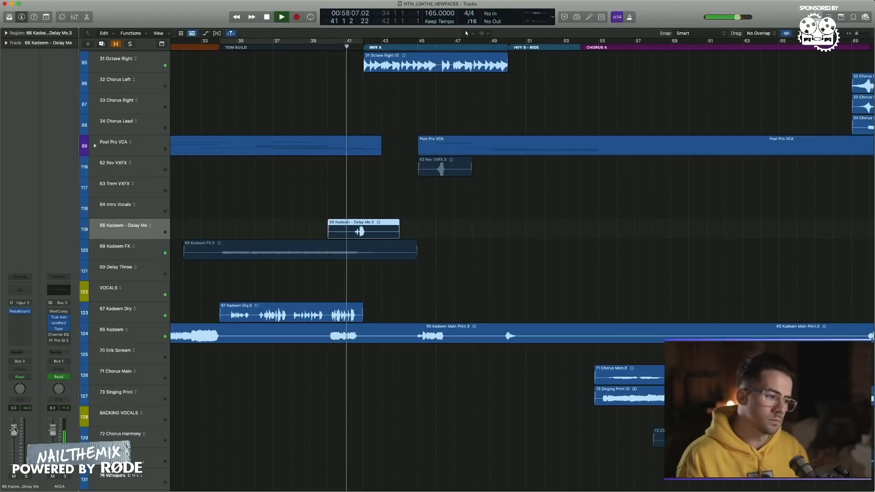
pyautogui.moveTo(14, 430); pyautogui.dragTo(15, 445)
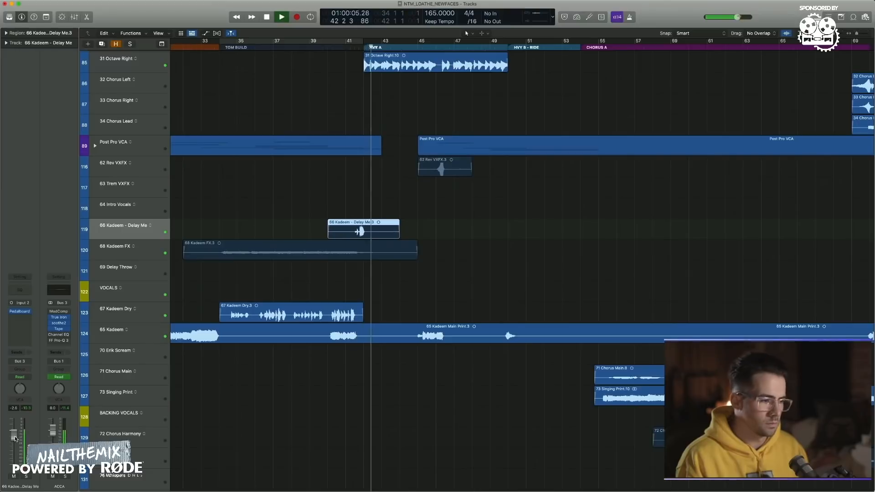
# Step: Insert a Channel EQ on the delay vocal track (66) cutting 4.7 dB at 260 Hz, and lower its volume to -7.6 dB
pyautogui.click(20, 290)
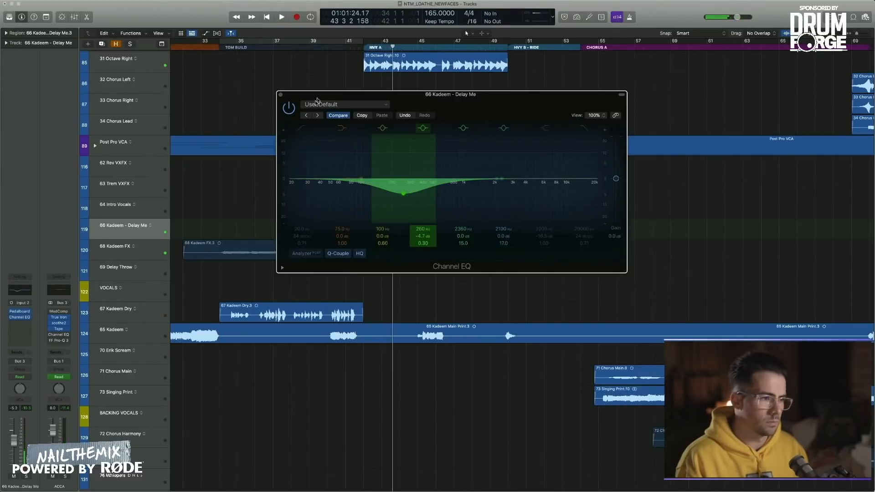
pyautogui.press('space')
pyautogui.click(281, 95)
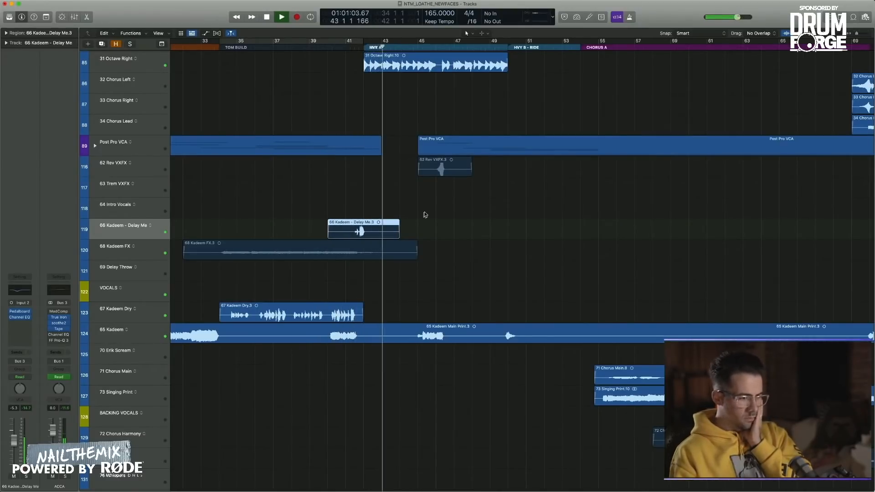
pyautogui.moveTo(25, 439); pyautogui.dragTo(19, 450)
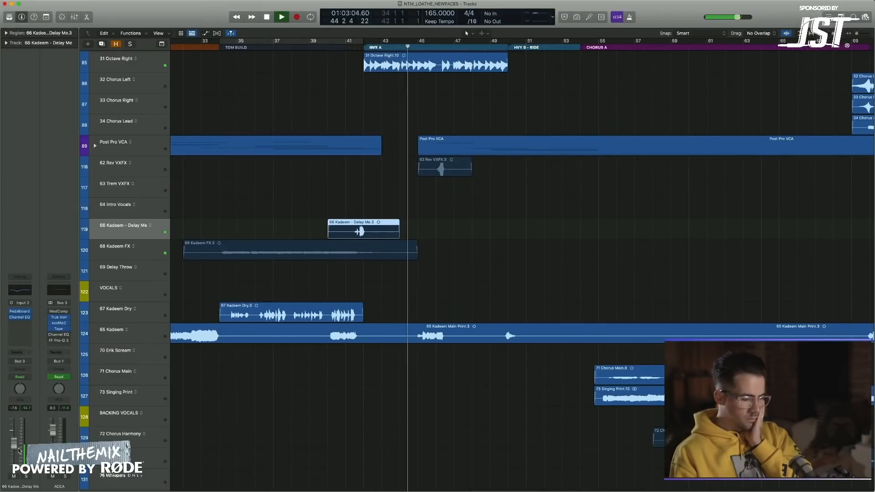
pyautogui.press('space')
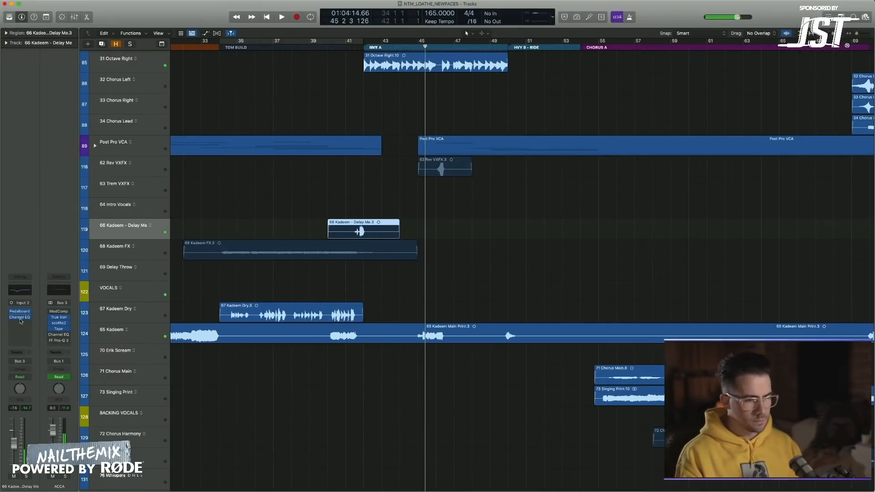
# Step: Replay into HVY A with the delay vocal track's (66) plug-ins open and set the Tru-Tape Delay's mix to 62%
pyautogui.press('space')
pyautogui.click(20, 317)
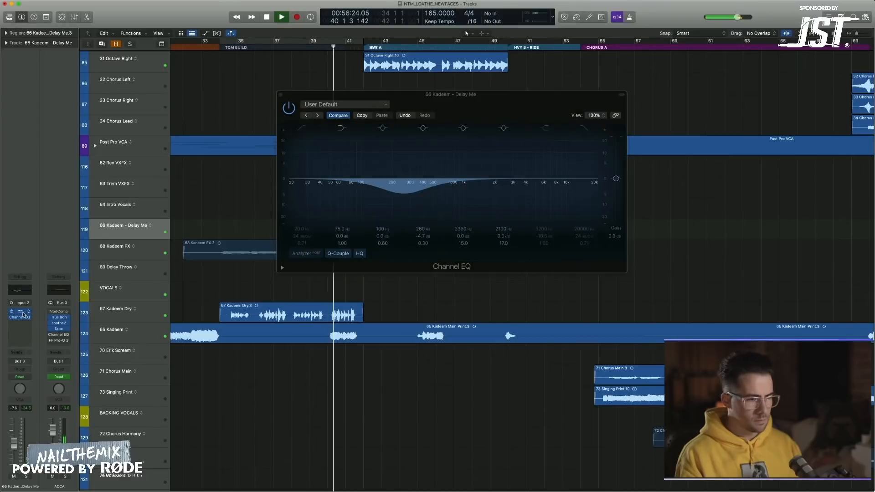
pyautogui.click(20, 312)
pyautogui.moveTo(510, 226)
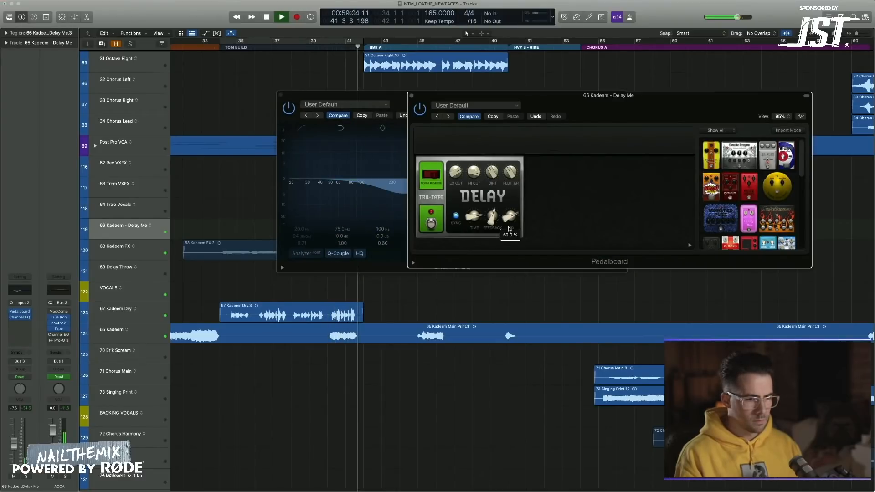
# Step: Move the delay vocal track's (66) Channel EQ dip to about 320 Hz at -6.0 dB and close its plug-in windows
pyautogui.click(391, 201)
pyautogui.moveTo(391, 201); pyautogui.dragTo(418, 208)
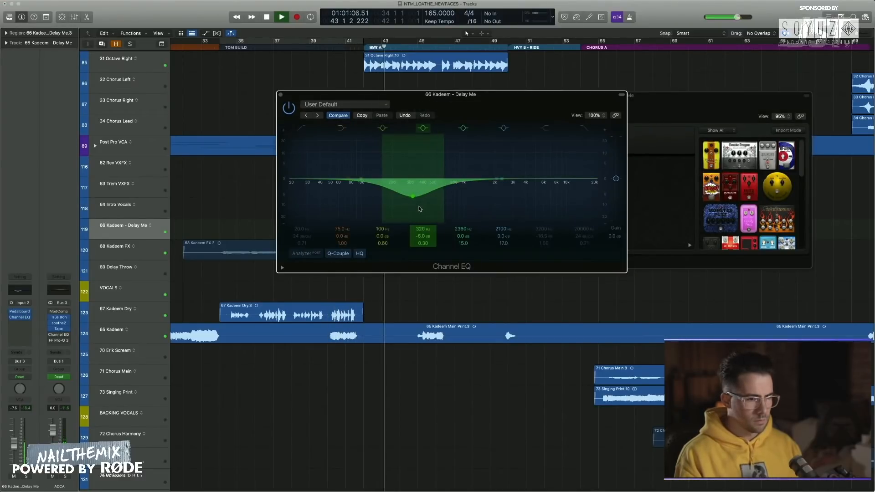
pyautogui.press('super+w')
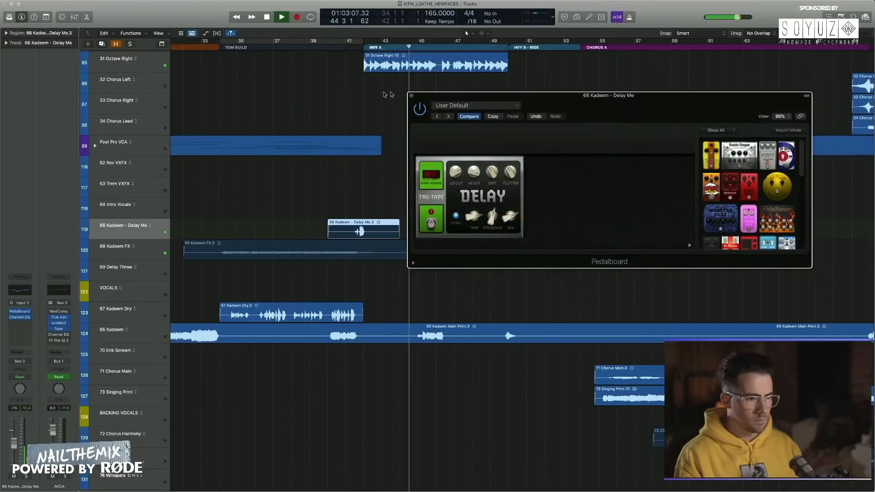
pyautogui.click(413, 96)
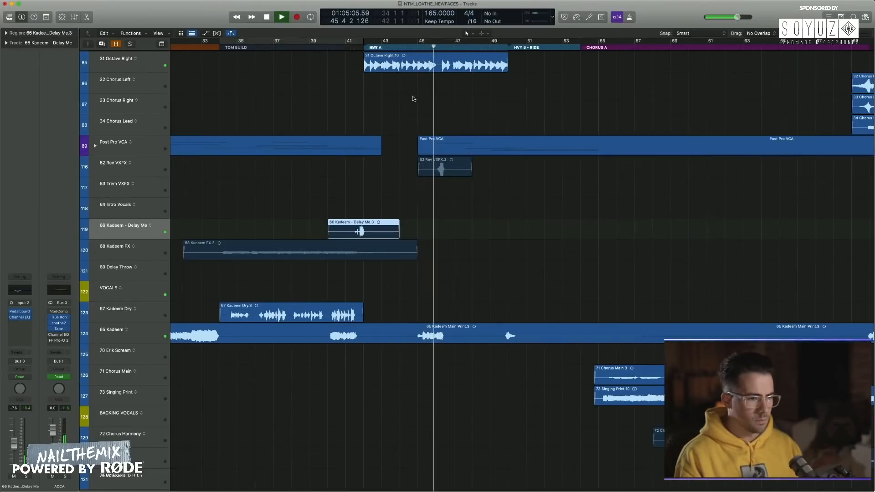
pyautogui.click(412, 98)
# Step: Listen on through the HVY B - RIDE section to the start of CHORUS A, looking over the upcoming vocal regions
pyautogui.hscroll(6, 456, 287)
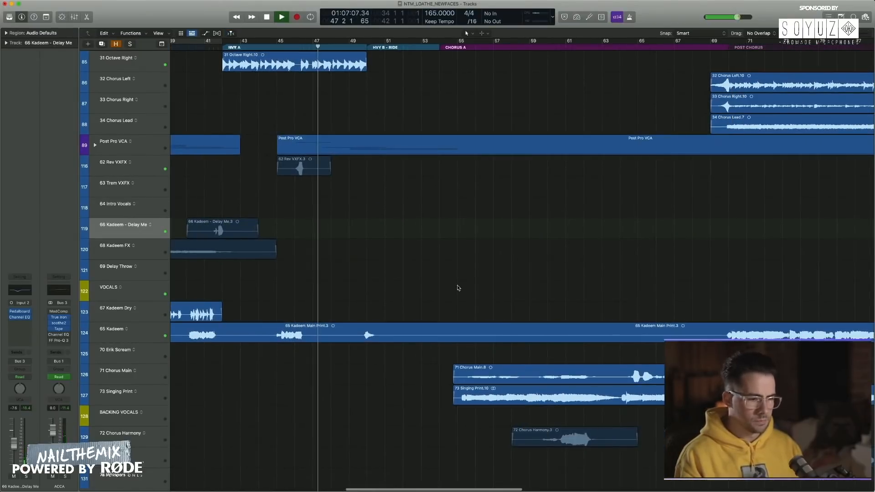
pyautogui.hscroll(5, 457, 288)
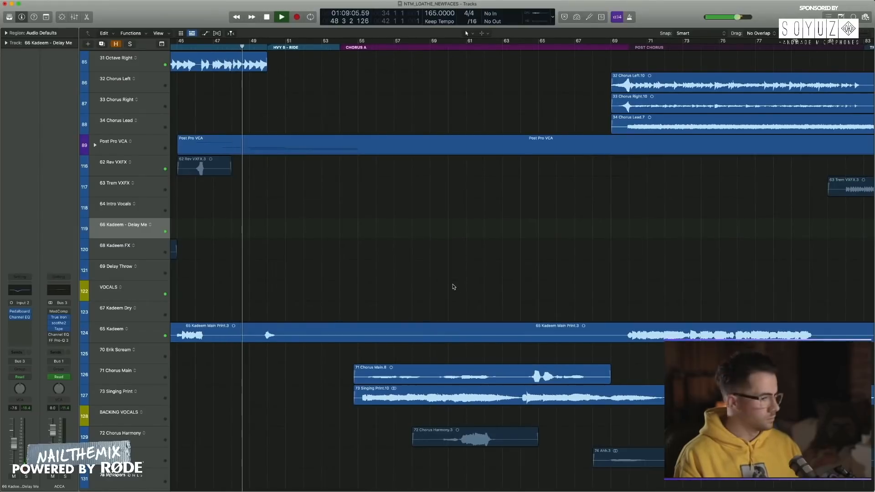
pyautogui.scroll(-2, 455, 287)
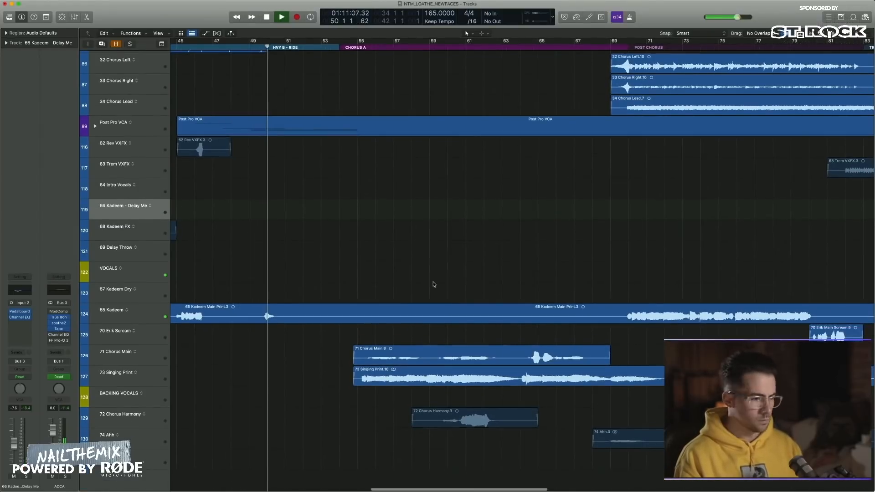
pyautogui.hscroll(-10, 431, 284)
pyautogui.press('super+Left')
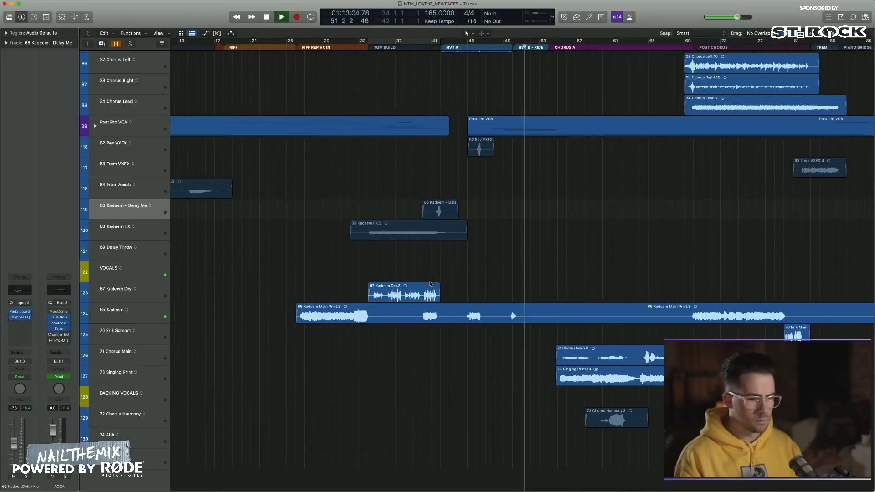
pyautogui.hscroll(10, 424, 284)
pyautogui.hscroll(3, 416, 284)
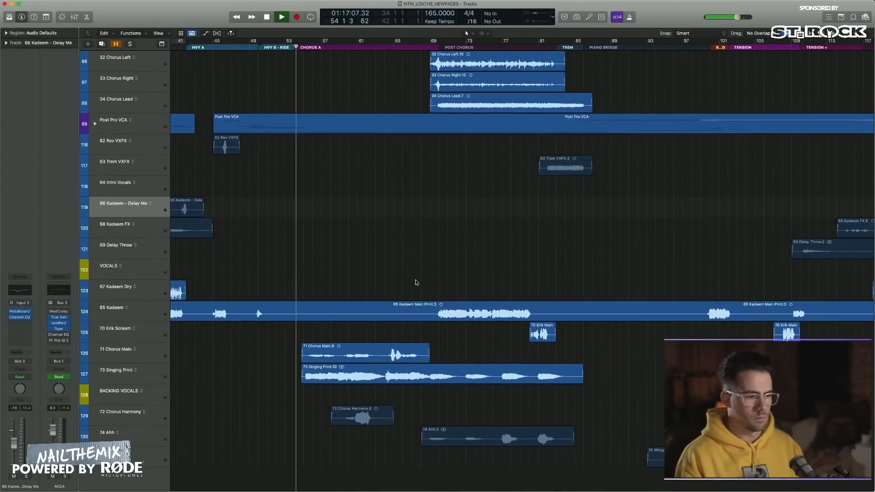
pyautogui.press('space')
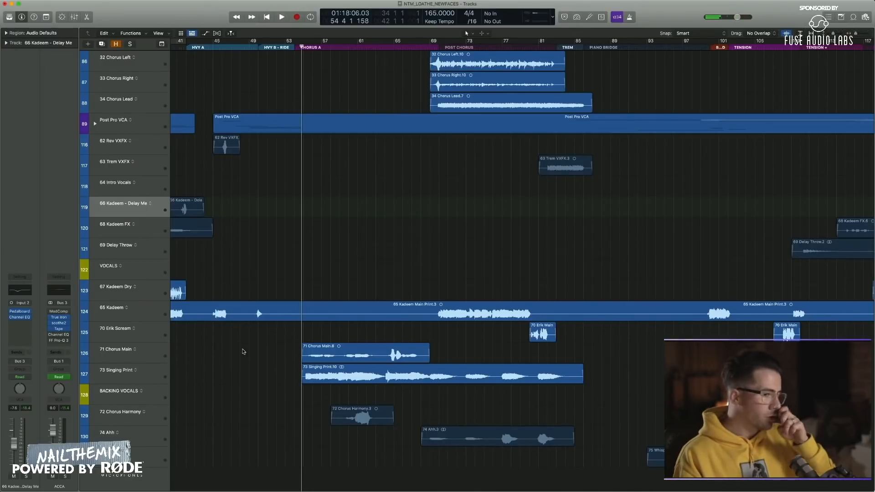
# Step: Mute Chorus Main (71), play CHORUS A and adjust the input gain of the bx_console SSL 4000 E on Singing Print (73)
pyautogui.click(147, 379)
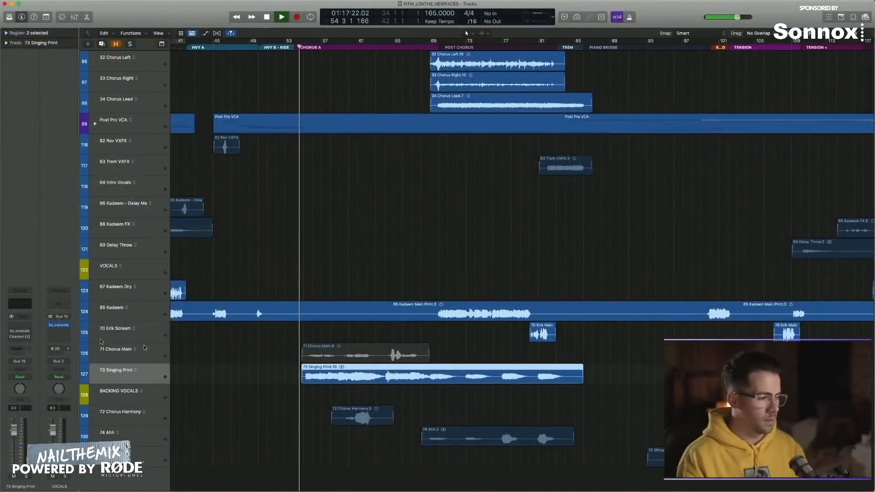
pyautogui.click(21, 332)
pyautogui.moveTo(294, 91); pyautogui.dragTo(472, 81)
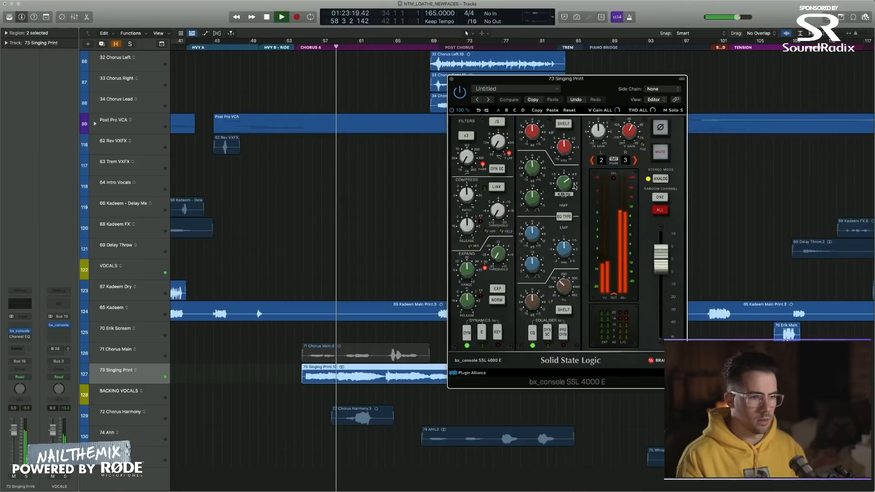
pyautogui.moveTo(599, 136); pyautogui.dragTo(600, 131)
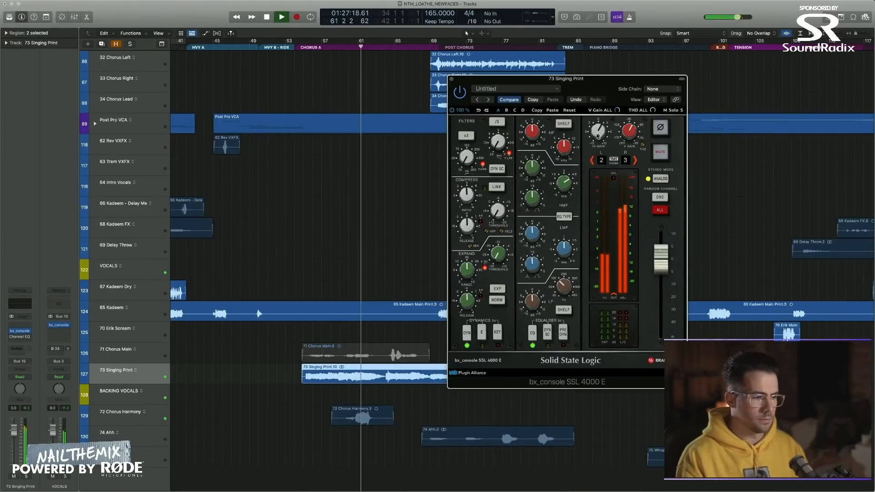
# Step: Mute the Chorus Harmony track (72) and restart playback from the beginning of CHORUS A
pyautogui.scroll(1, 204, 427)
pyautogui.scroll(1, 205, 427)
pyautogui.click(151, 421)
pyautogui.press('space')
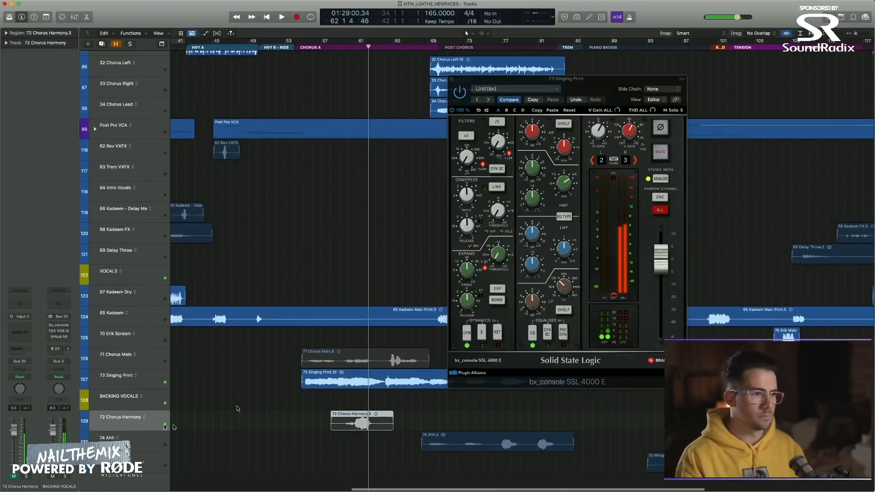
pyautogui.click(301, 46)
pyautogui.scroll(-1, 157, 383)
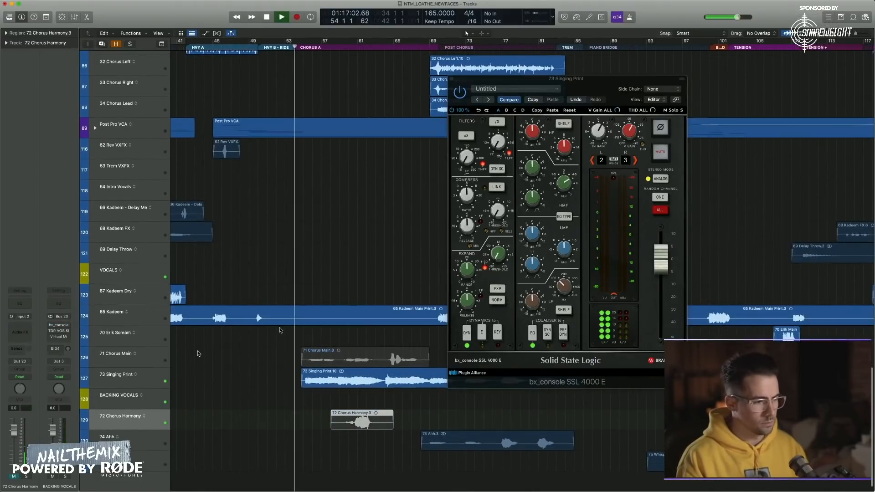
pyautogui.press('space')
# Step: Solo Singing Print (73), boost the high-frequency gain in its bx_console SSL 4000 E, and return to the full mix
pyautogui.click(157, 383)
pyautogui.press('s')
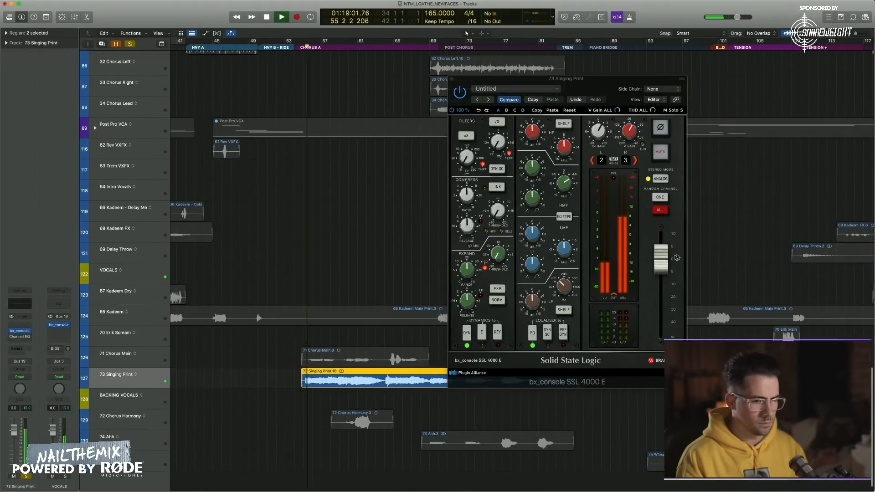
pyautogui.click(659, 263)
pyautogui.moveTo(533, 142)
pyautogui.mouseDown()
pyautogui.moveTo(534, 129)
pyautogui.moveTo(534, 137)
pyautogui.mouseUp()
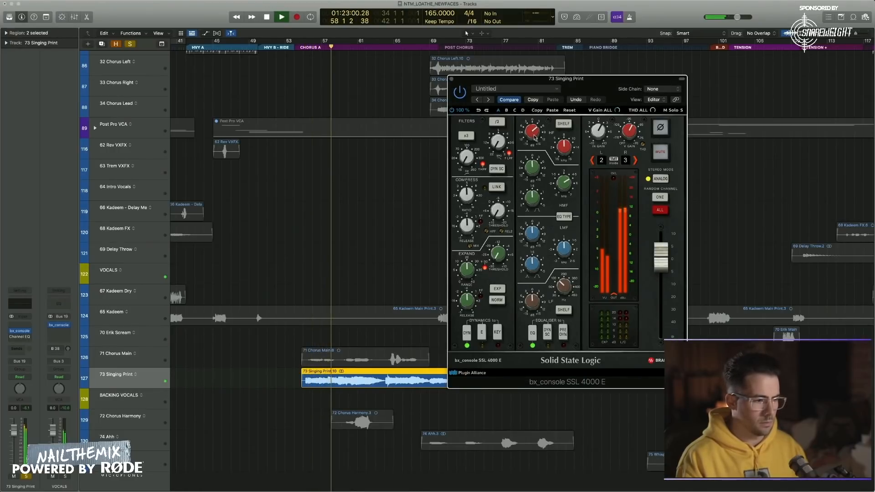
pyautogui.press('s')
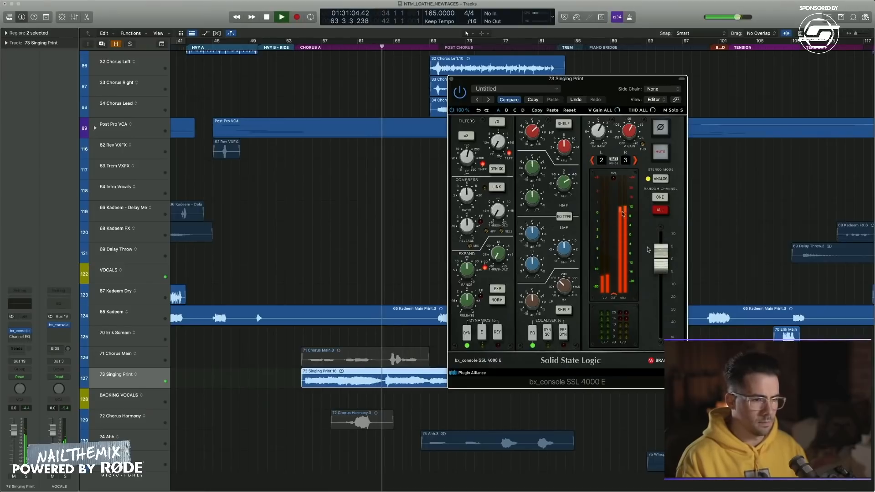
# Step: Listen on through CHORUS A, close the bx_console SSL 4000 E on Singing Print (73) and stop playback
pyautogui.moveTo(530, 130)
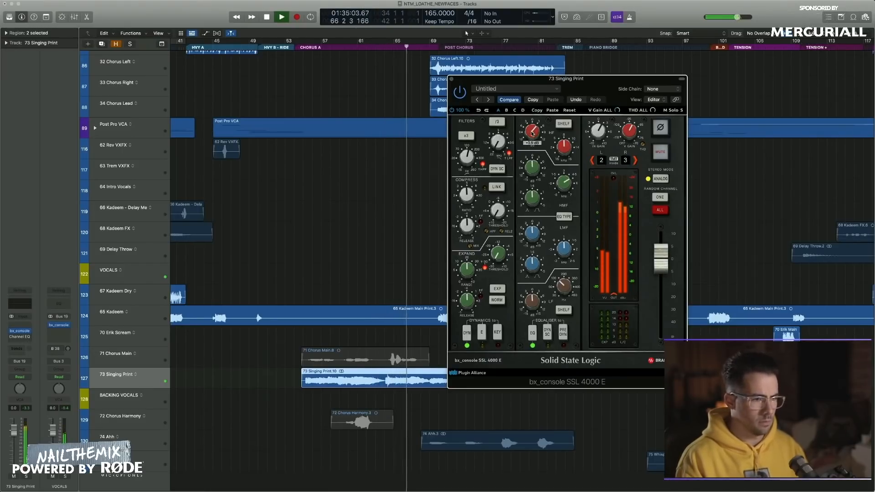
pyautogui.click(452, 79)
pyautogui.click(352, 258)
pyautogui.press('space')
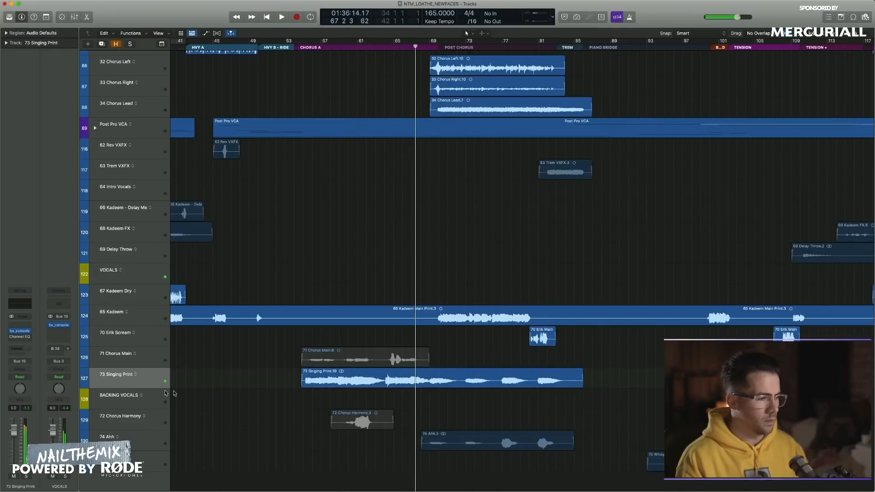
# Step: Unmute the Chorus Main track (71) and keep it selected for processing
pyautogui.click(156, 353)
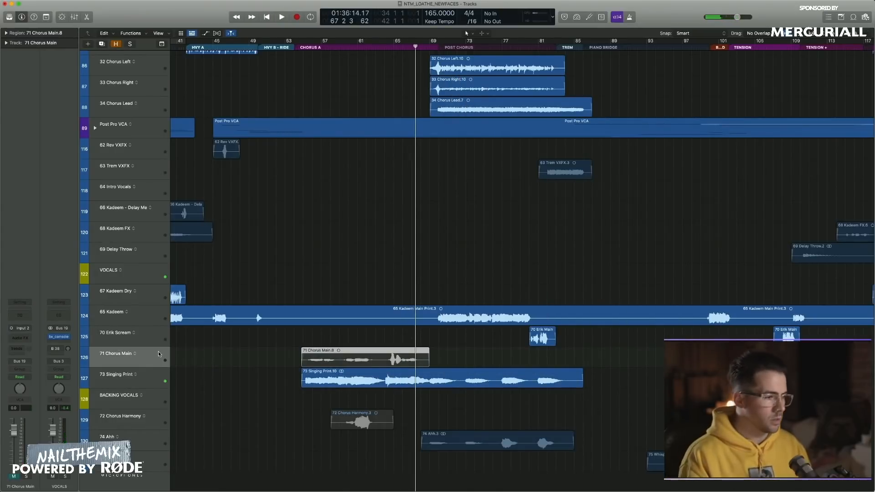
pyautogui.scroll(-1, 156, 352)
pyautogui.click(348, 251)
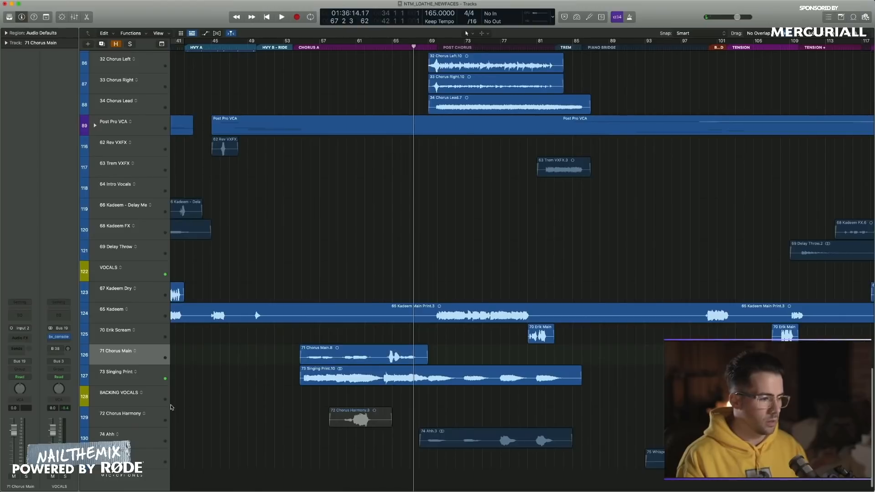
pyautogui.click(148, 358)
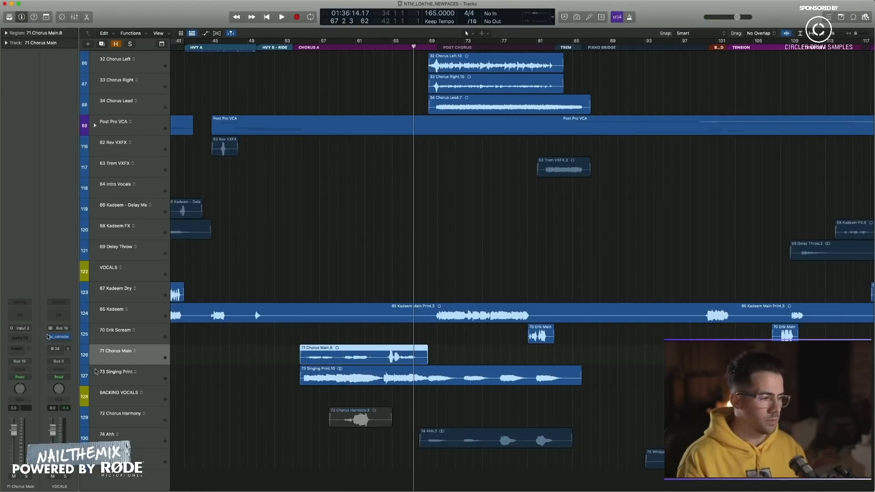
# Step: Insert a mono-to-stereo ValhallaRoom reverb on Chorus Main (71) and close its window
pyautogui.click(30, 338)
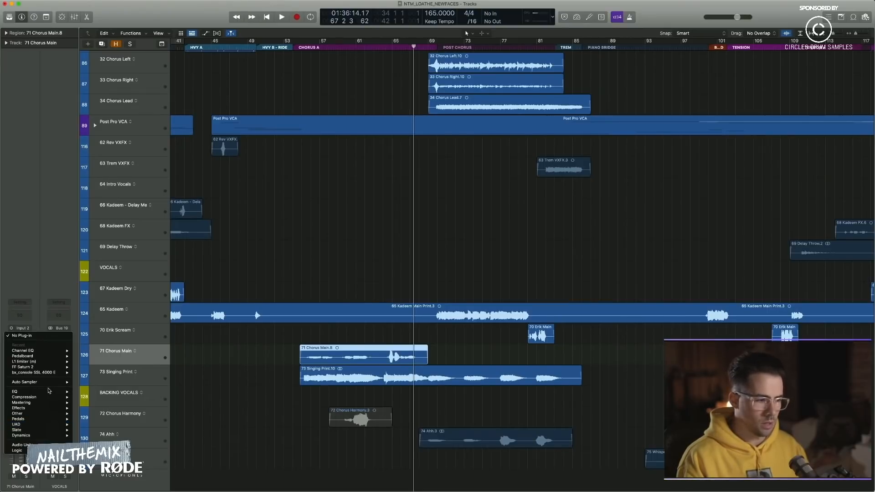
pyautogui.moveTo(18, 445)
pyautogui.moveTo(146, 476)
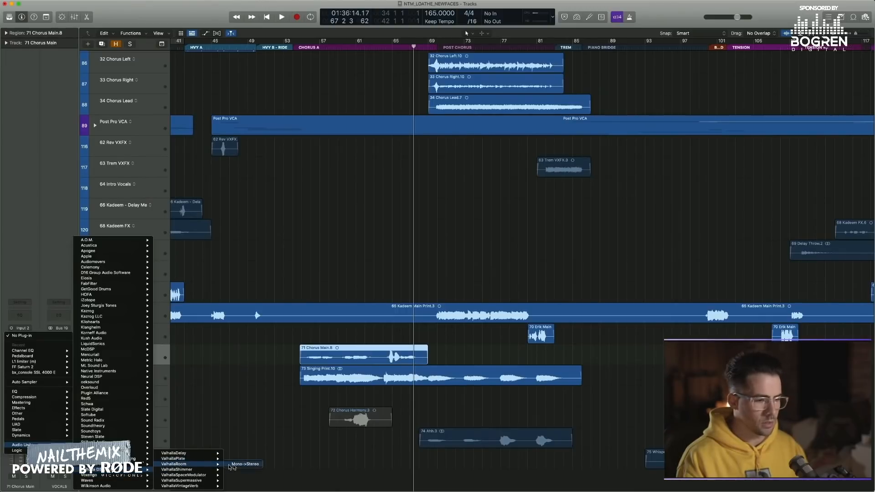
pyautogui.click(242, 464)
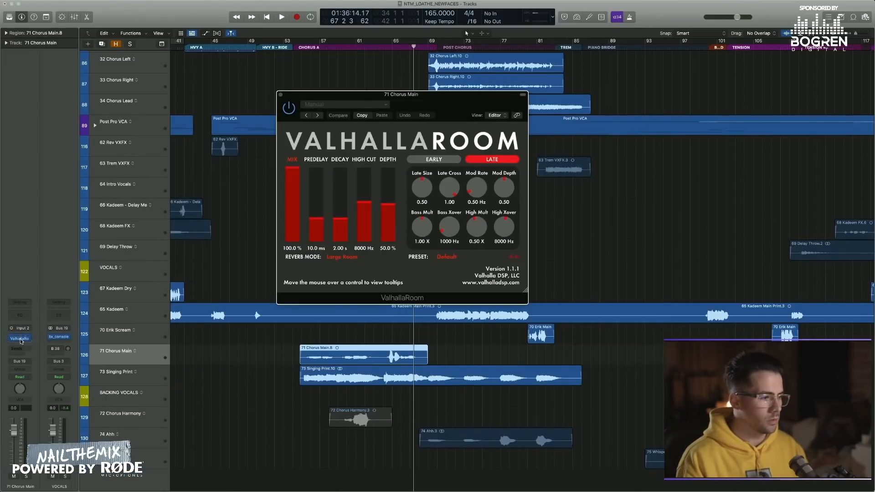
pyautogui.click(20, 340)
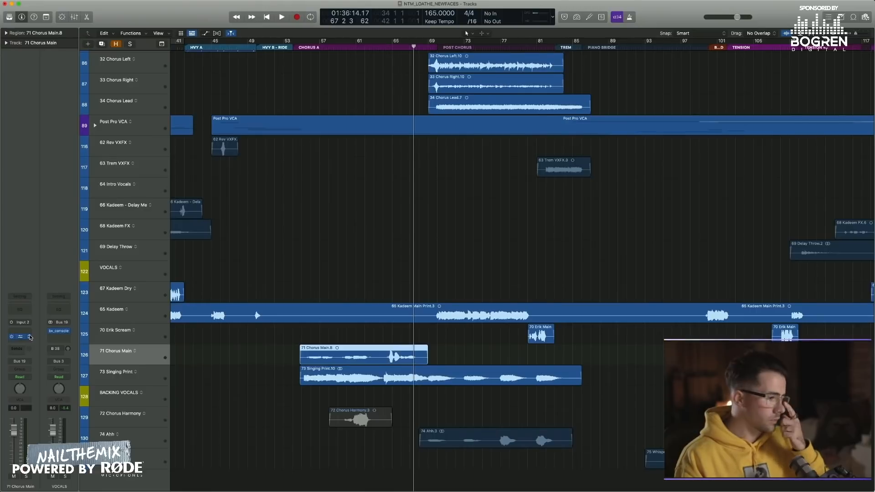
# Step: Solo Chorus Main (71) and Singing Print (73) together and play them from the start of CHORUS A
pyautogui.click(157, 373)
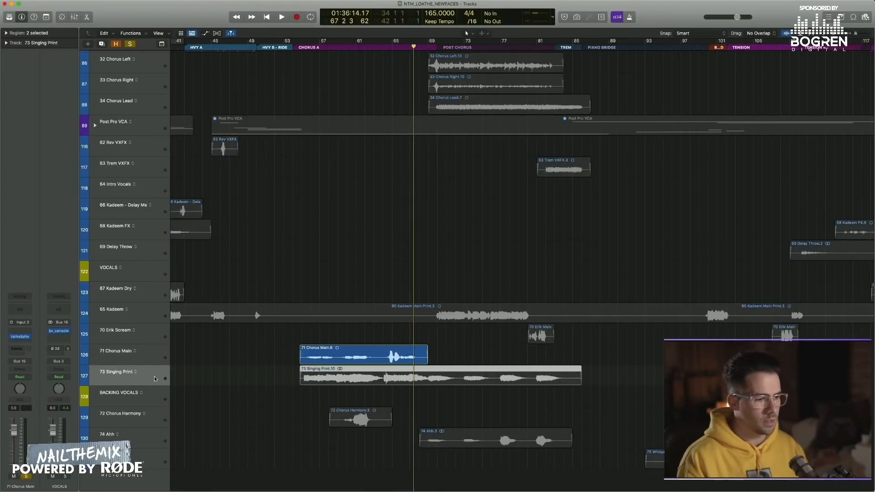
pyautogui.press('s')
pyautogui.click(309, 49)
pyautogui.click(302, 49)
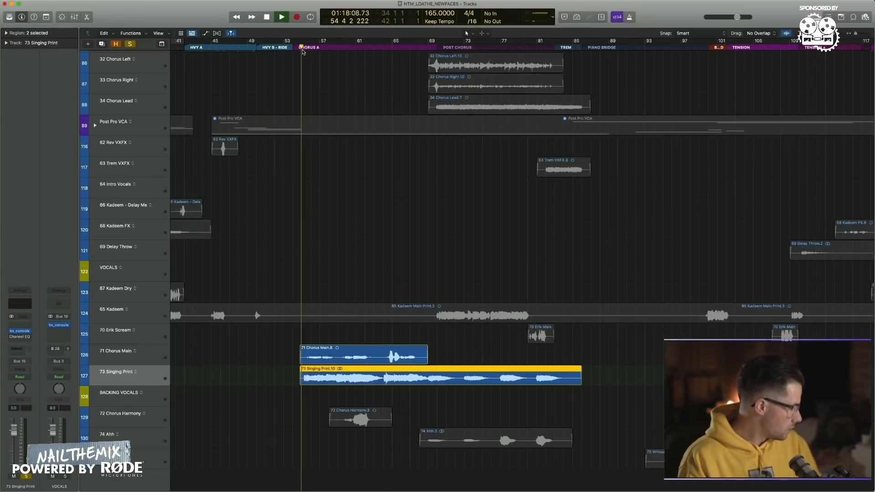
# Step: Set the ValhallaRoom decay on Chorus Main (71) to 4.32 s and close the plug-in while playback continues
pyautogui.click(120, 355)
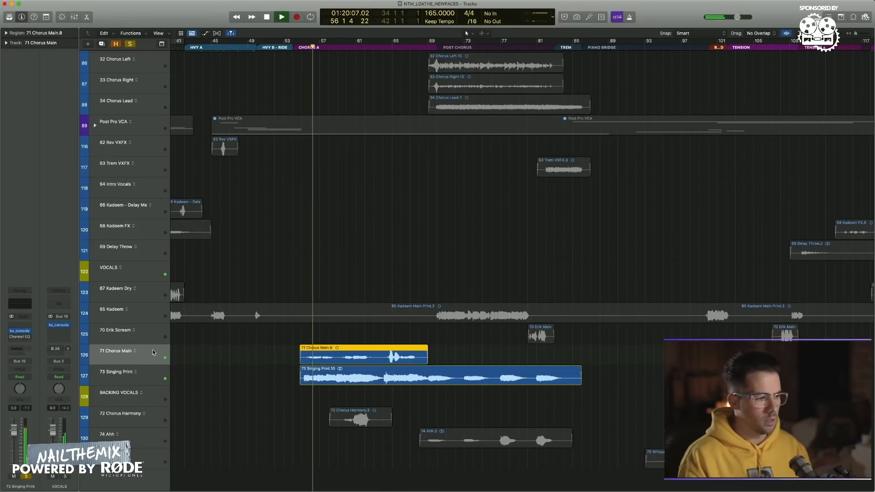
pyautogui.click(21, 337)
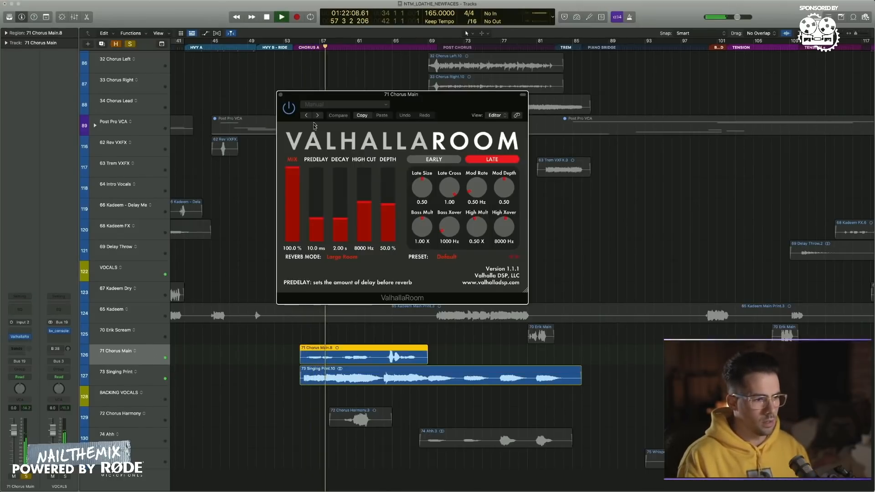
pyautogui.moveTo(348, 215); pyautogui.dragTo(348, 216)
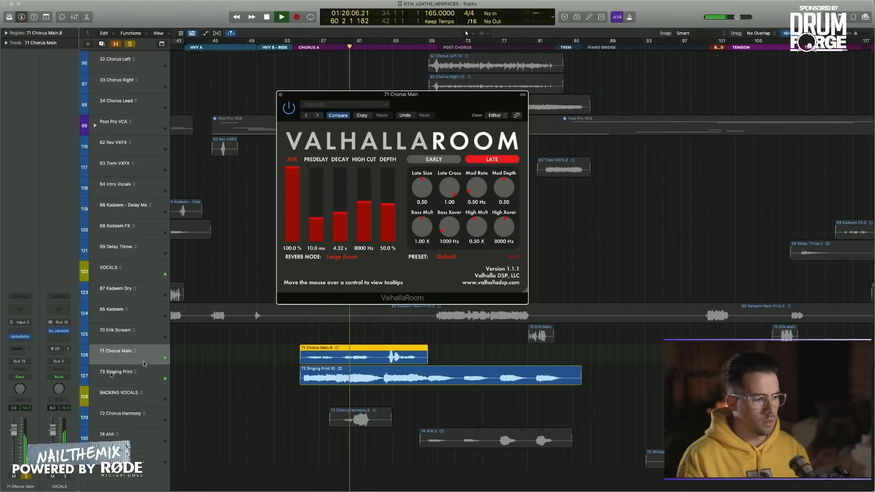
pyautogui.click(281, 95)
pyautogui.click(305, 228)
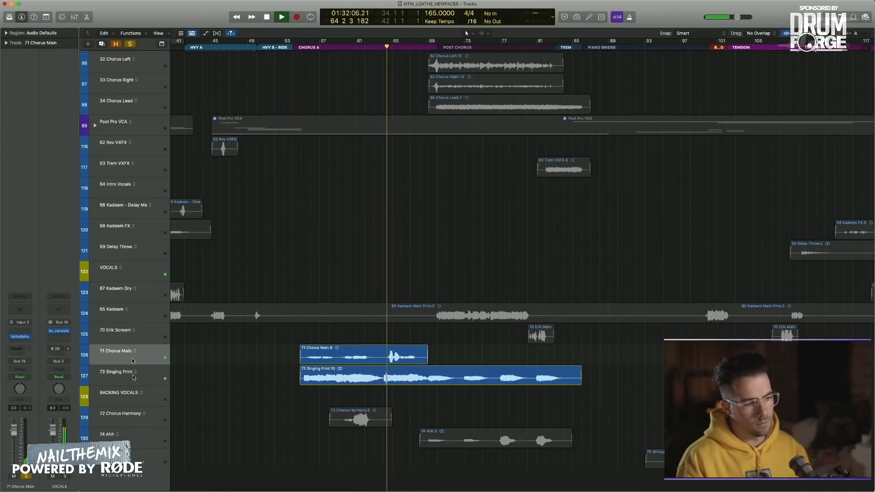
# Step: Stop playback, insert Virtual Mix Rack before ValhallaRoom on Chorus Main (71), load the FG-116 Vintage compressor and hide the module browser
pyautogui.press('space')
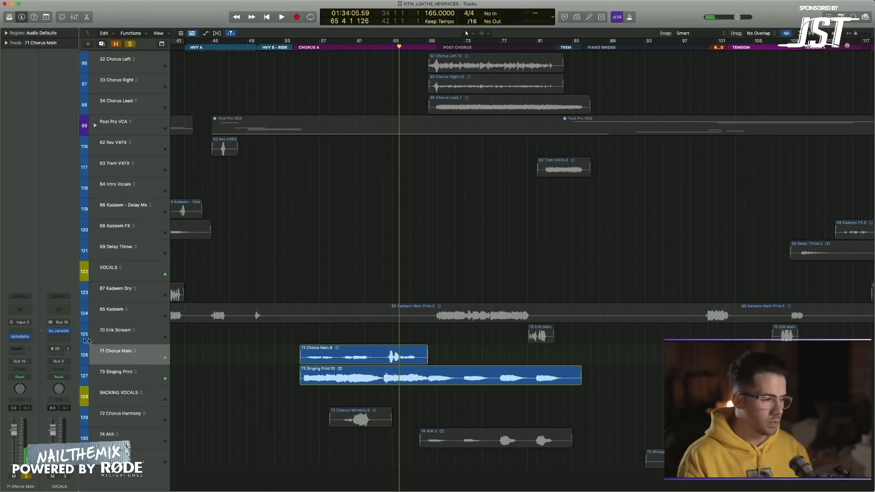
pyautogui.click(29, 332)
pyautogui.moveTo(36, 382)
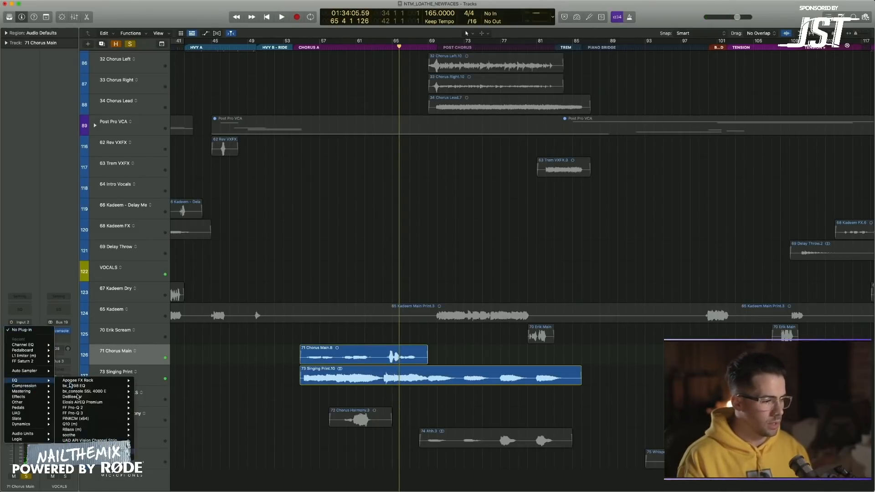
pyautogui.click(150, 457)
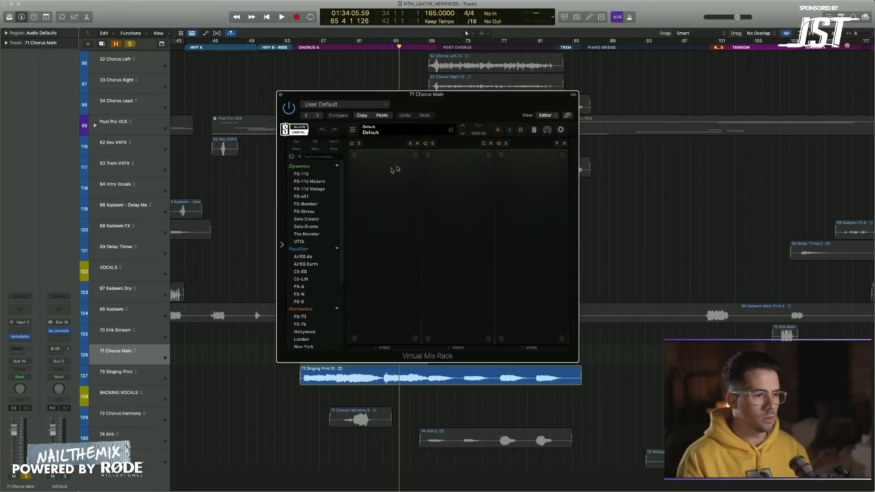
pyautogui.doubleClick(550, 189)
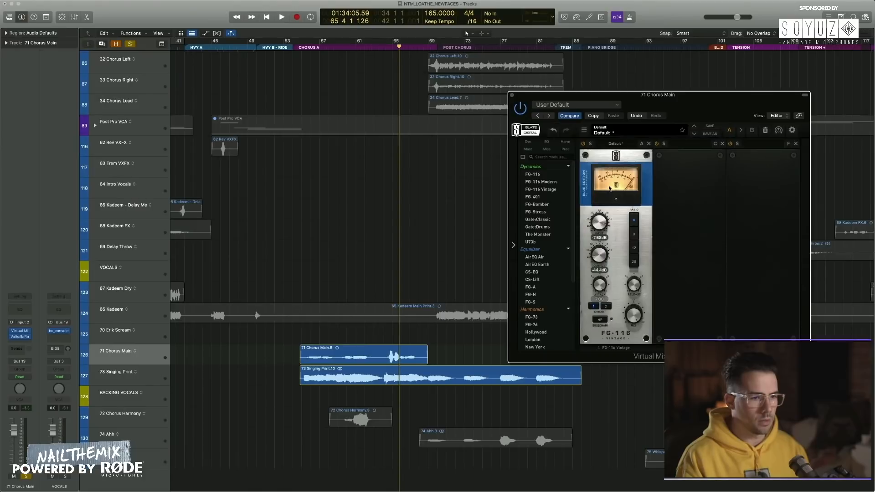
pyautogui.click(514, 246)
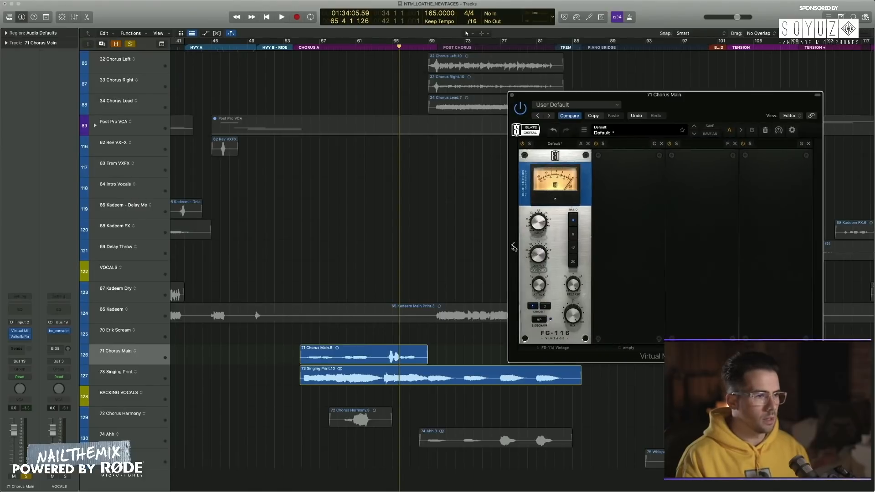
# Step: Play from the start of CHORUS A and adjust the FG-116 Vintage output level on Chorus Main (71)
pyautogui.click(287, 42)
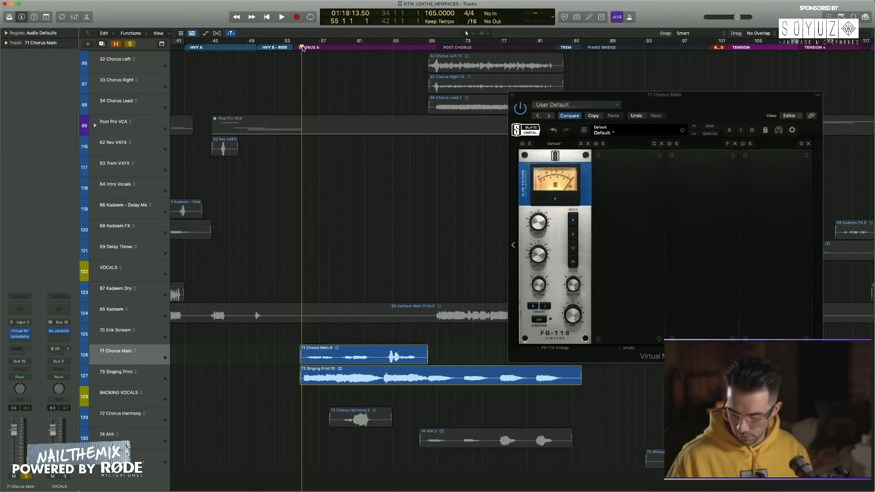
pyautogui.press('space')
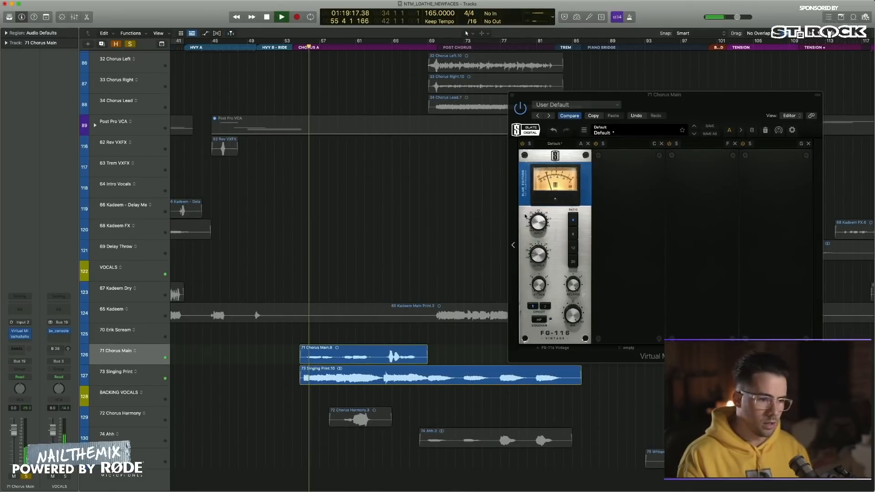
pyautogui.click(546, 253)
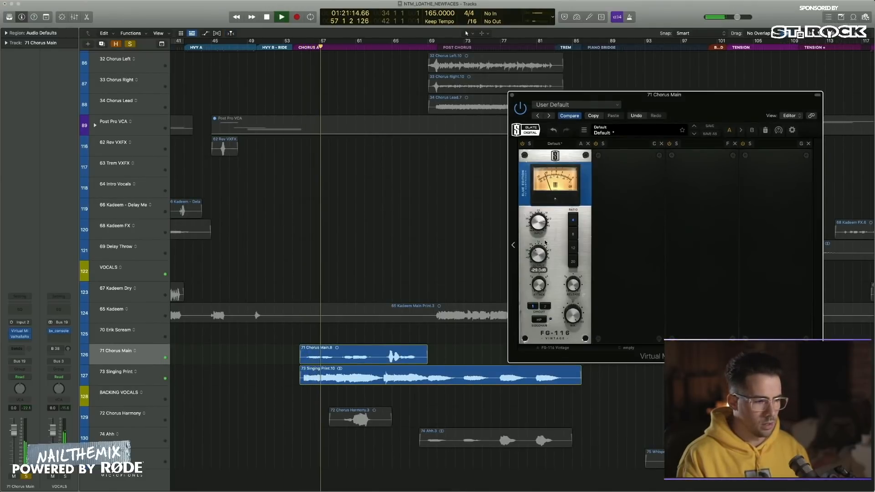
pyautogui.moveTo(545, 243); pyautogui.dragTo(544, 252)
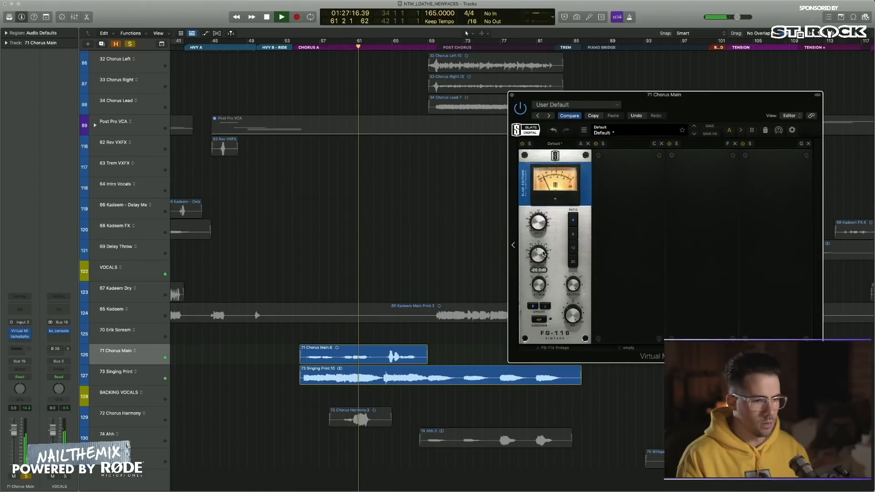
# Step: Add a Channel EQ to Chorus Main (71) with a -6.2 dB low shelf at 270 Hz, close the plug-ins and stop playback
pyautogui.click(19, 303)
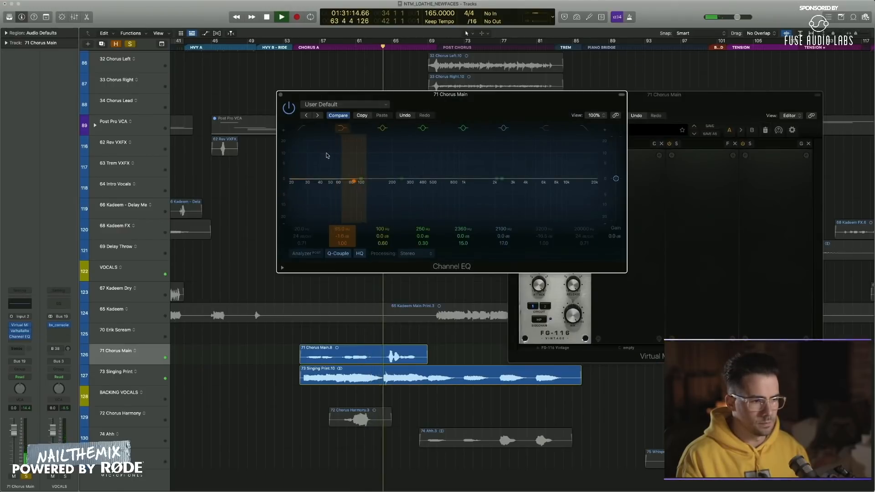
pyautogui.moveTo(346, 179); pyautogui.dragTo(384, 166)
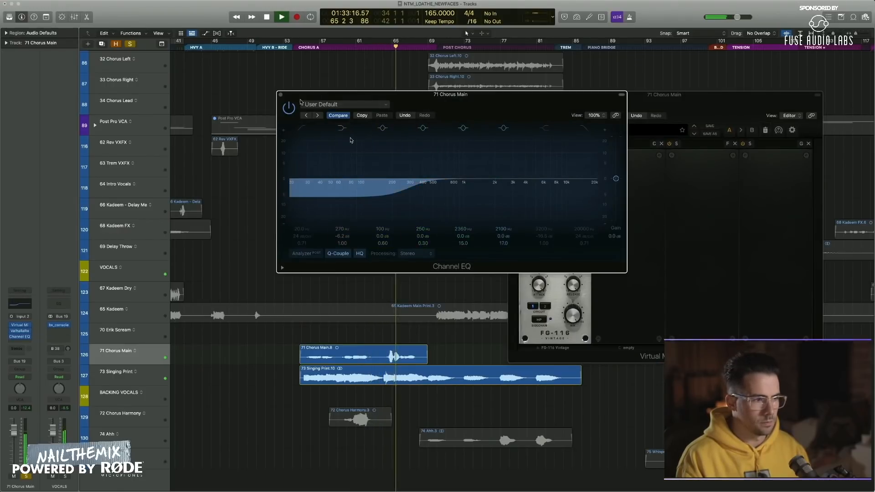
pyautogui.click(282, 96)
pyautogui.click(511, 95)
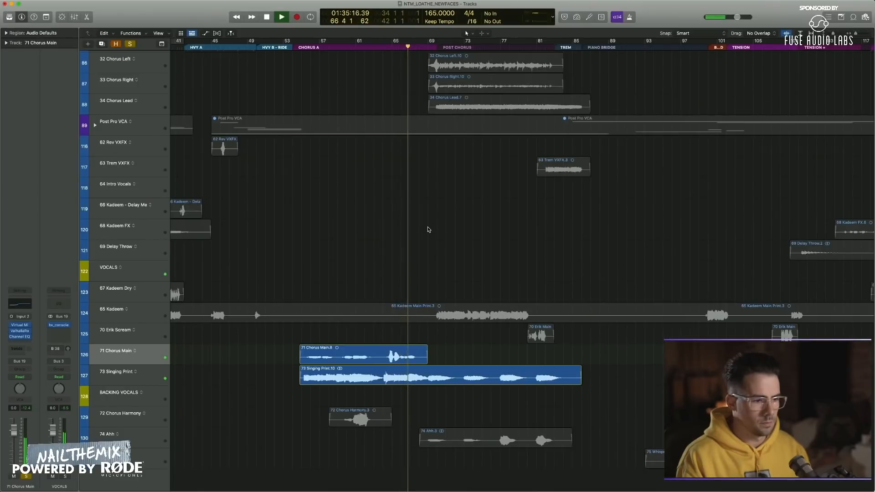
pyautogui.press('space')
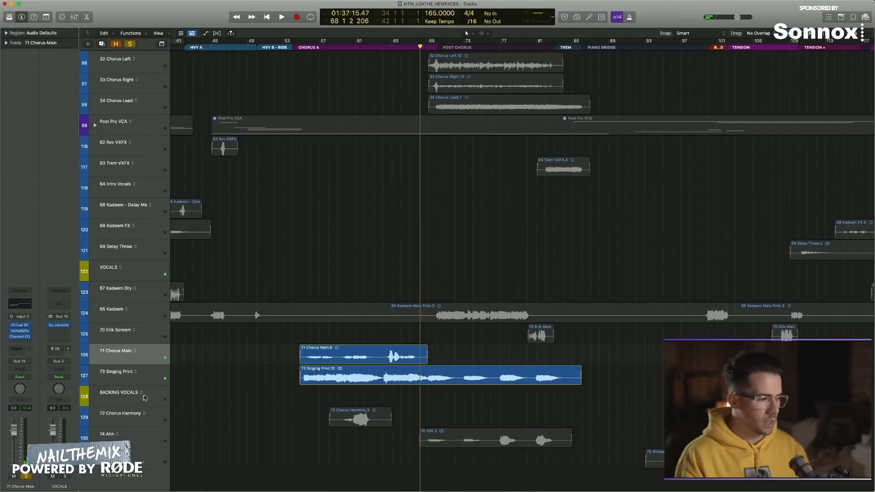
# Step: Audition Chorus Harmony (72) with the soloed chorus vocals, set its volume to -5.0 dB, and return to the full mix with it muted
pyautogui.click(152, 423)
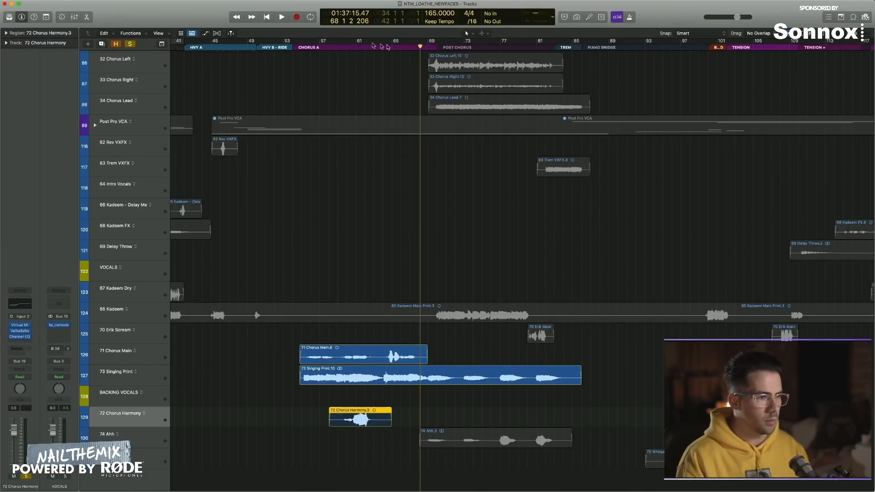
pyautogui.click(347, 44)
pyautogui.press('space')
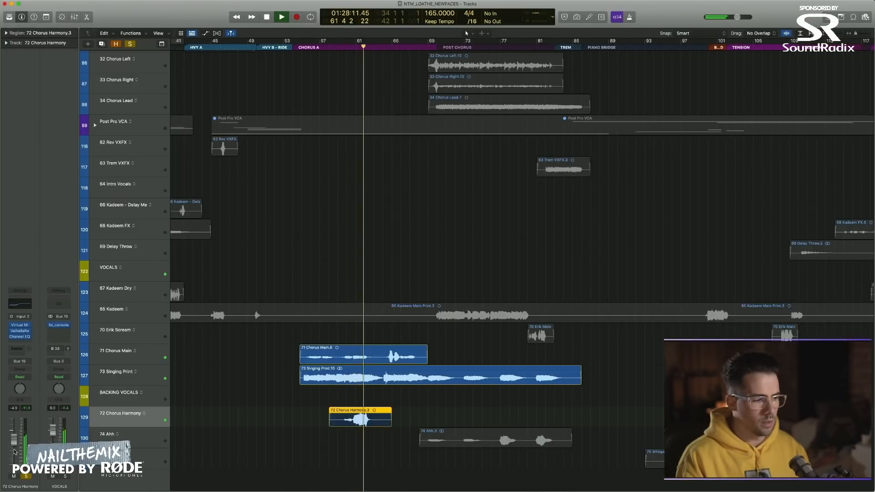
pyautogui.press('space')
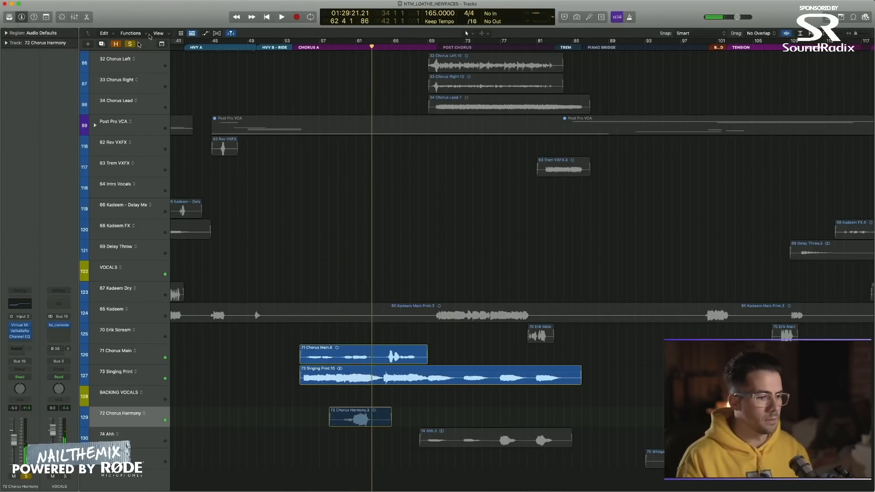
pyautogui.click(220, 119)
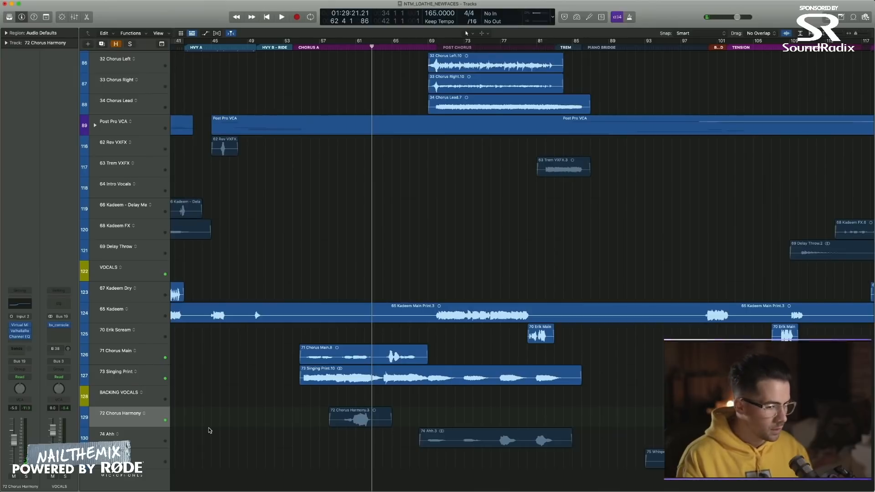
# Step: Unmute the Ahh backing track (74) and look over the vocal regions from POST CHORUS through RELEASE
pyautogui.press('Down')
pyautogui.hscroll(3, 221, 425)
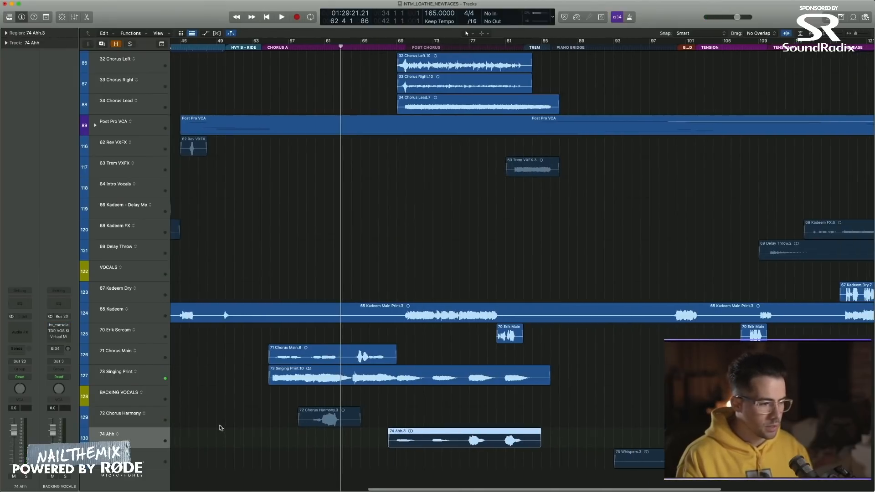
pyautogui.scroll(3, 199, 428)
pyautogui.scroll(-4, 200, 428)
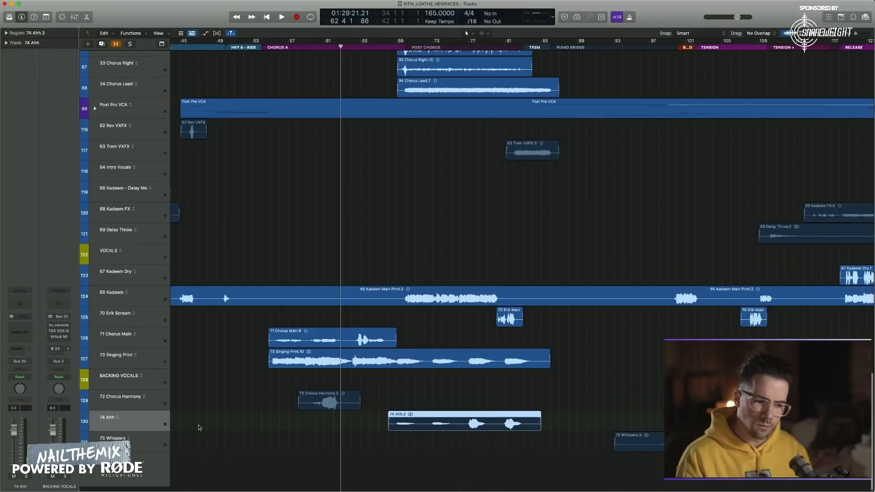
pyautogui.hscroll(2, 199, 427)
pyautogui.hscroll(7, 199, 428)
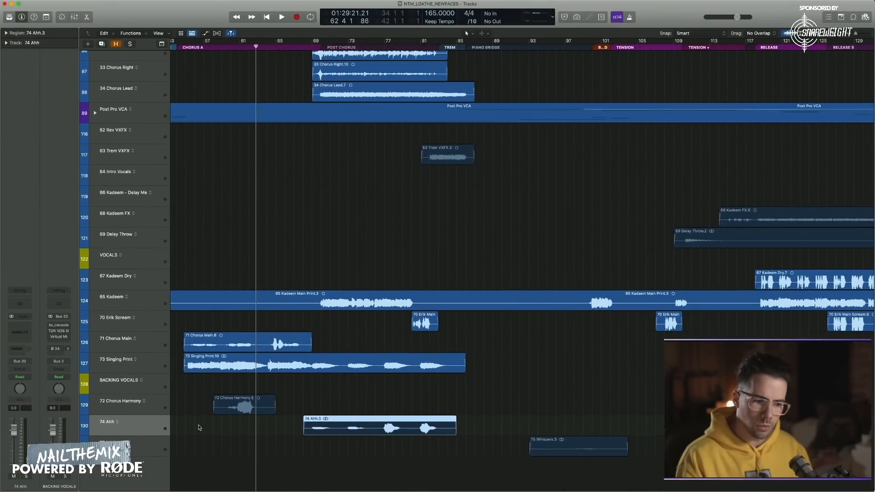
# Step: Mute the scream track (70), play from the start of CHORUS A, and check Singing Print (73) and Chorus Harmony (72)
pyautogui.hscroll(-1, 199, 428)
pyautogui.click(324, 401)
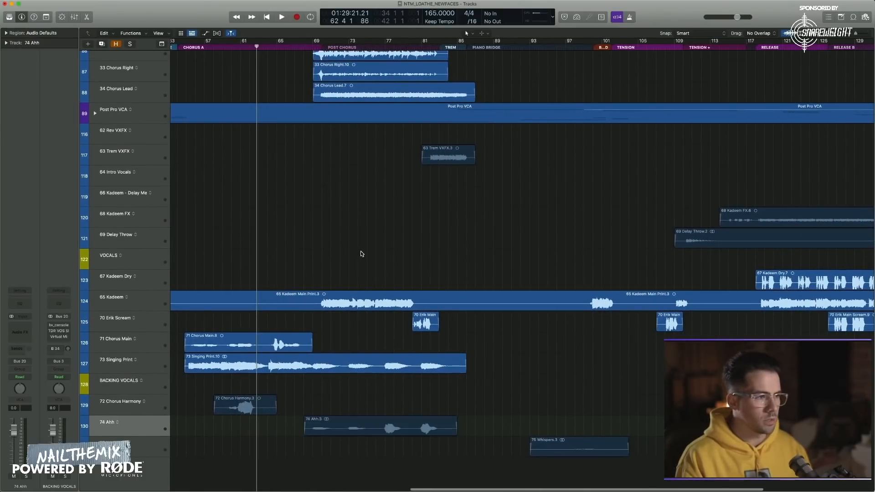
pyautogui.click(180, 48)
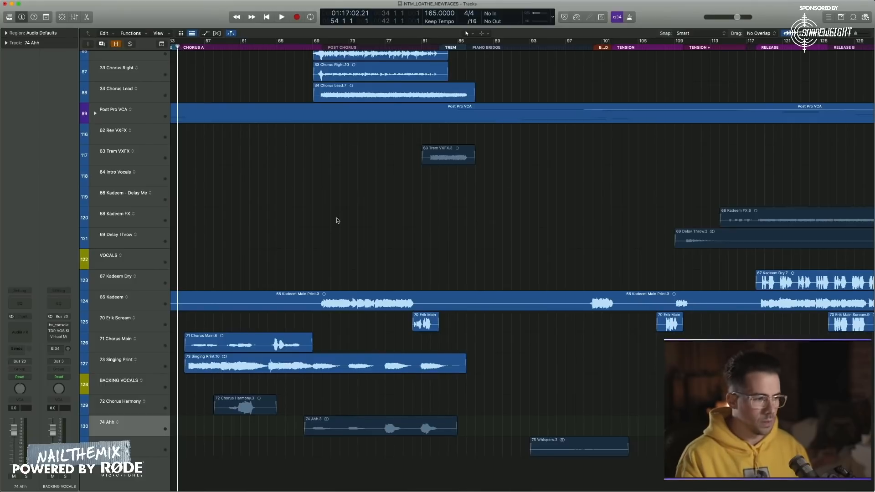
pyautogui.click(157, 319)
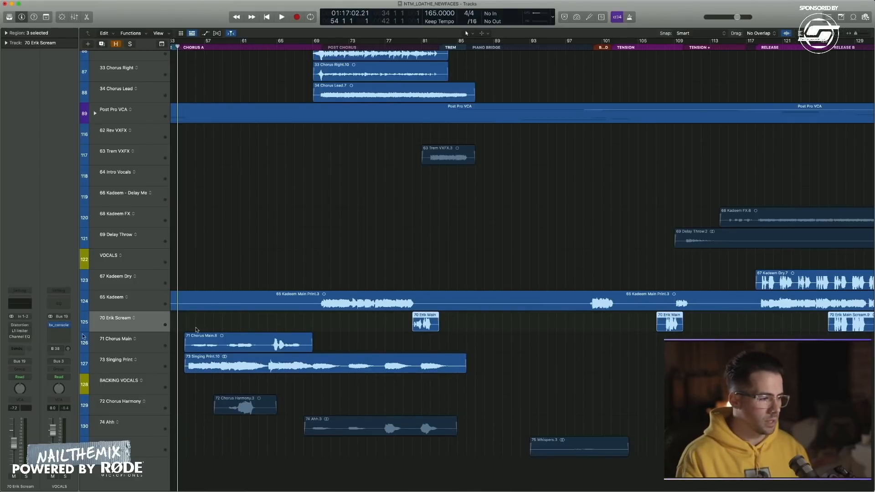
pyautogui.press('super+Left')
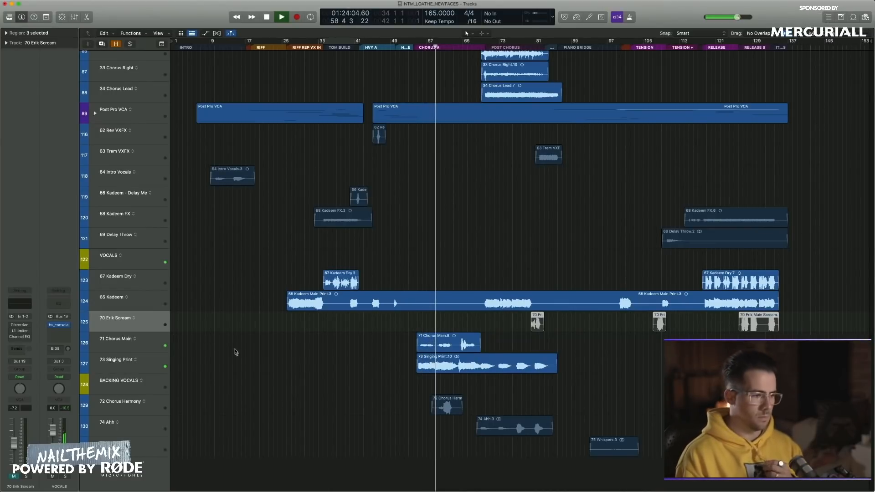
pyautogui.click(157, 366)
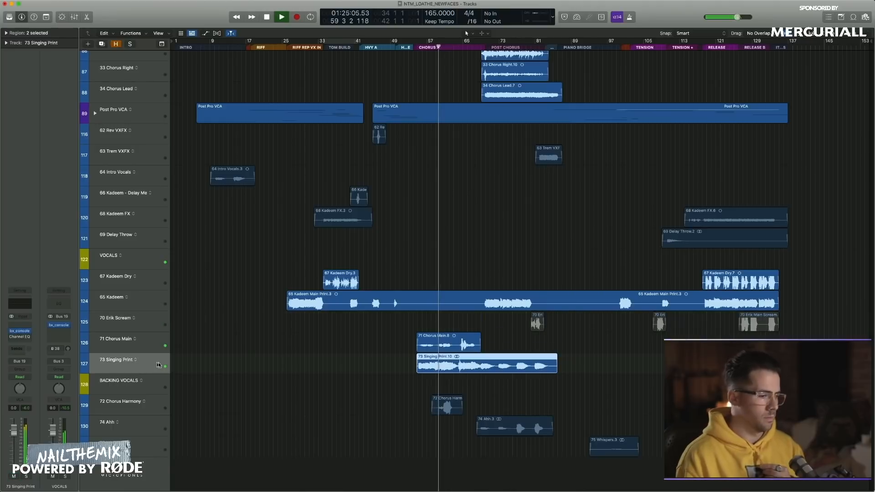
pyautogui.click(196, 398)
pyautogui.click(258, 392)
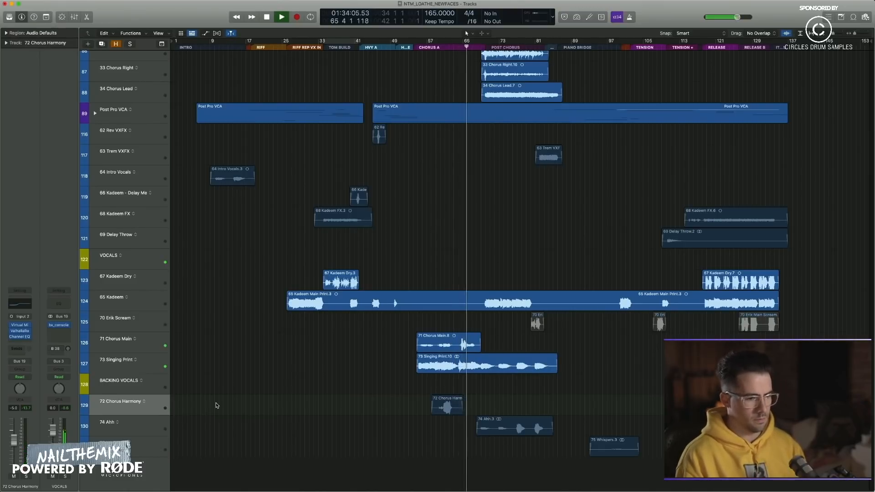
# Step: Raise the volume of the Ahh backing track (74) slightly while the song plays into POST CHORUS
pyautogui.press('super+Right')
pyautogui.press('super+Right')
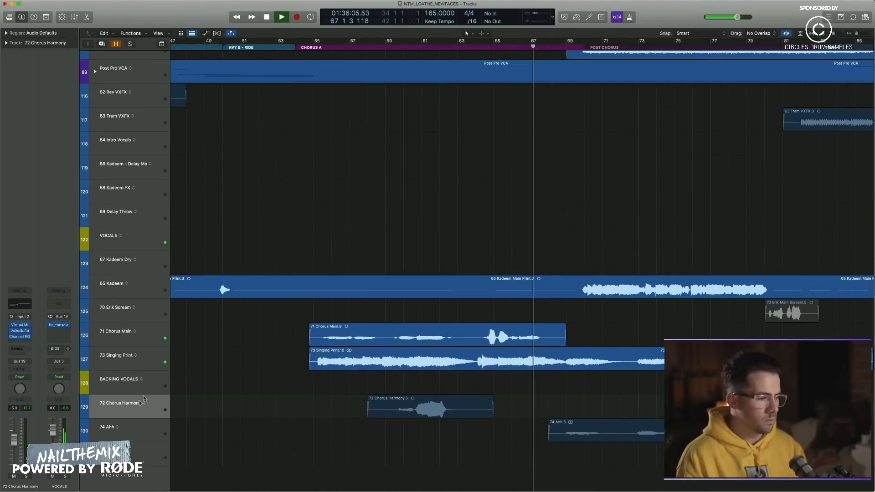
pyautogui.click(133, 436)
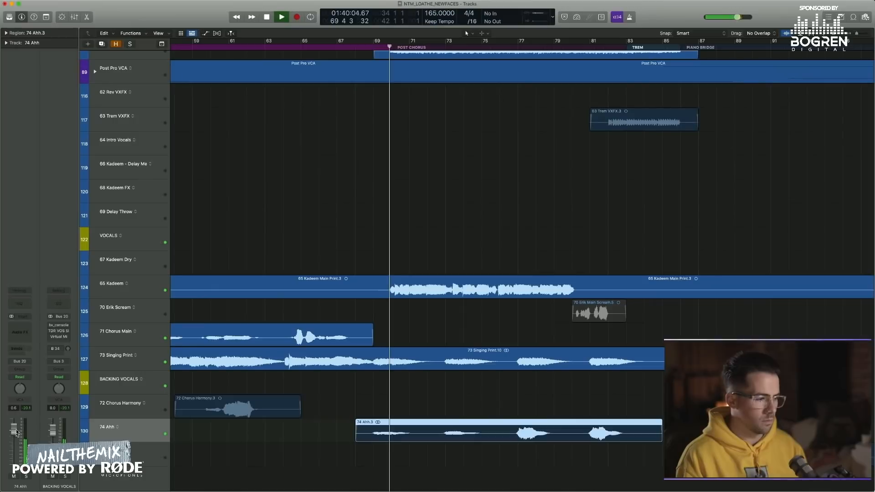
pyautogui.moveTo(16, 434); pyautogui.dragTo(17, 429)
# Step: Automate the main lead vocal (65) volume down to -5.2 dB from just before the start of POST CHORUS
pyautogui.click(416, 296)
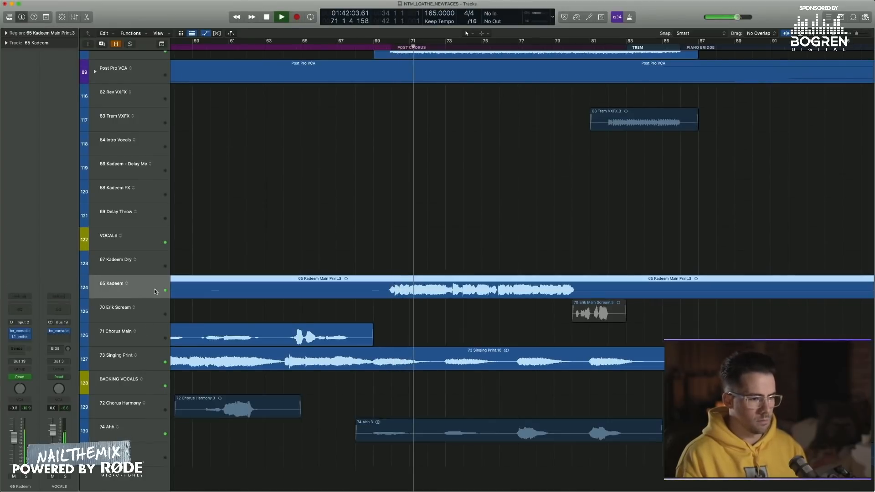
pyautogui.press('a')
pyautogui.hscroll(2, 415, 296)
pyautogui.click(335, 295)
pyautogui.click(322, 294)
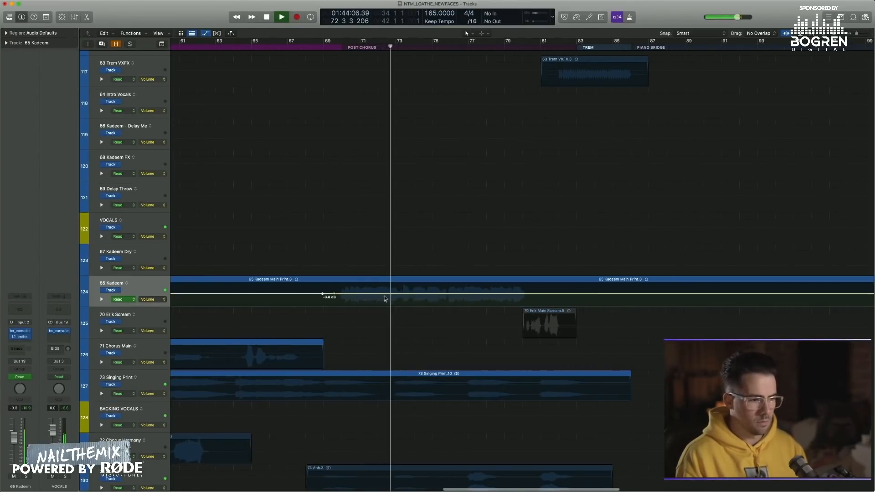
pyautogui.moveTo(385, 295); pyautogui.dragTo(385, 299)
pyautogui.hscroll(3, 384, 301)
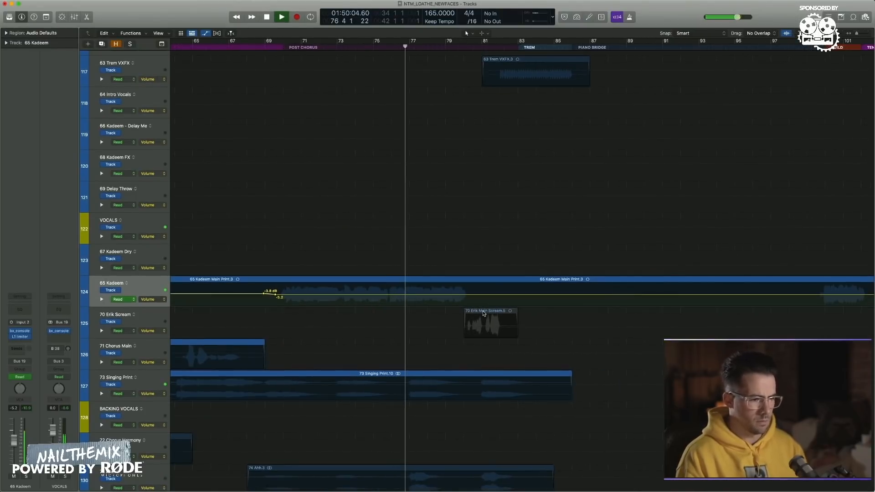
pyautogui.press('a')
# Step: Automate the Ahh backing track (74) volume down to -7.5 dB from around bar 76, replaying POST CHORUS to check it
pyautogui.press('z')
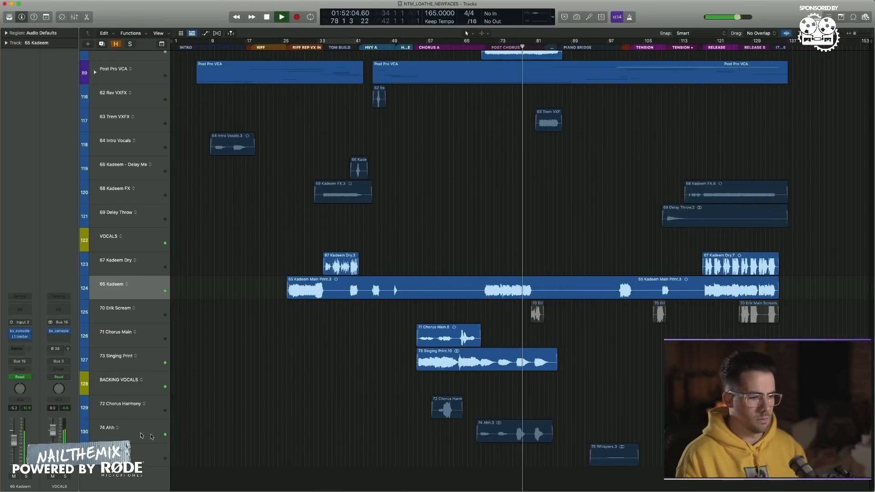
pyautogui.click(483, 433)
pyautogui.press('a')
pyautogui.press('z')
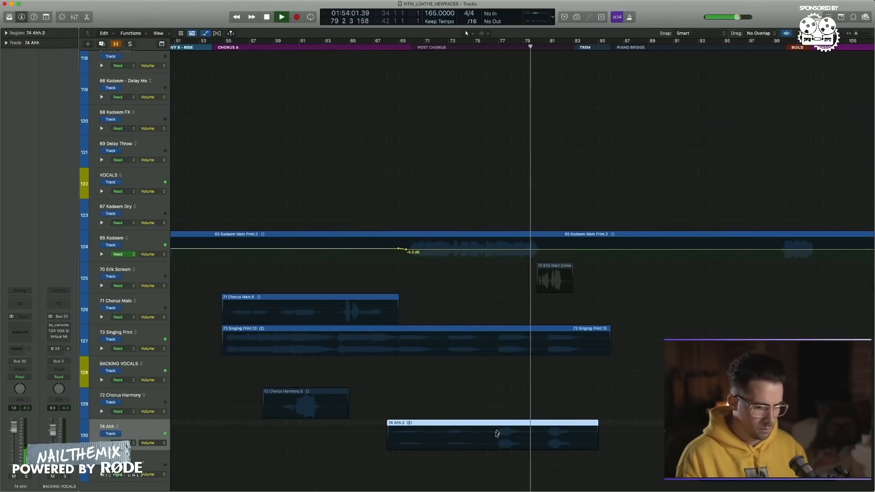
pyautogui.click(485, 432)
pyautogui.moveTo(491, 433); pyautogui.dragTo(501, 442)
pyautogui.click(503, 440)
pyautogui.click(380, 48)
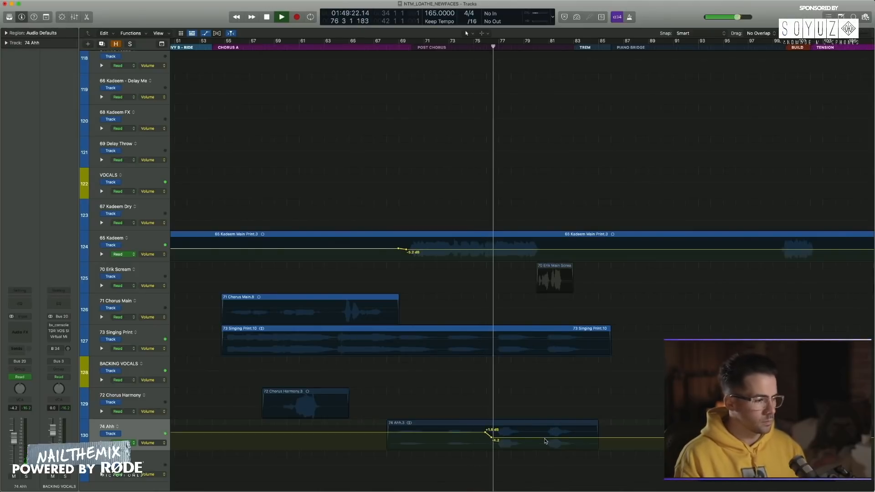
pyautogui.moveTo(546, 441); pyautogui.dragTo(544, 444)
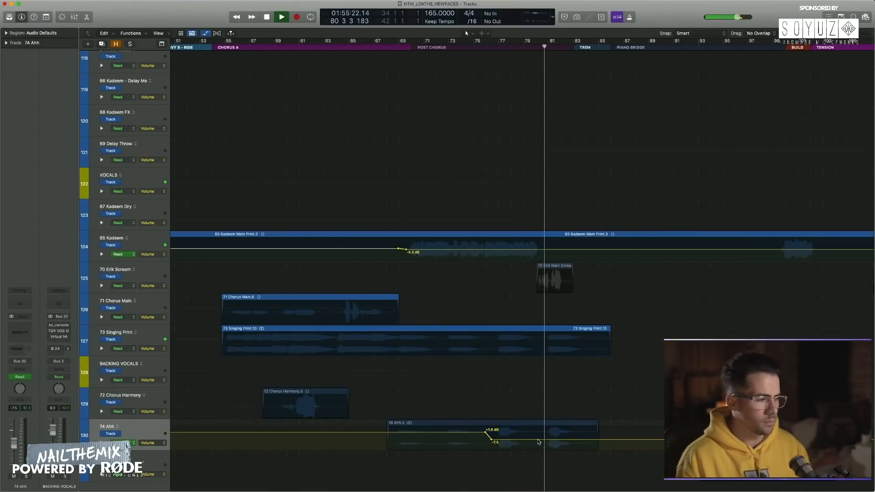
pyautogui.press('a')
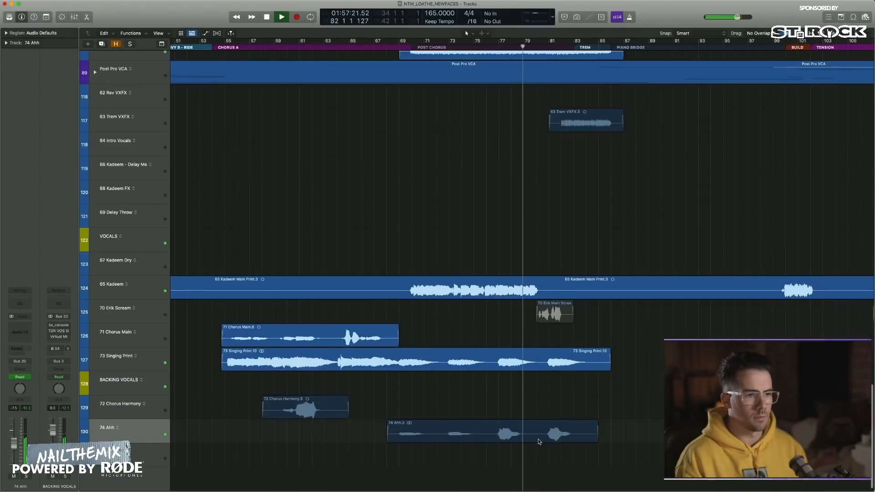
# Step: Add a Channel EQ to Trem VXFX (63) with a 24 dB/Oct high cut at about 3.2 kHz
pyautogui.scroll(-3, 538, 443)
pyautogui.click(549, 121)
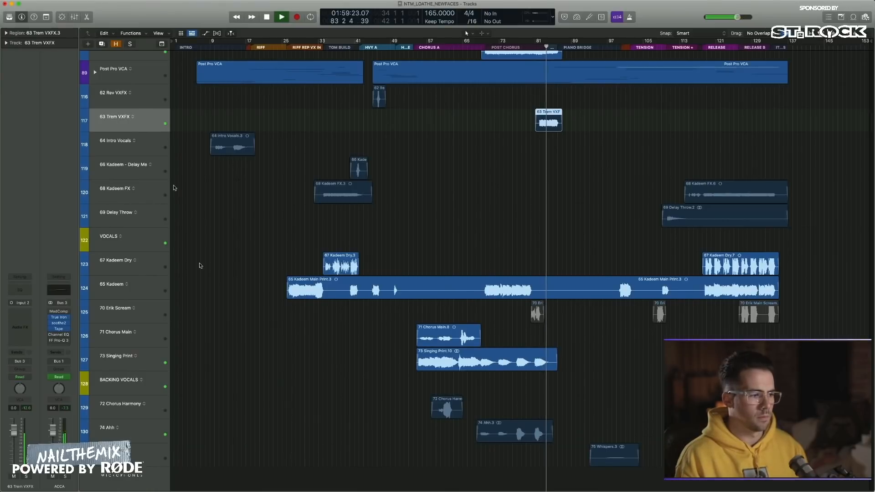
pyautogui.click(19, 290)
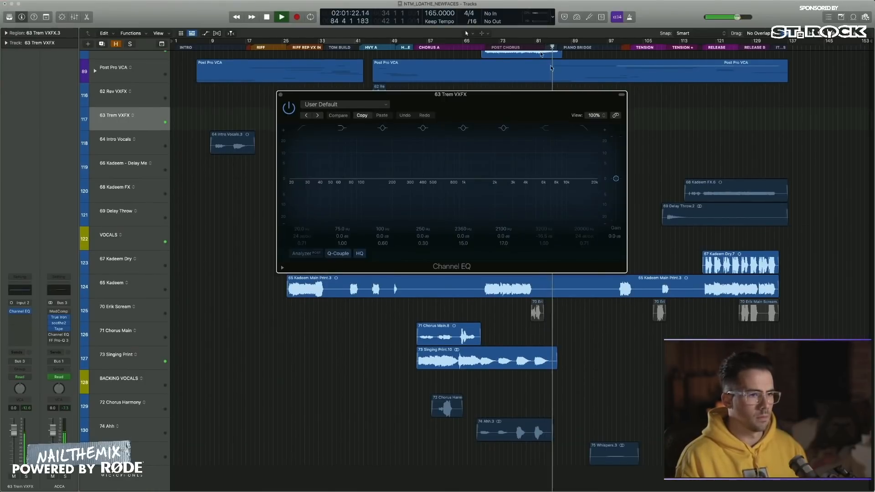
pyautogui.moveTo(532, 113); pyautogui.dragTo(543, 213)
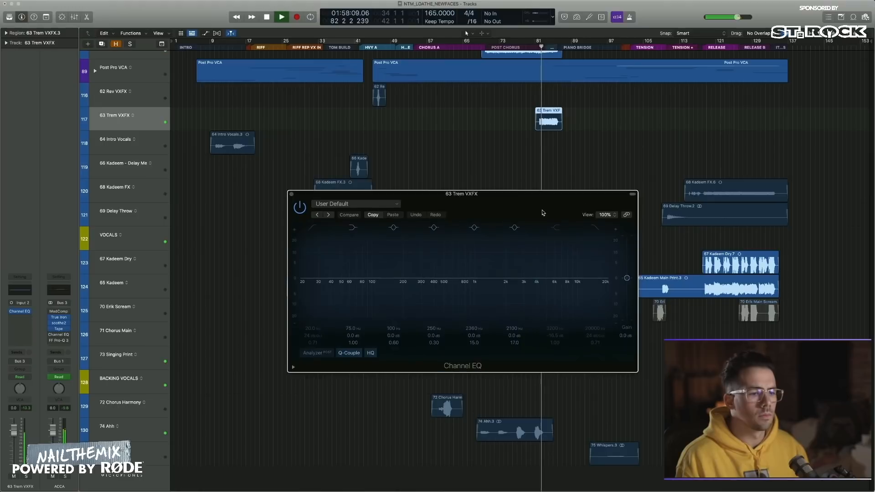
pyautogui.moveTo(595, 329)
pyautogui.mouseDown()
pyautogui.moveTo(612, 329)
pyautogui.moveTo(565, 300)
pyautogui.mouseUp()
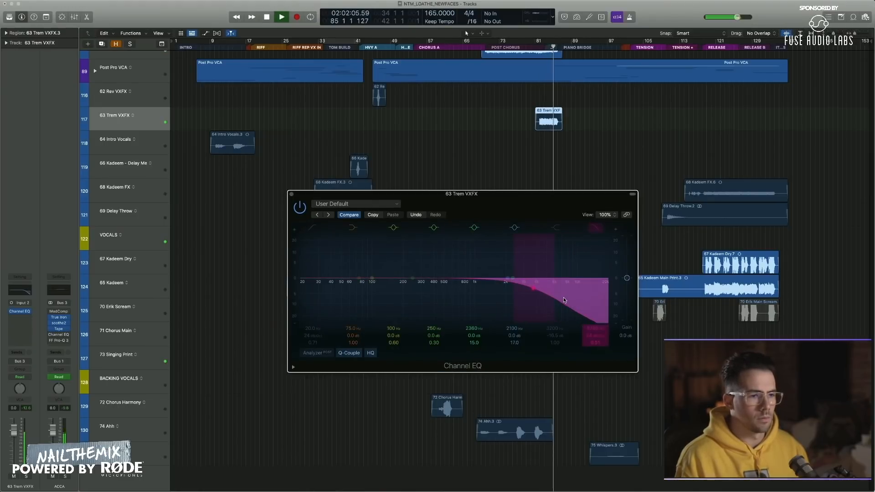
# Step: Set the Trem VXFX EQ's output gain to -3.7 dB with a +2.7 dB boost at 338 Hz, close it and stop playback
pyautogui.press('space')
pyautogui.press('space')
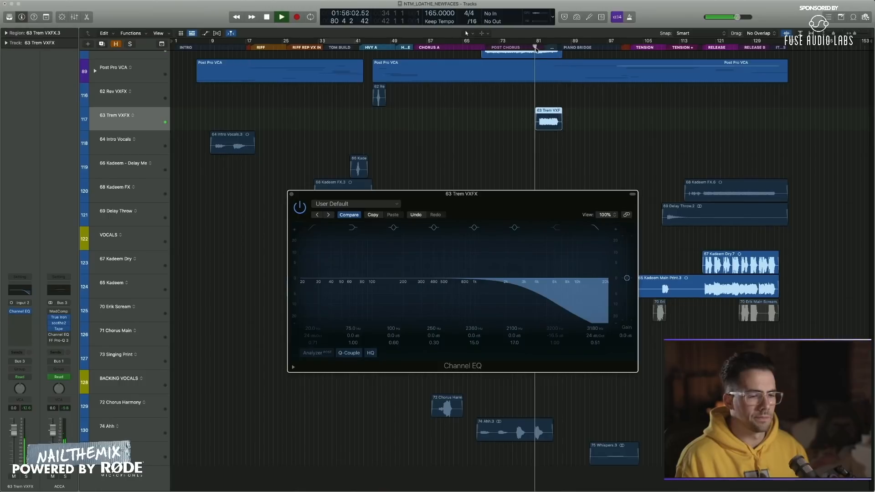
pyautogui.press('space')
pyautogui.press('space')
pyautogui.moveTo(626, 276); pyautogui.dragTo(626, 284)
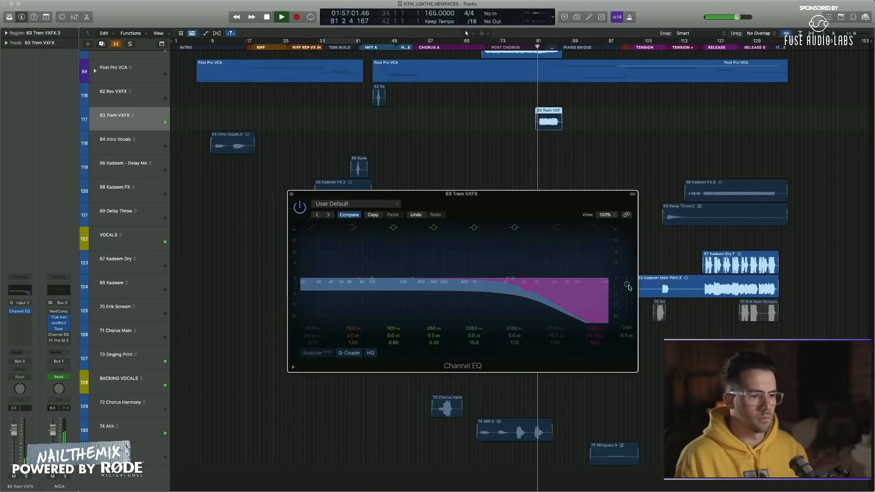
pyautogui.moveTo(448, 309)
pyautogui.mouseDown()
pyautogui.moveTo(464, 301)
pyautogui.moveTo(433, 299)
pyautogui.moveTo(440, 301)
pyautogui.mouseUp()
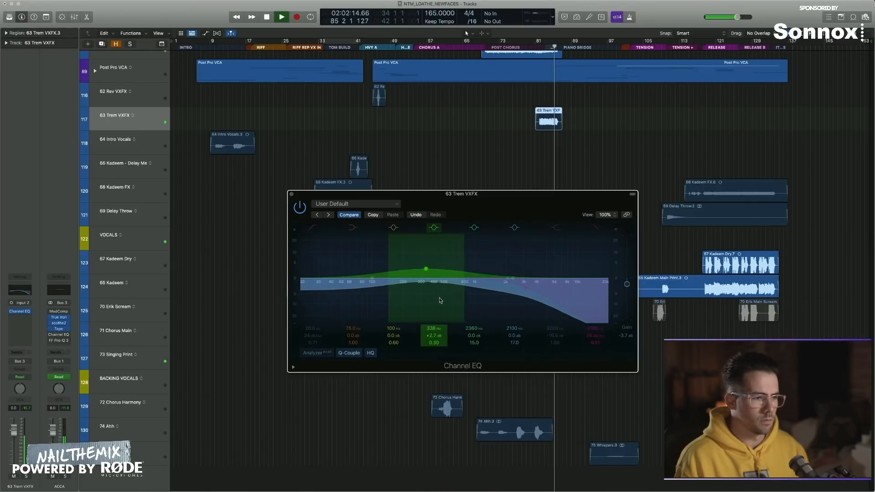
pyautogui.click(291, 194)
pyautogui.press('space')
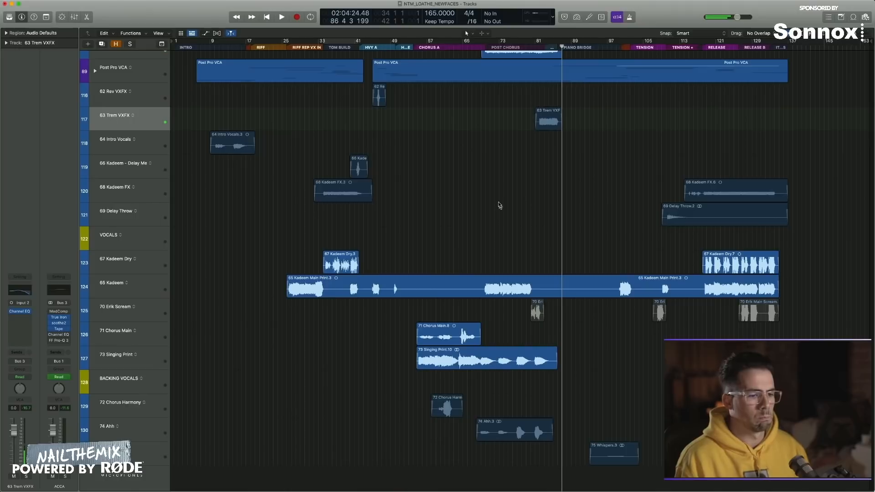